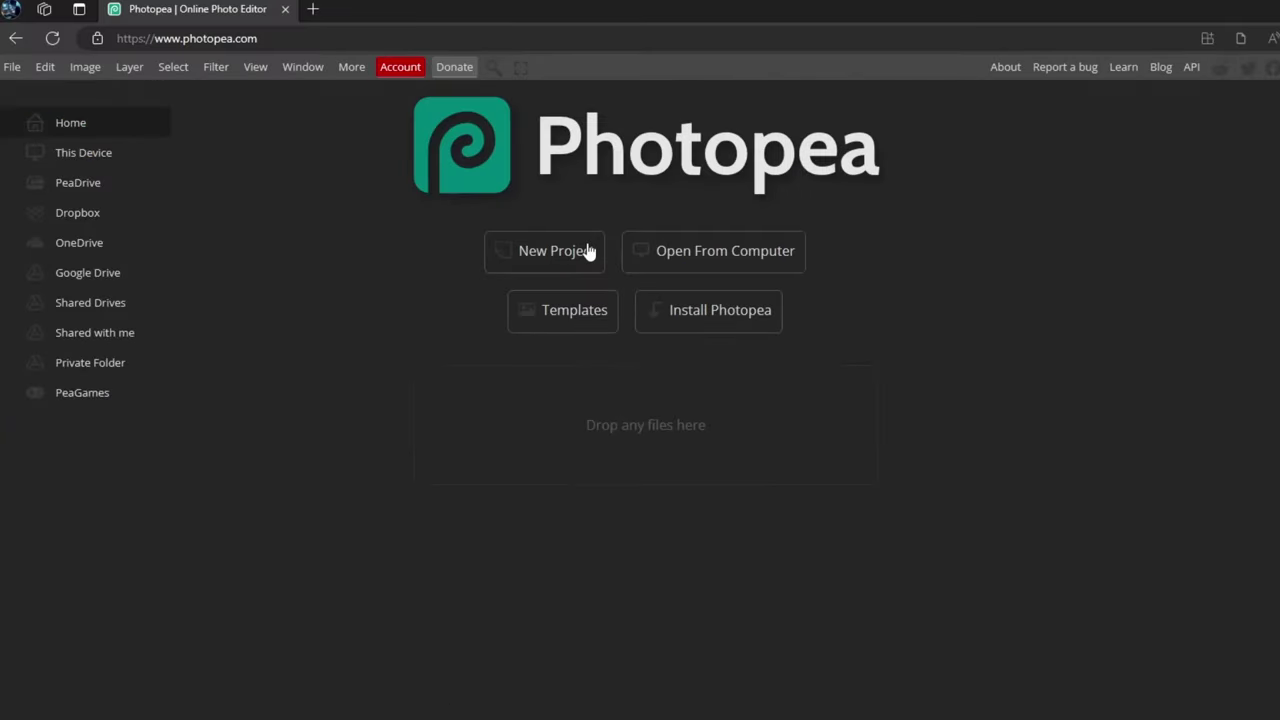
- Make a 900×900 white Photopea document, place the makima panel, and start a PNG export
{"action": "left_click", "coordinate": [589, 251]}
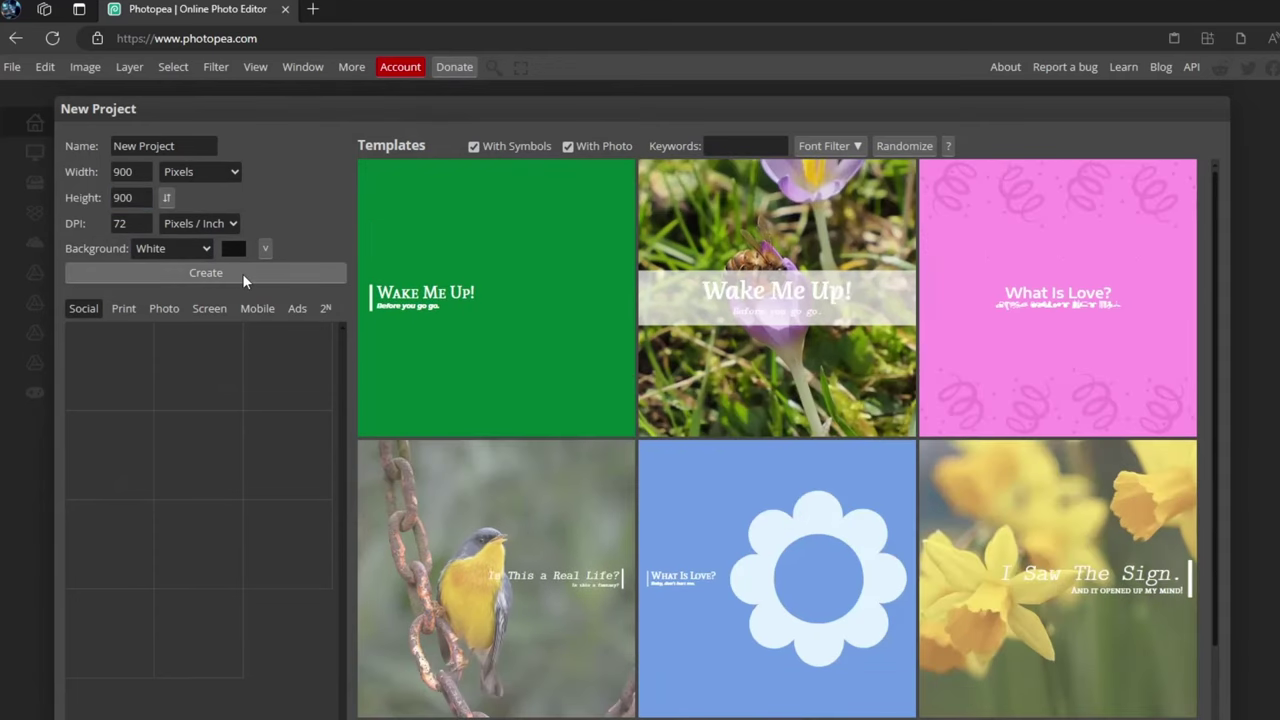
{"action": "left_click", "coordinate": [242, 273]}
{"action": "left_click_drag", "start_coordinate": [798, 321], "coordinate": [713, 493]}
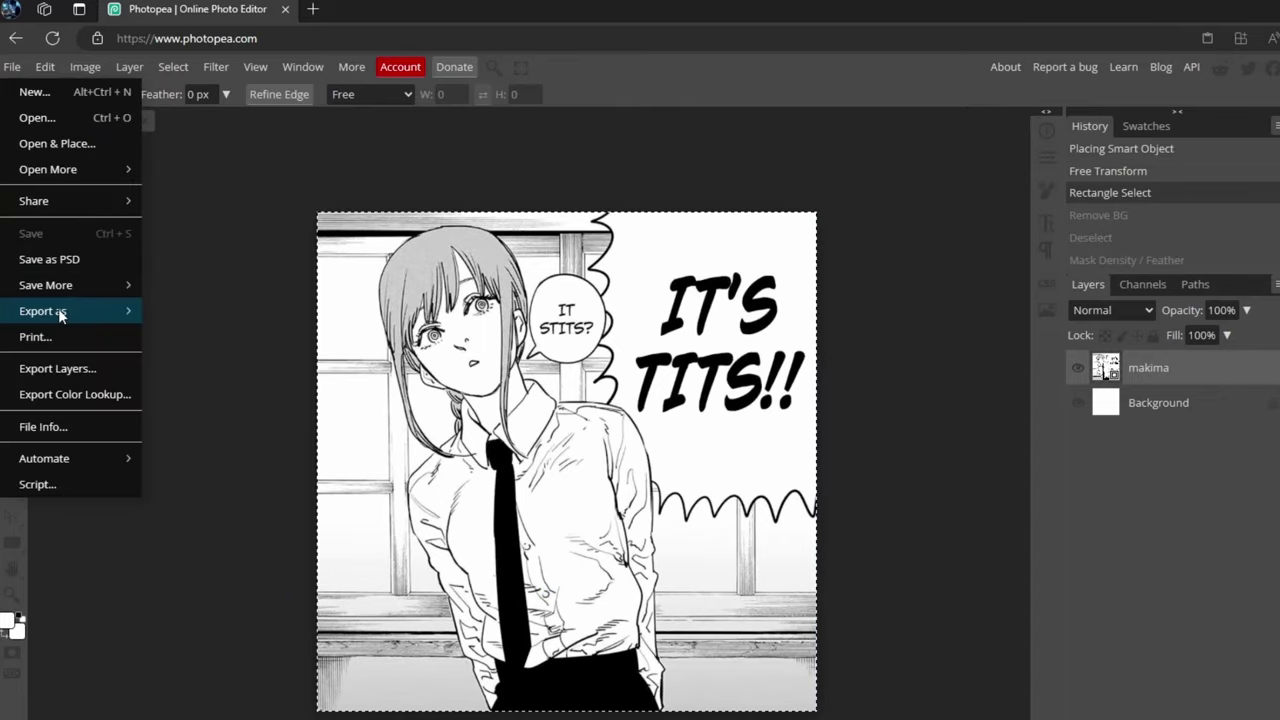
{"action": "mouse_move", "coordinate": [60, 314]}
{"action": "left_click", "coordinate": [176, 310]}
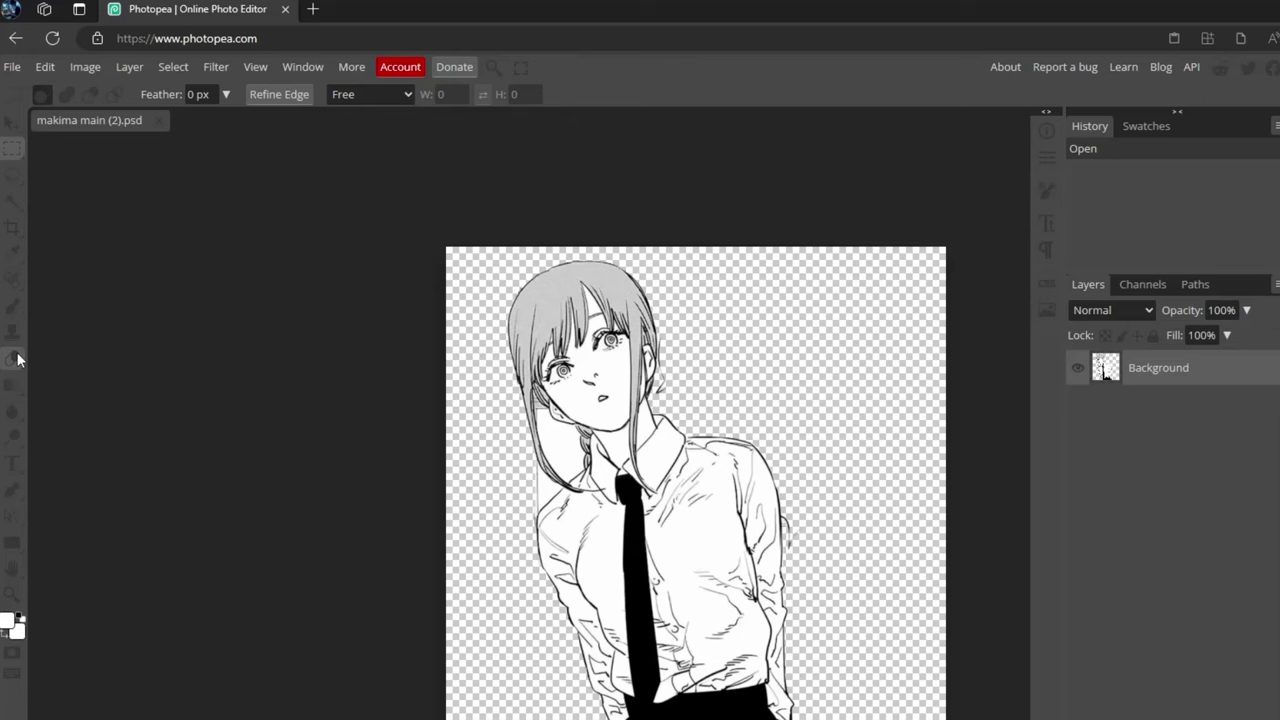
- Erase the stray marks along the character's shoulder edge with the Eraser
{"action": "left_click", "coordinate": [11, 362]}
{"action": "scroll", "coordinate": [694, 506], "scroll_direction": "up", "scroll_amount": 3}
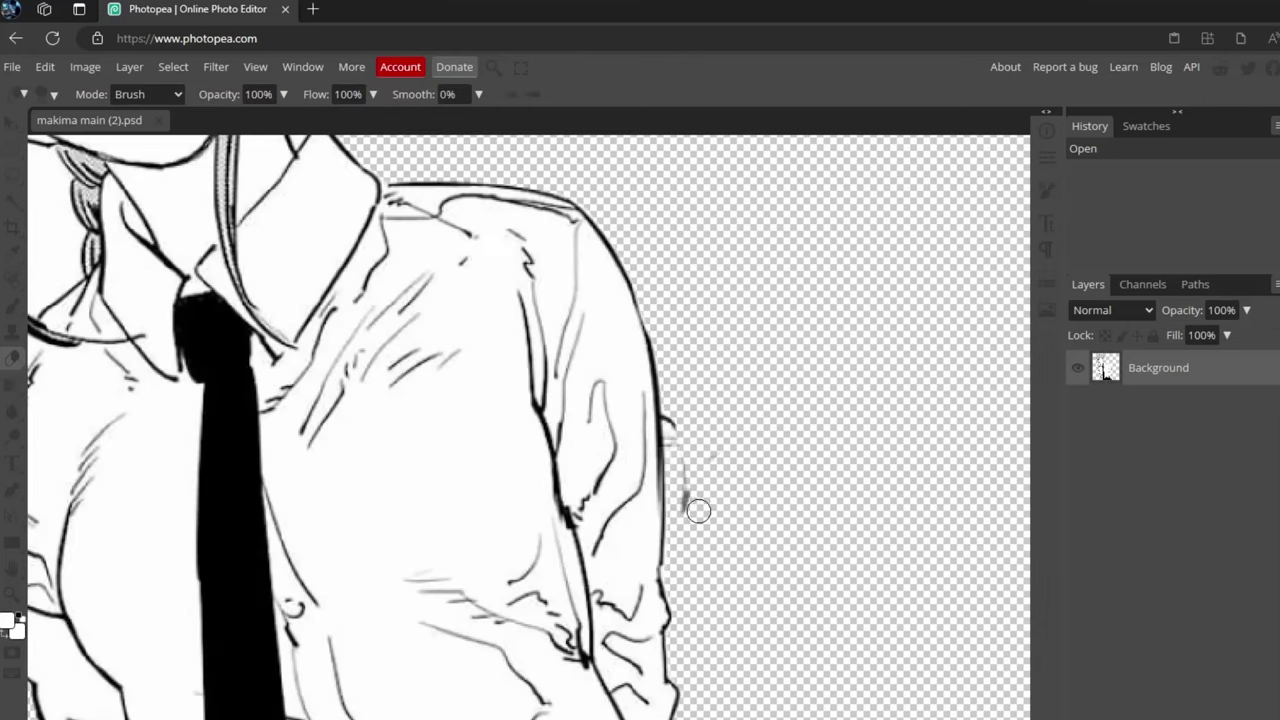
{"action": "left_click_drag", "start_coordinate": [681, 479], "coordinate": [677, 430]}
{"action": "scroll", "coordinate": [782, 479], "scroll_direction": "down", "scroll_amount": 3}
{"action": "left_click_drag", "start_coordinate": [782, 479], "coordinate": [826, 489]}
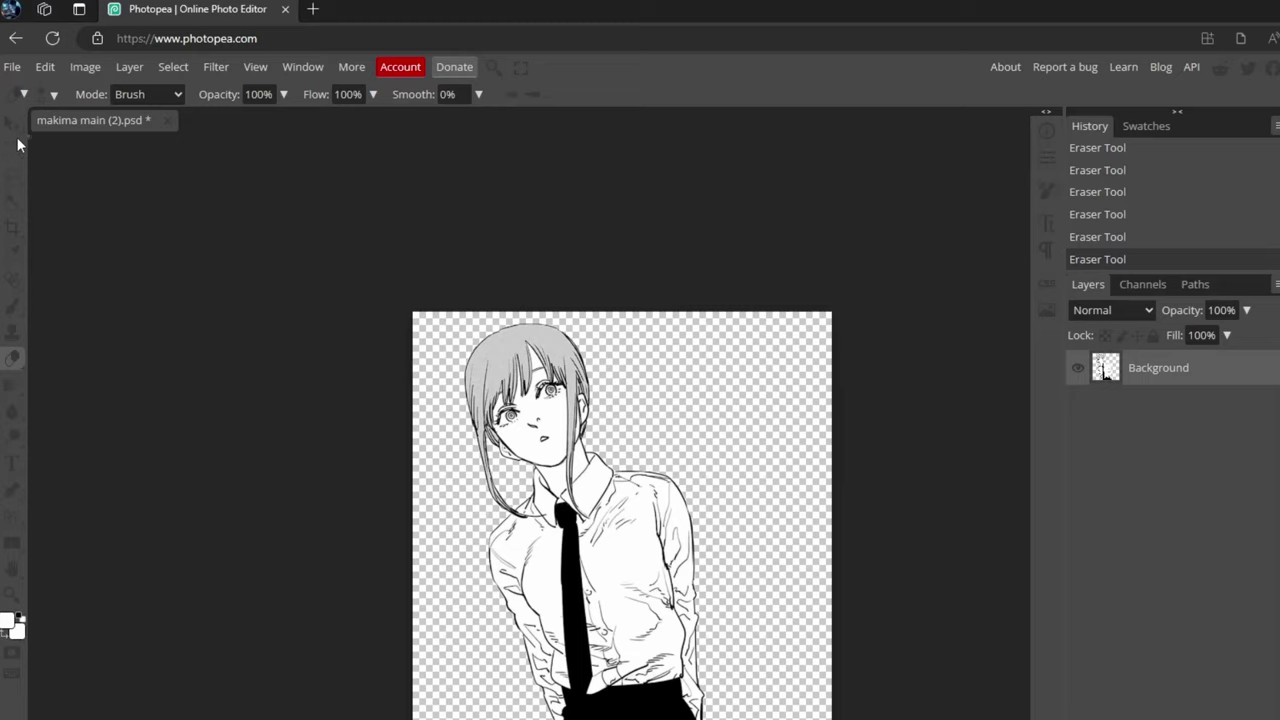
- Start exporting the cleaned figure as a PNG
{"action": "left_click", "coordinate": [13, 68]}
{"action": "mouse_move", "coordinate": [60, 311]}
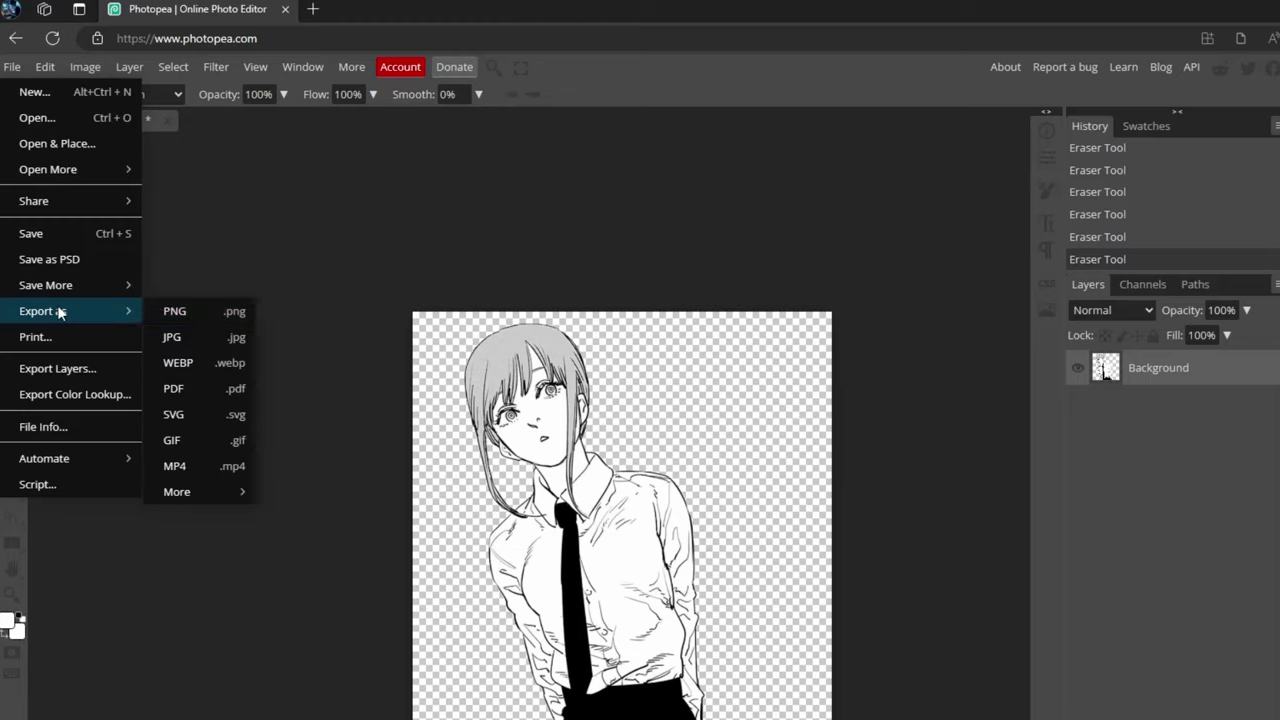
{"action": "left_click", "coordinate": [211, 314]}
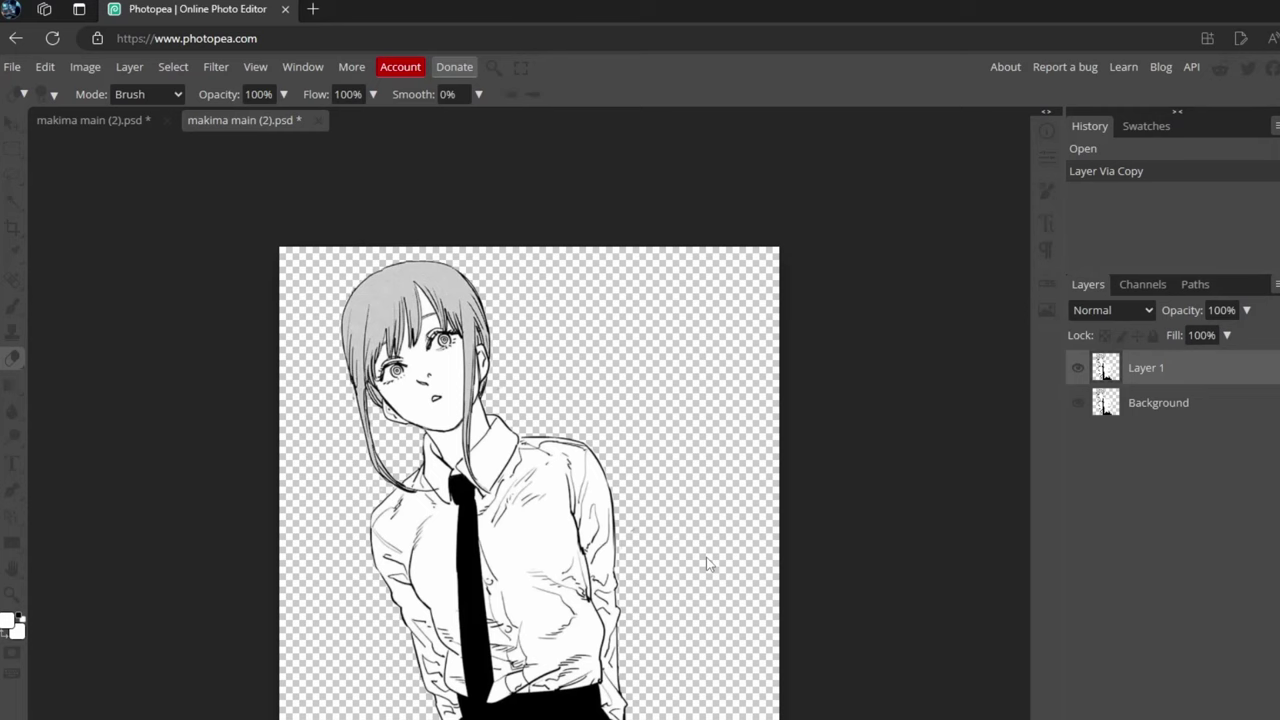
- Erase the lower body from the copied layer so only the head remains
{"action": "scroll", "coordinate": [706, 563], "scroll_direction": "left", "scroll_amount": 2}
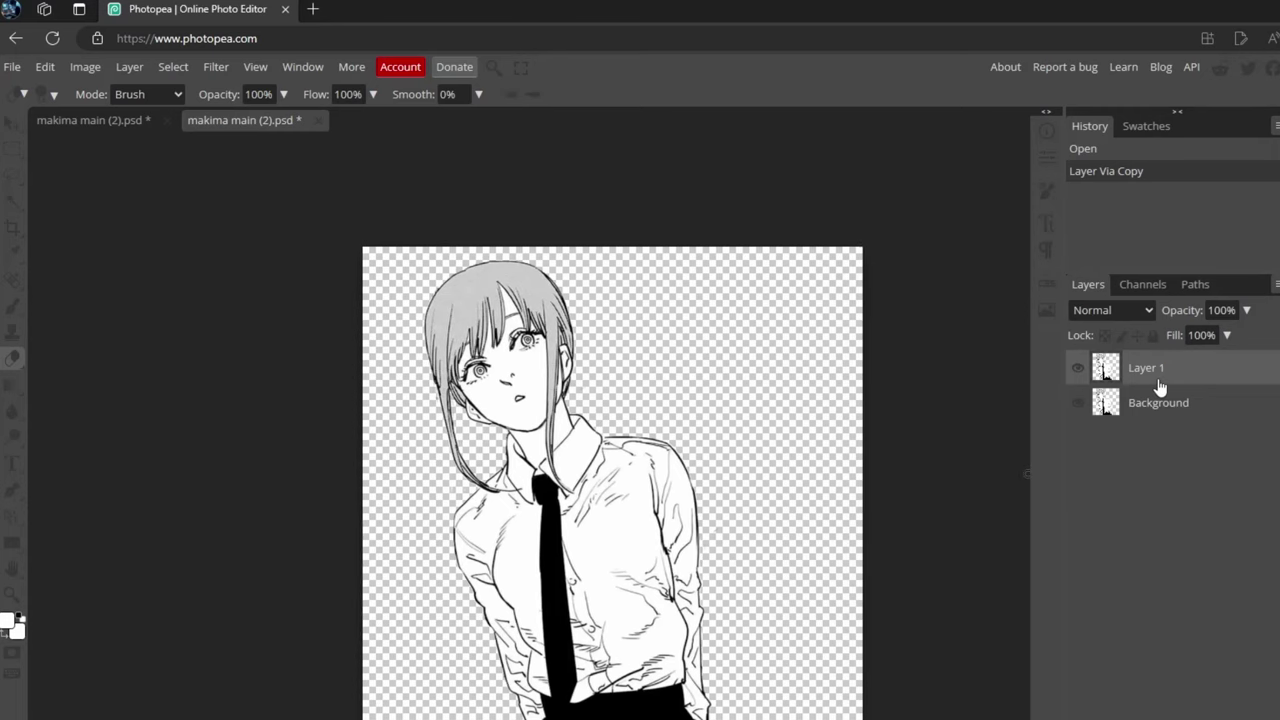
{"action": "left_click", "coordinate": [589, 554]}
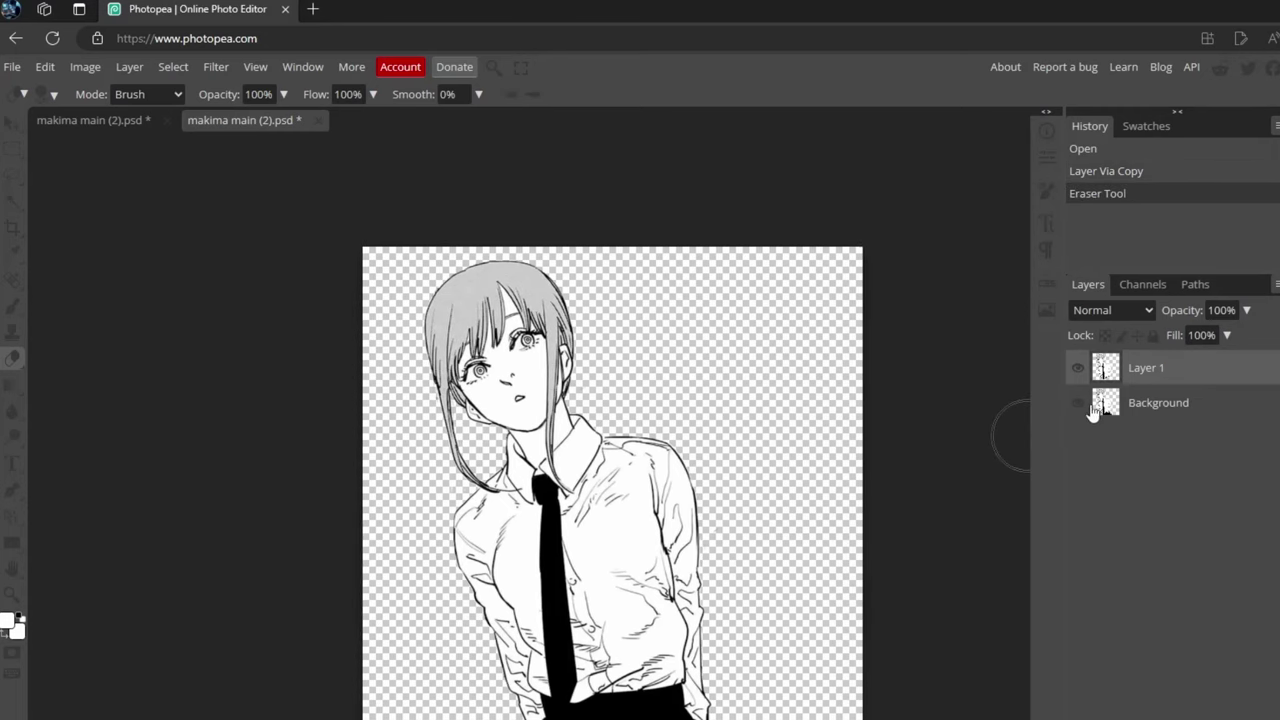
{"action": "left_click", "coordinate": [1077, 402]}
{"action": "mouse_move", "coordinate": [690, 680]}
{"action": "left_mouse_down"}
{"action": "mouse_move", "coordinate": [466, 719]}
{"action": "mouse_move", "coordinate": [553, 682]}
{"action": "mouse_move", "coordinate": [608, 612]}
{"action": "mouse_move", "coordinate": [756, 530]}
{"action": "left_mouse_up"}
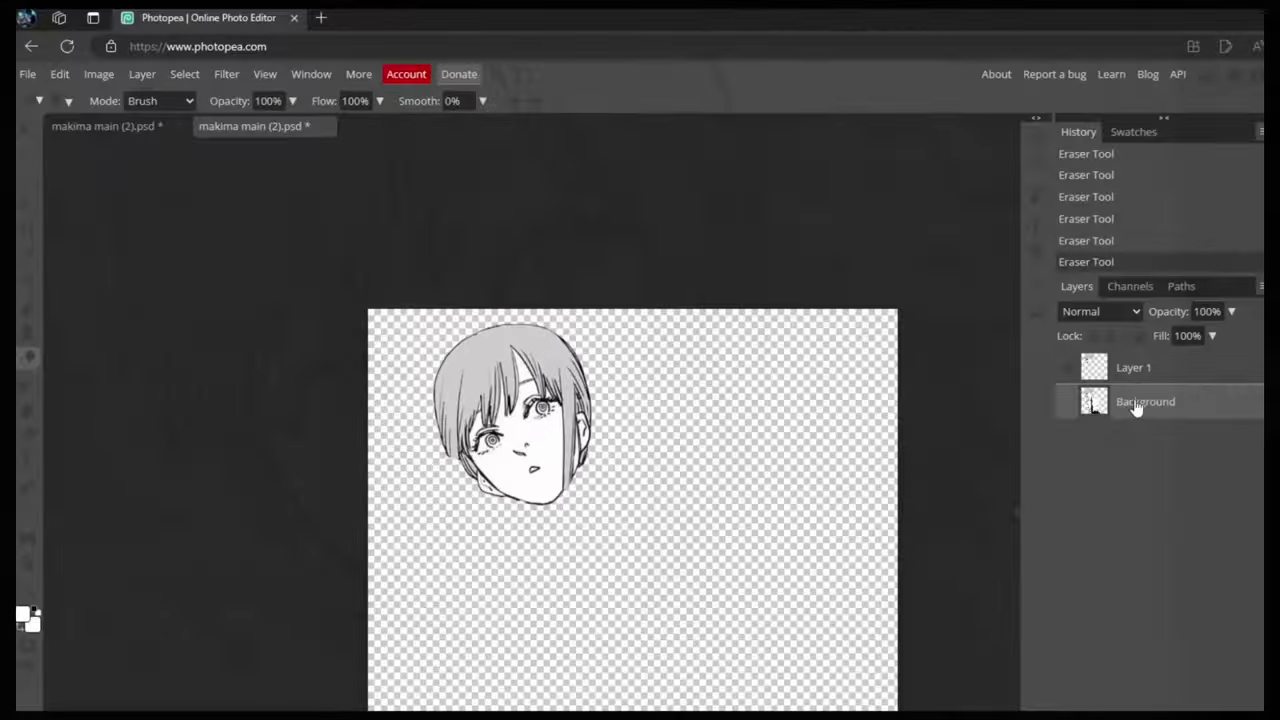
- Duplicate the Background layer and show only that copy for isolating the next part
{"action": "key", "text": "ctrl+j"}
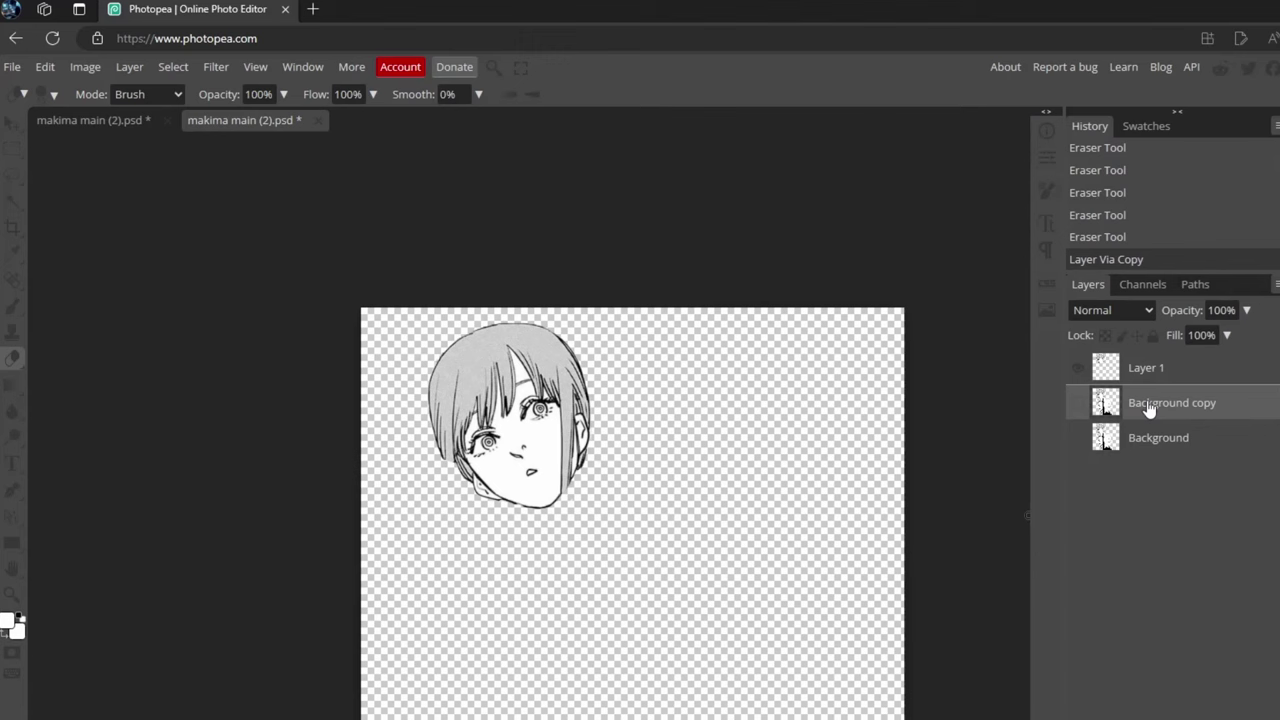
{"action": "left_click", "coordinate": [1077, 368]}
{"action": "left_click", "coordinate": [1077, 402]}
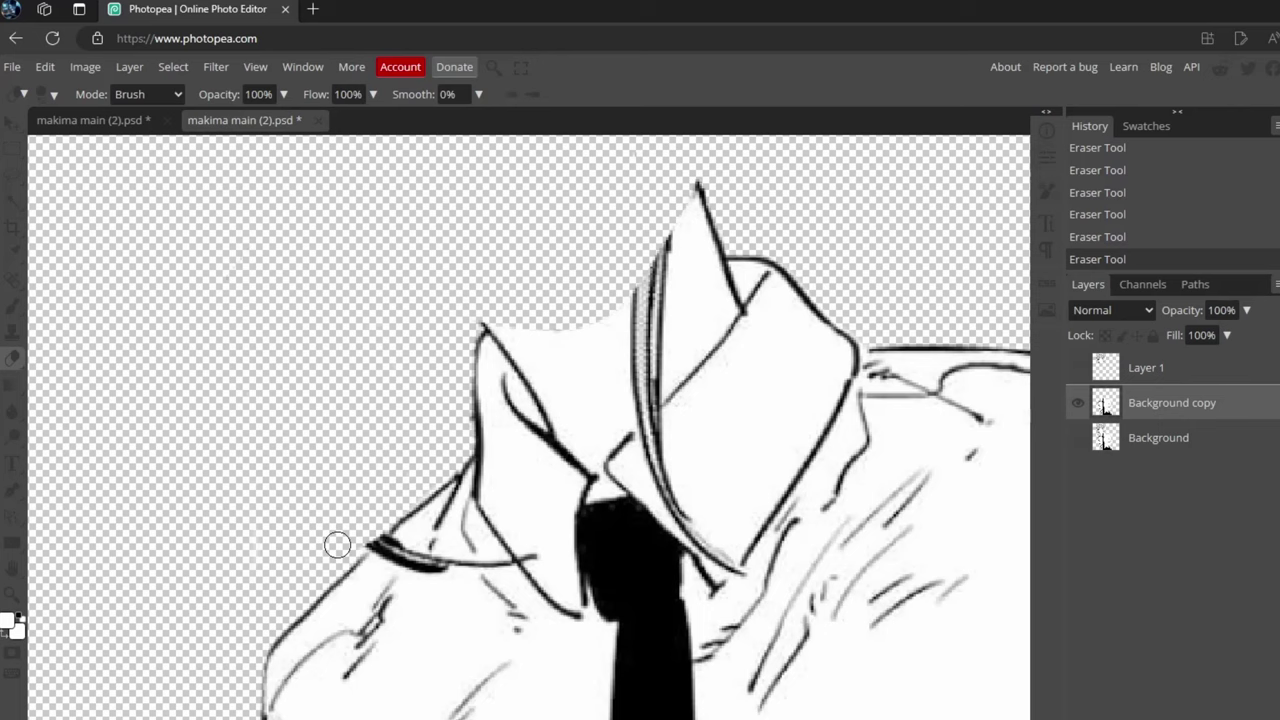
{"action": "scroll", "coordinate": [925, 350], "scroll_direction": "down", "scroll_amount": 3}
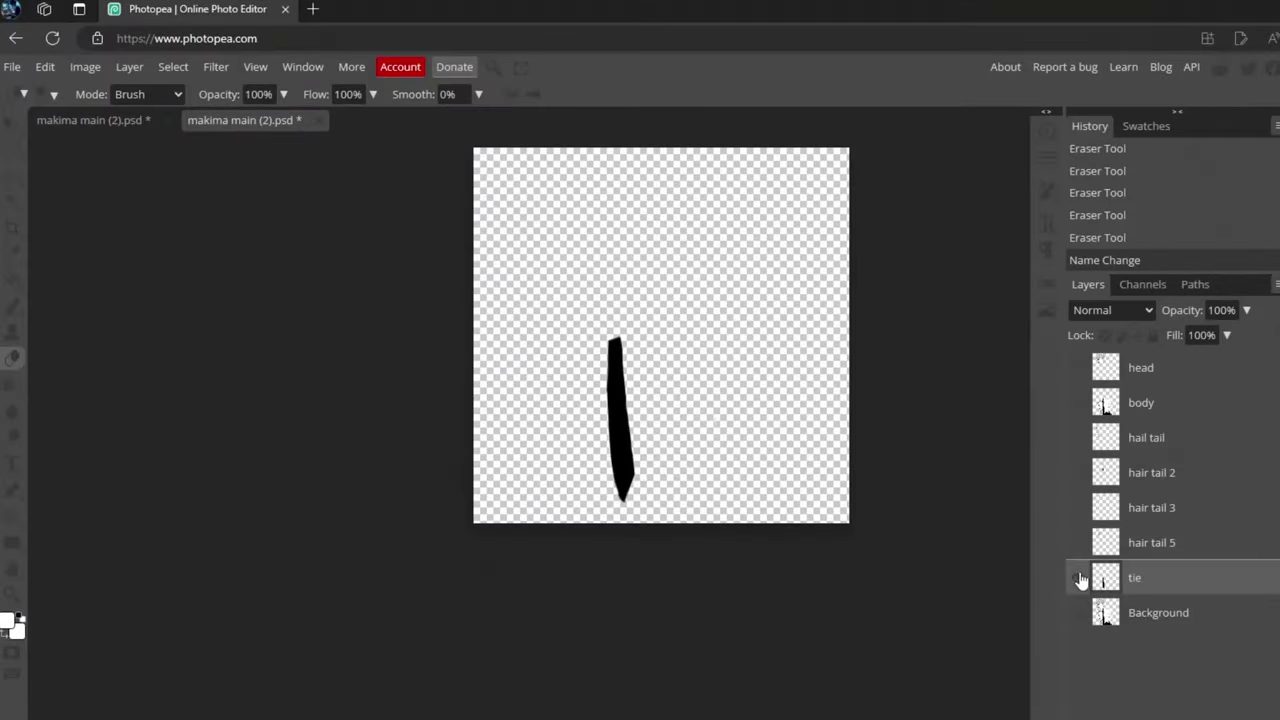
- Show the hair tail 5, 3, 2, hail tail, body and head layers together
{"action": "left_click", "coordinate": [1078, 546]}
{"action": "left_click", "coordinate": [1078, 508]}
{"action": "left_click", "coordinate": [1078, 473]}
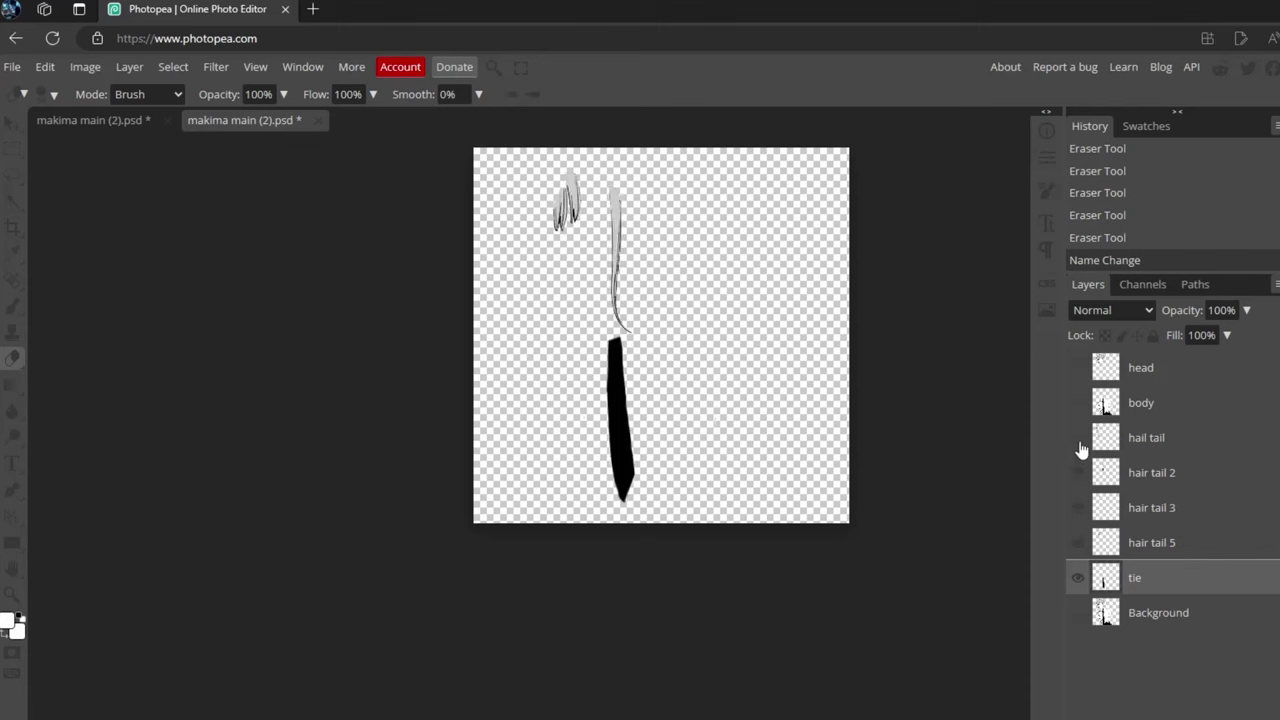
{"action": "left_click", "coordinate": [1078, 440]}
{"action": "left_click", "coordinate": [1077, 404]}
{"action": "left_click", "coordinate": [1077, 369]}
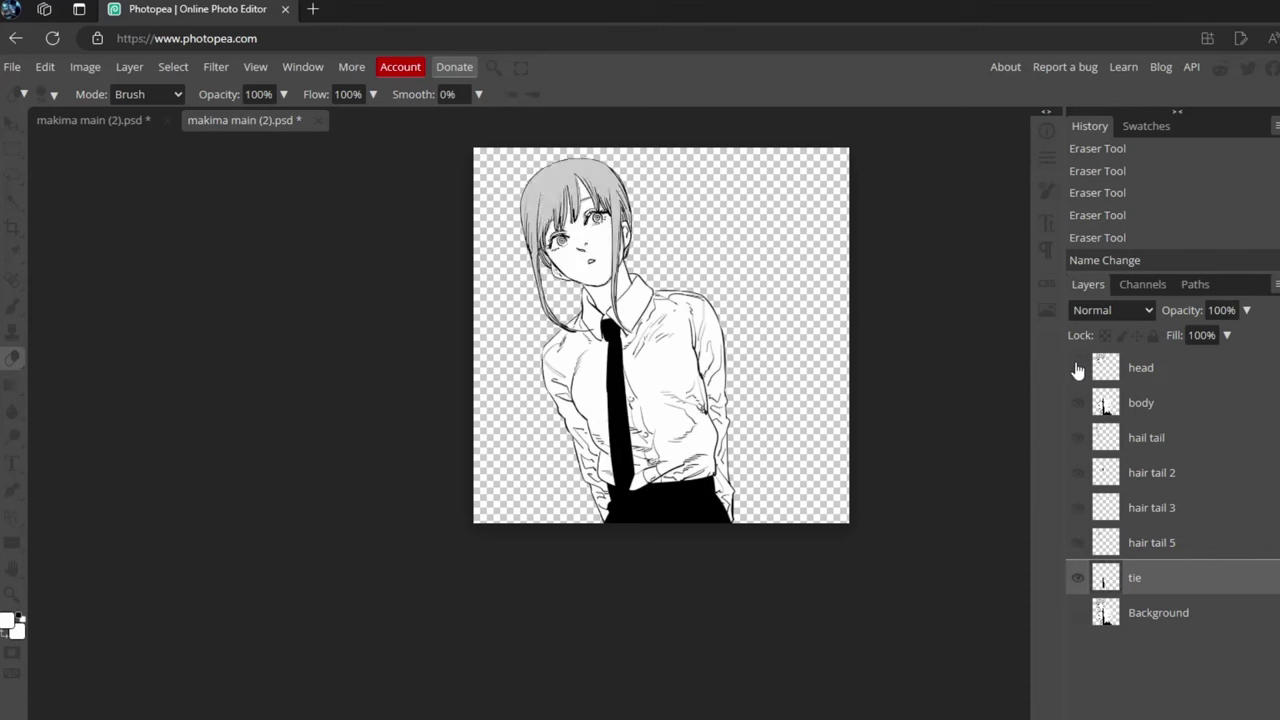
- Hide head, body, hail tail and hair tail 2, 3, 5 again one by one
{"action": "left_click", "coordinate": [1077, 369]}
{"action": "left_click", "coordinate": [1077, 404]}
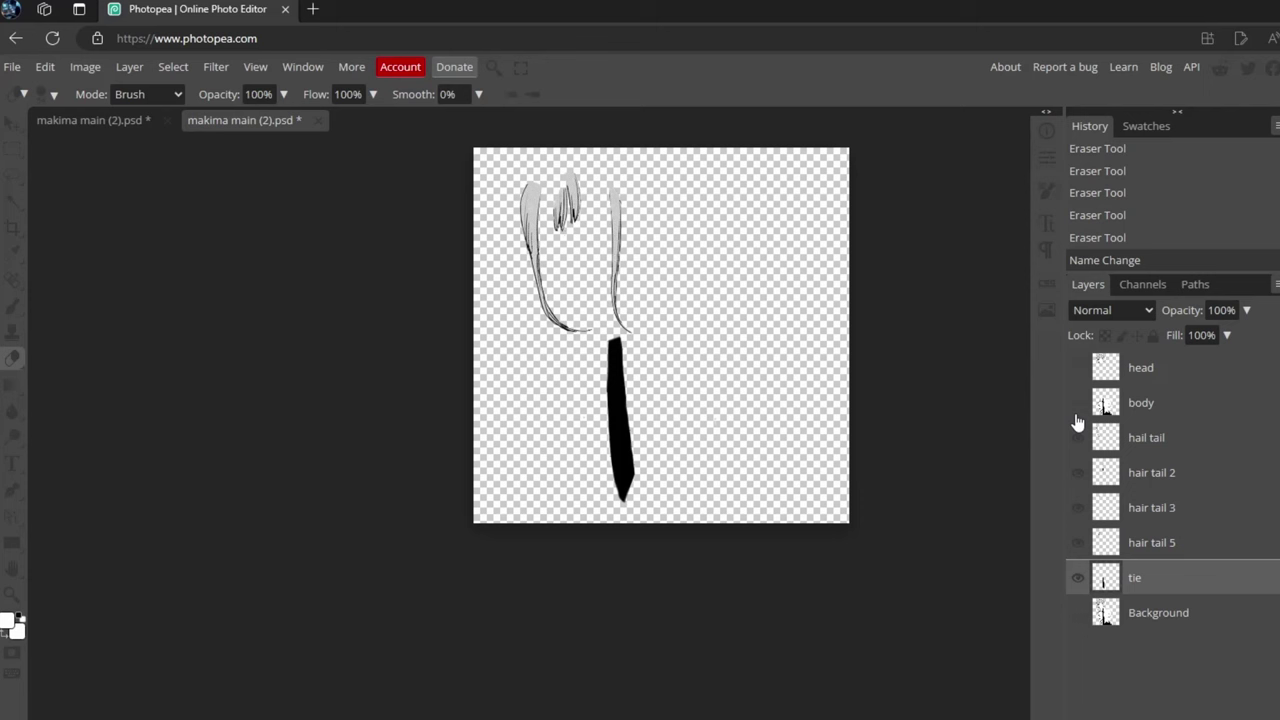
{"action": "left_click", "coordinate": [1078, 440]}
{"action": "left_click", "coordinate": [1078, 475]}
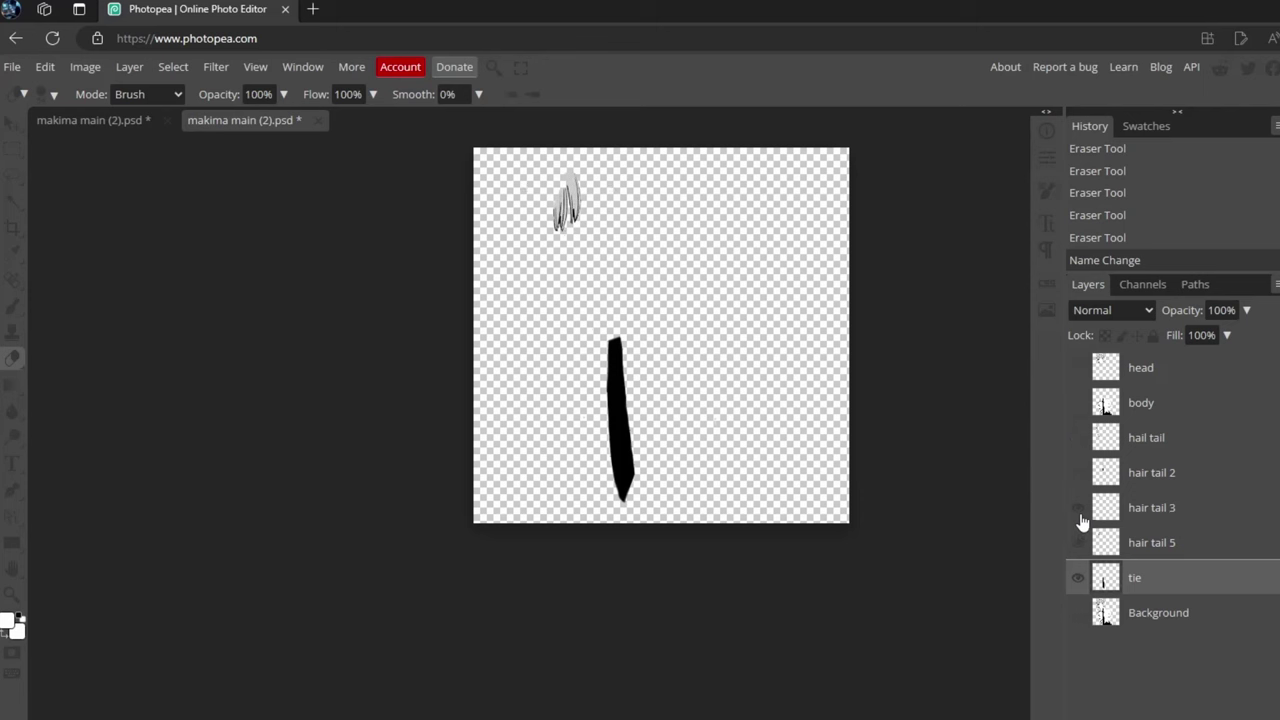
{"action": "left_click", "coordinate": [1078, 508]}
{"action": "left_click", "coordinate": [1080, 550]}
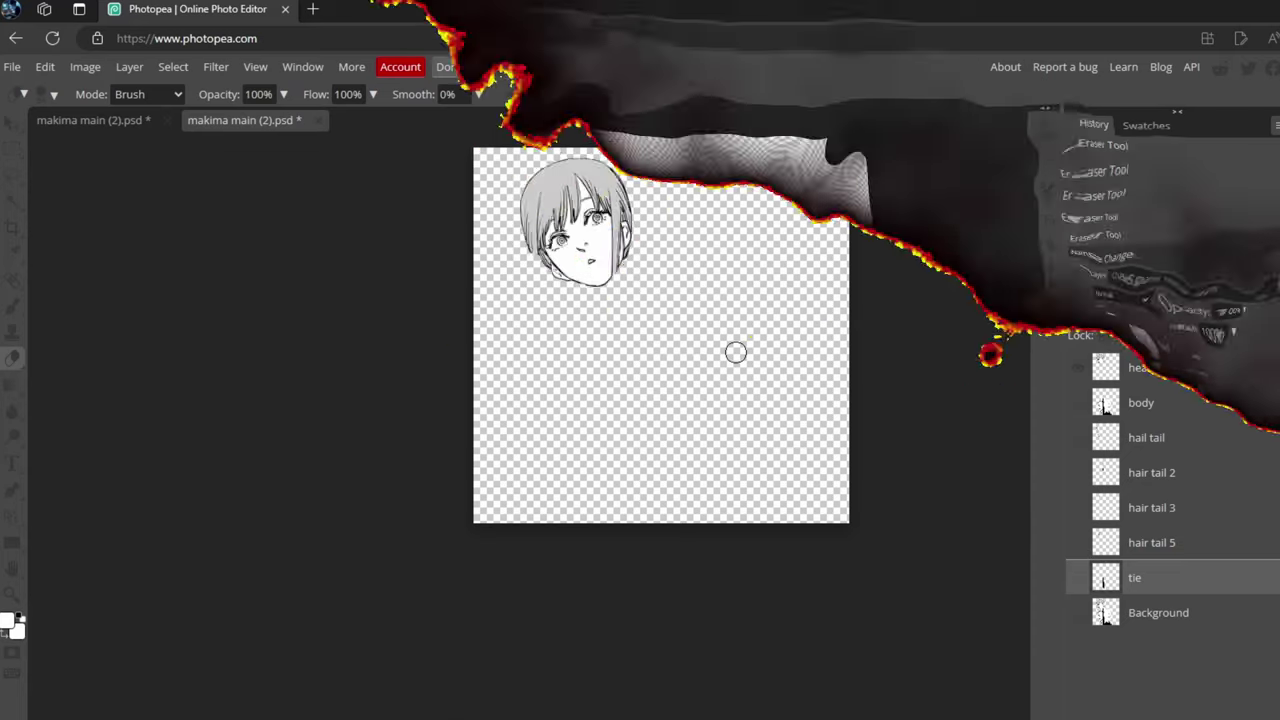
{"action": "scroll", "coordinate": [735, 352], "scroll_direction": "up", "scroll_amount": 5}
- Choose the Brush with a new light grey colour, test a stroke, then undo it
{"action": "scroll", "coordinate": [580, 394], "scroll_direction": "down", "scroll_amount": 5}
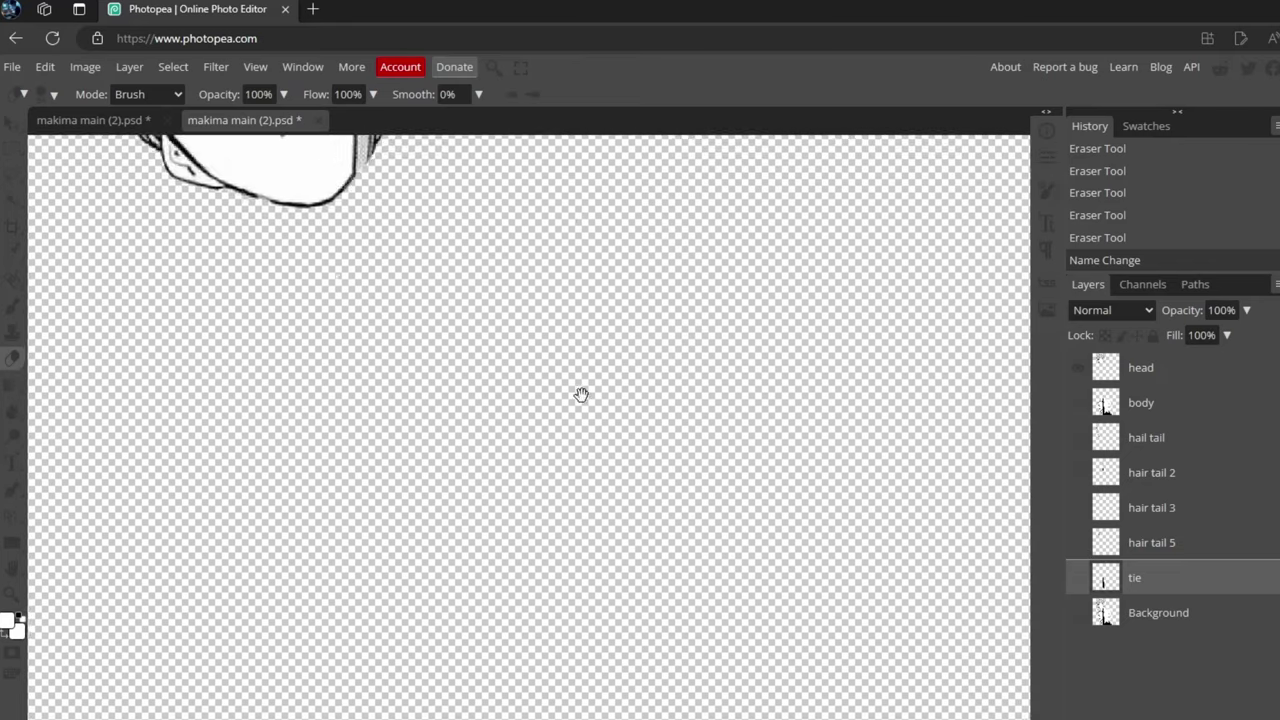
{"action": "left_click", "coordinate": [12, 307]}
{"action": "left_click", "coordinate": [1046, 222]}
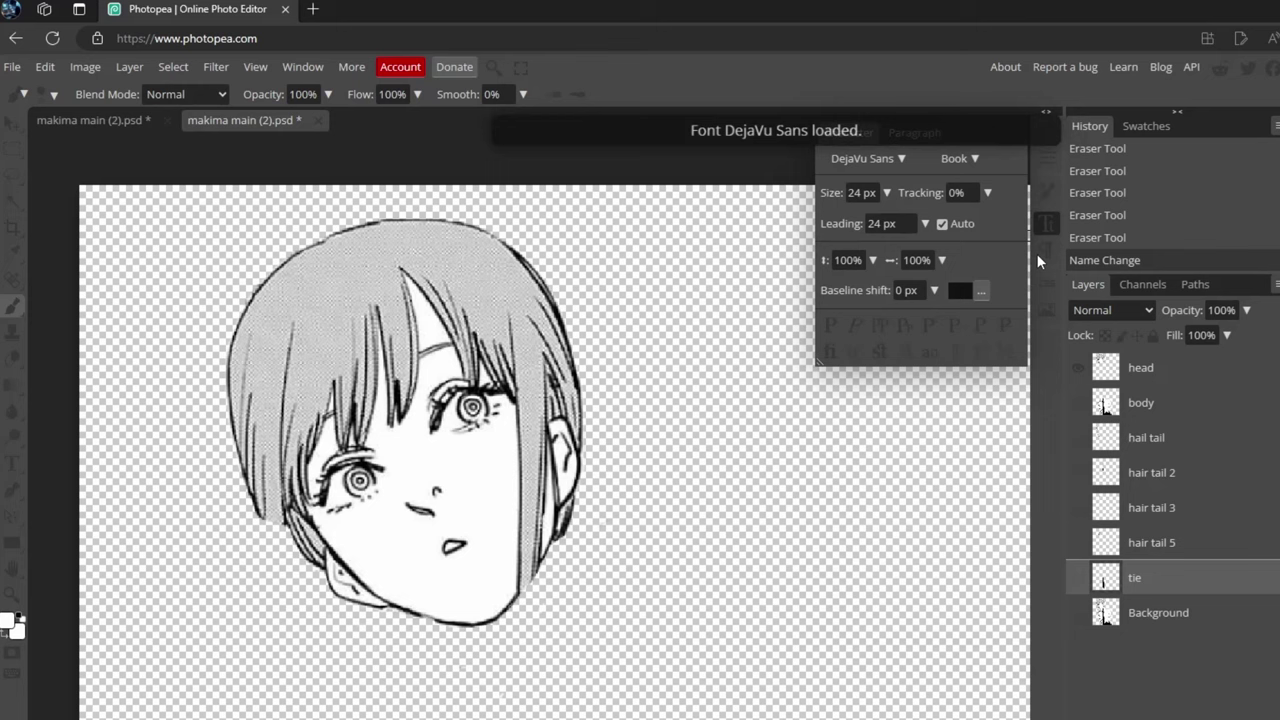
{"action": "left_click", "coordinate": [960, 290]}
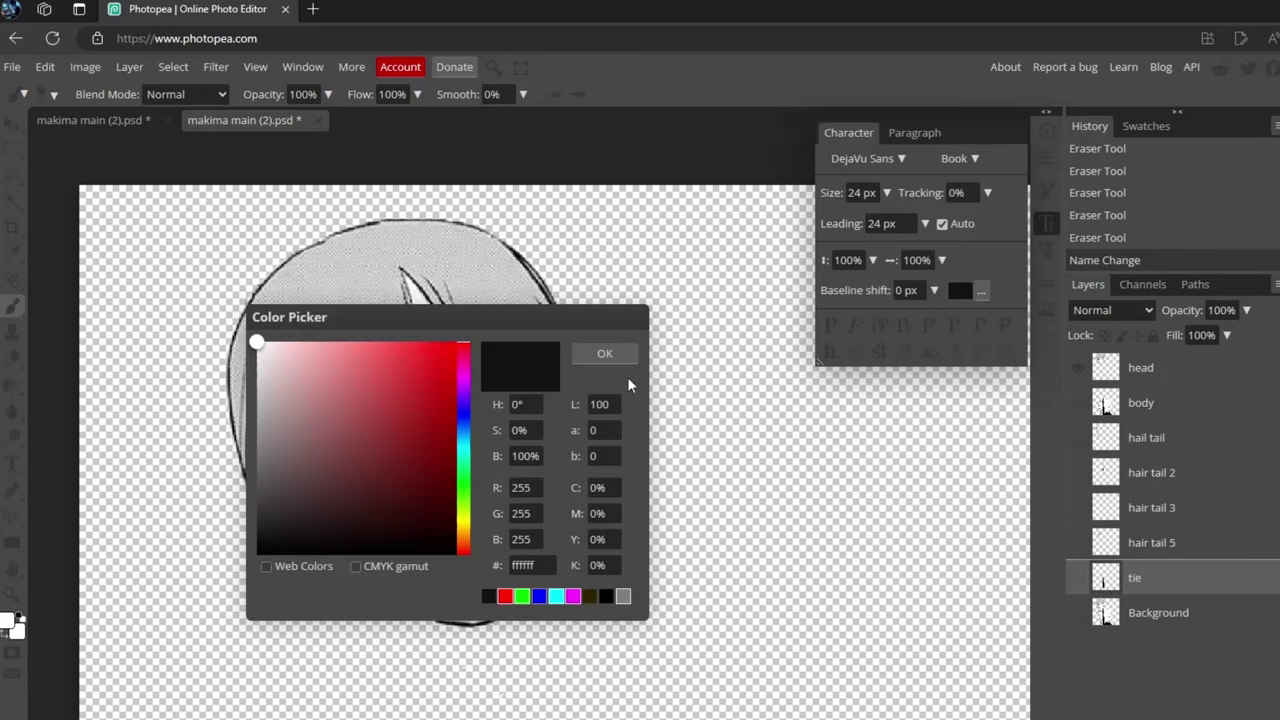
{"action": "left_click_drag", "start_coordinate": [560, 317], "coordinate": [1050, 309]}
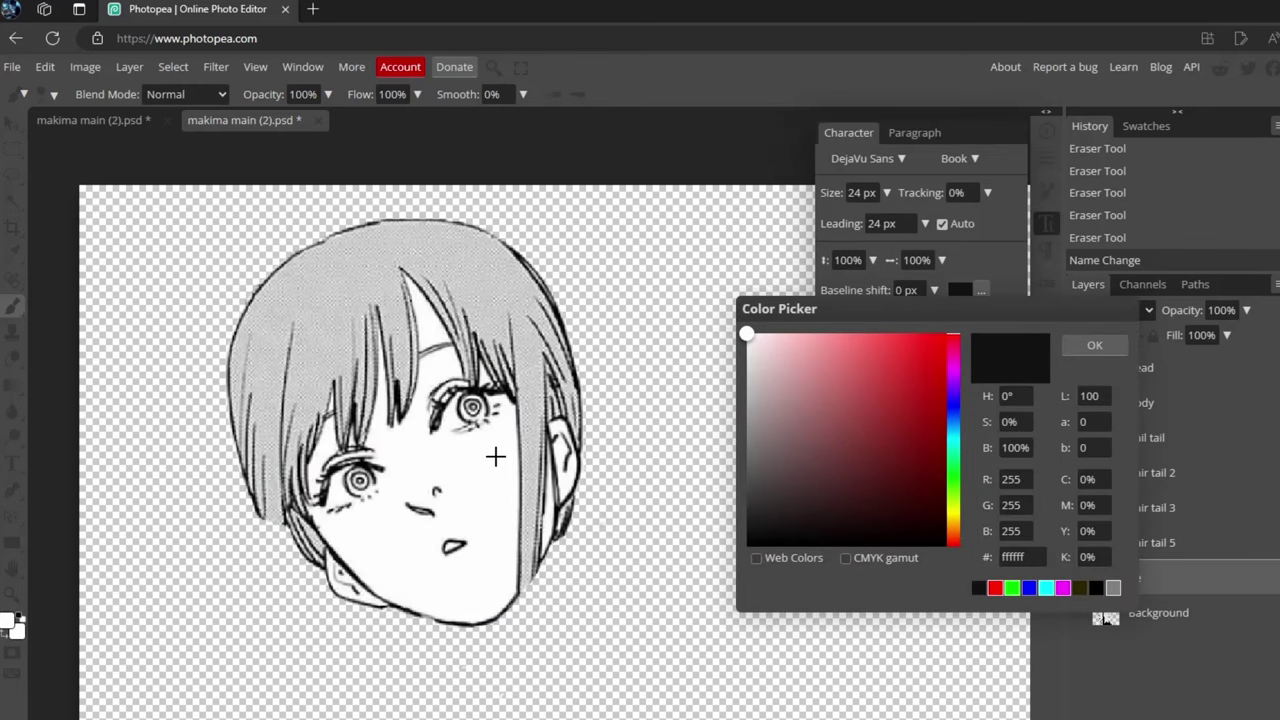
{"action": "key", "text": "Return"}
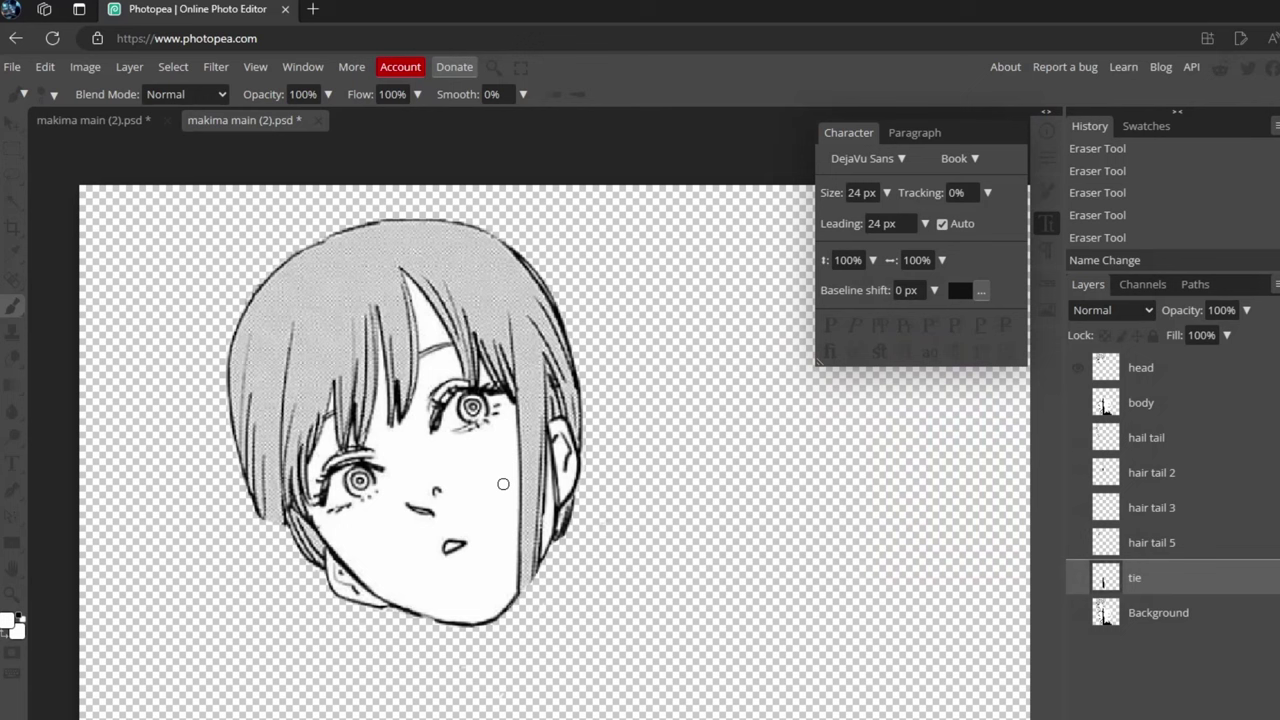
{"action": "left_click", "coordinate": [503, 485]}
{"action": "key", "text": "ctrl+z"}
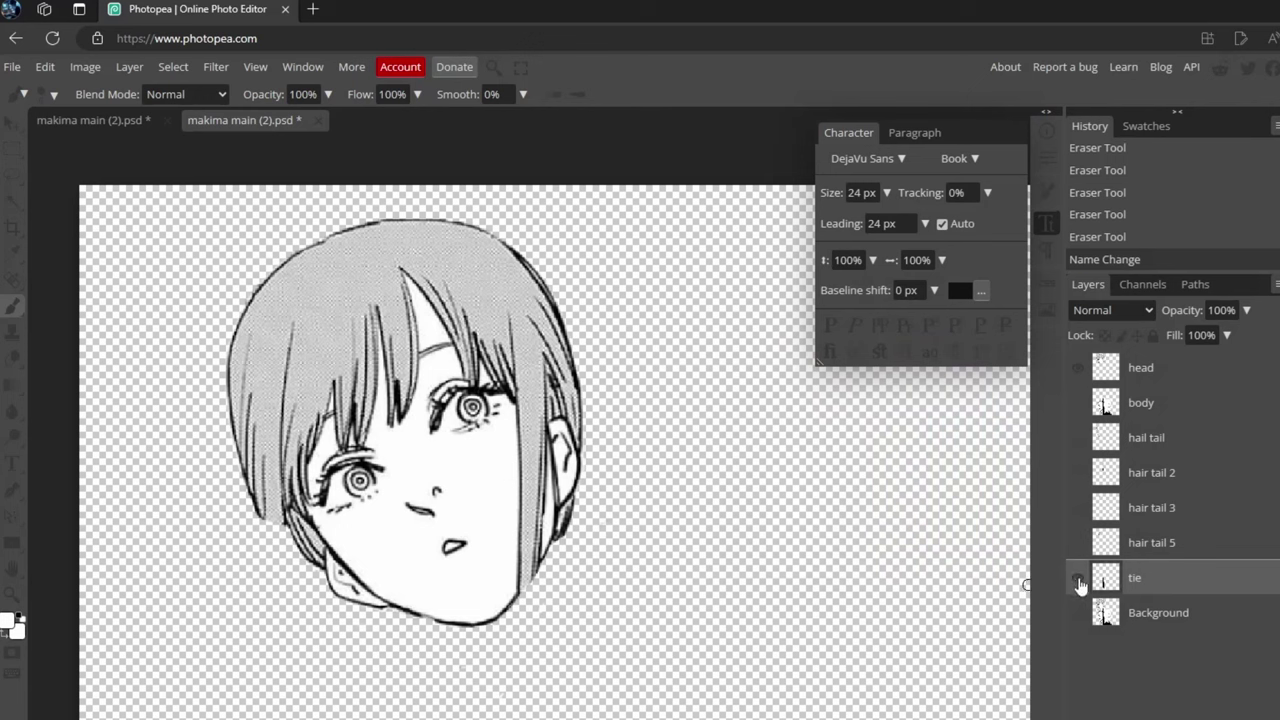
- Target the head layer and hide the body so the head shows alone, centred
{"action": "left_click", "coordinate": [1167, 377]}
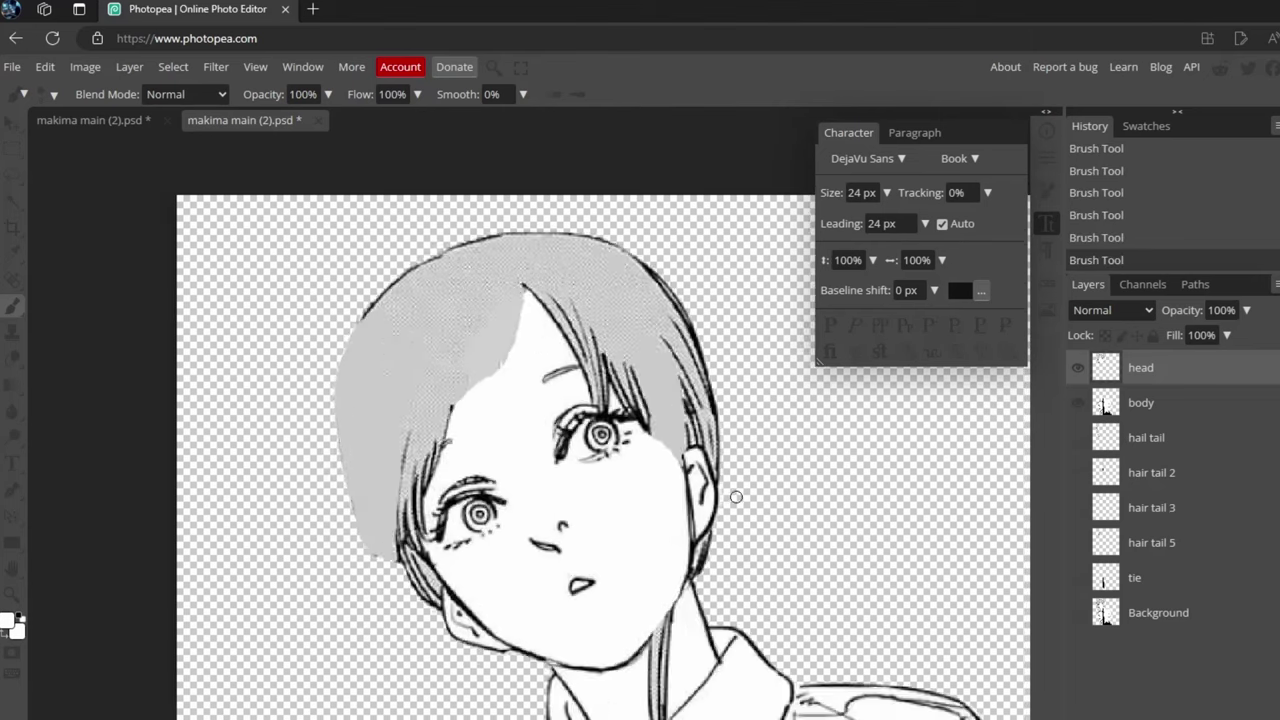
{"action": "scroll", "coordinate": [736, 497], "scroll_direction": "down", "scroll_amount": 3}
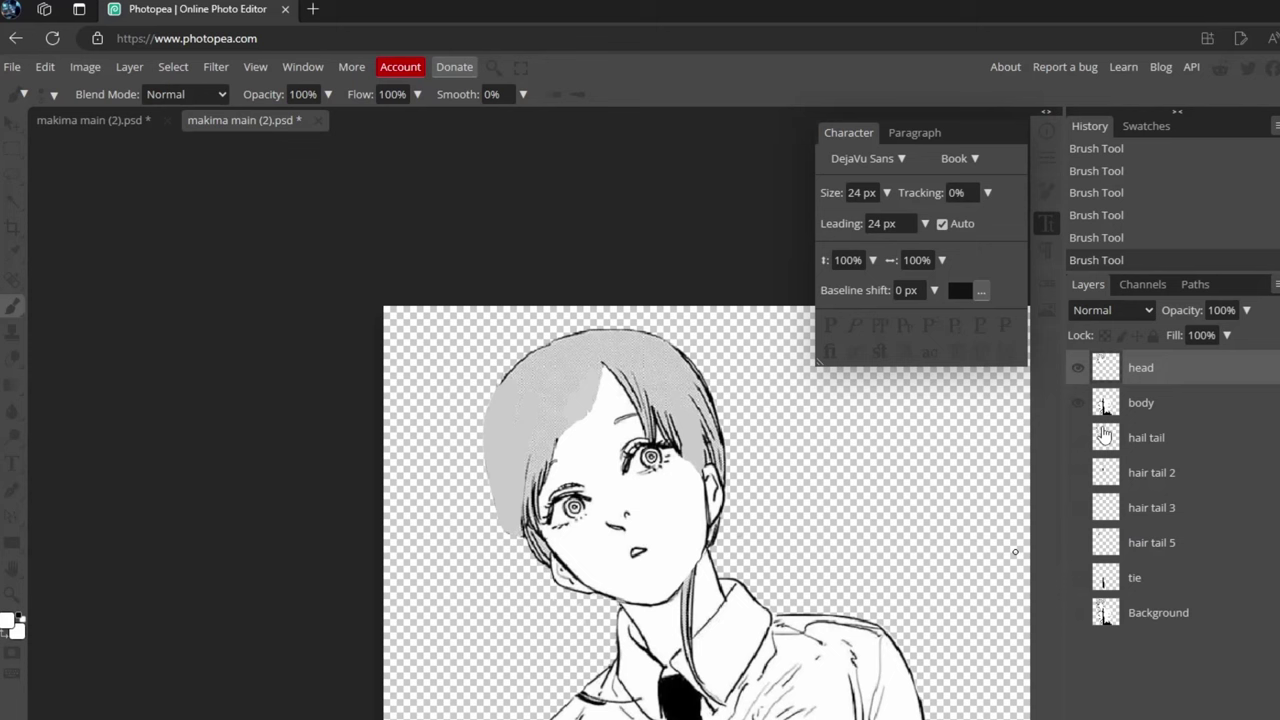
{"action": "left_click", "coordinate": [1078, 402]}
{"action": "left_click_drag", "start_coordinate": [850, 521], "coordinate": [728, 515]}
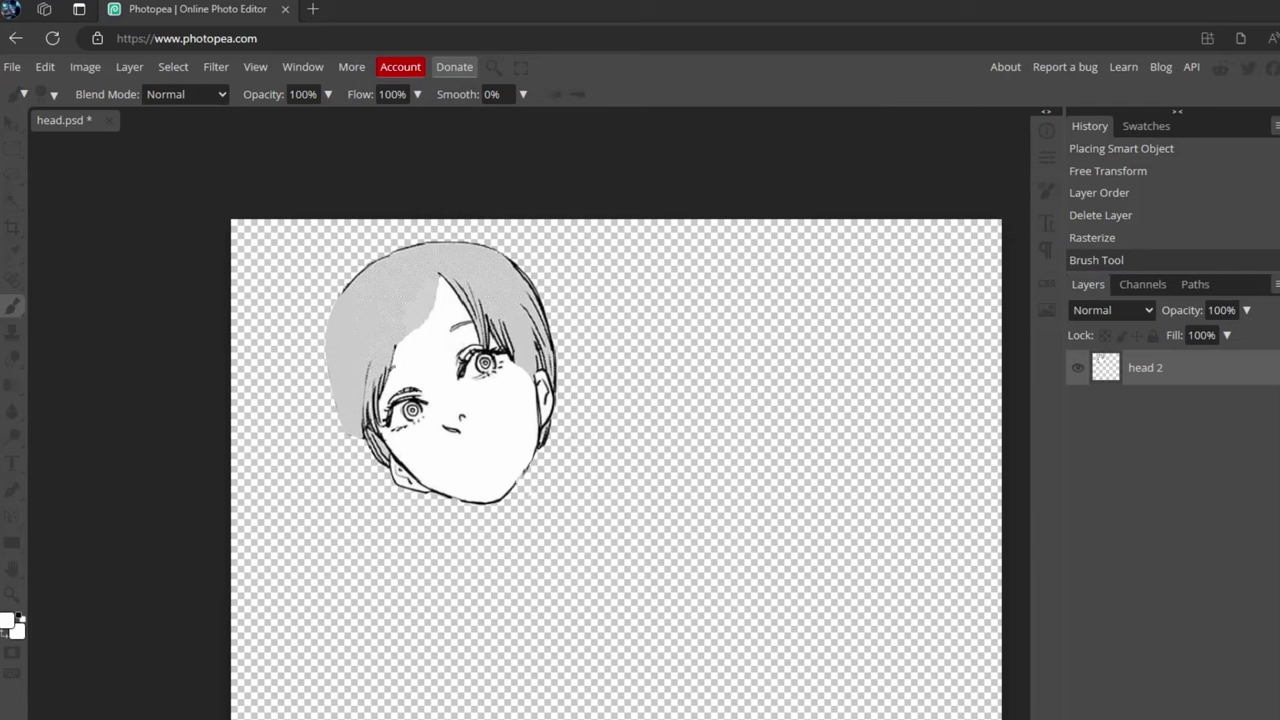
- Enlarge the green-screen backdrop to cover the whole canvas behind the head
{"action": "left_click_drag", "start_coordinate": [1270, 600], "coordinate": [615, 597]}
{"action": "left_click_drag", "start_coordinate": [615, 386], "coordinate": [622, 172]}
{"action": "scroll", "coordinate": [737, 445], "scroll_direction": "down", "scroll_amount": 3}
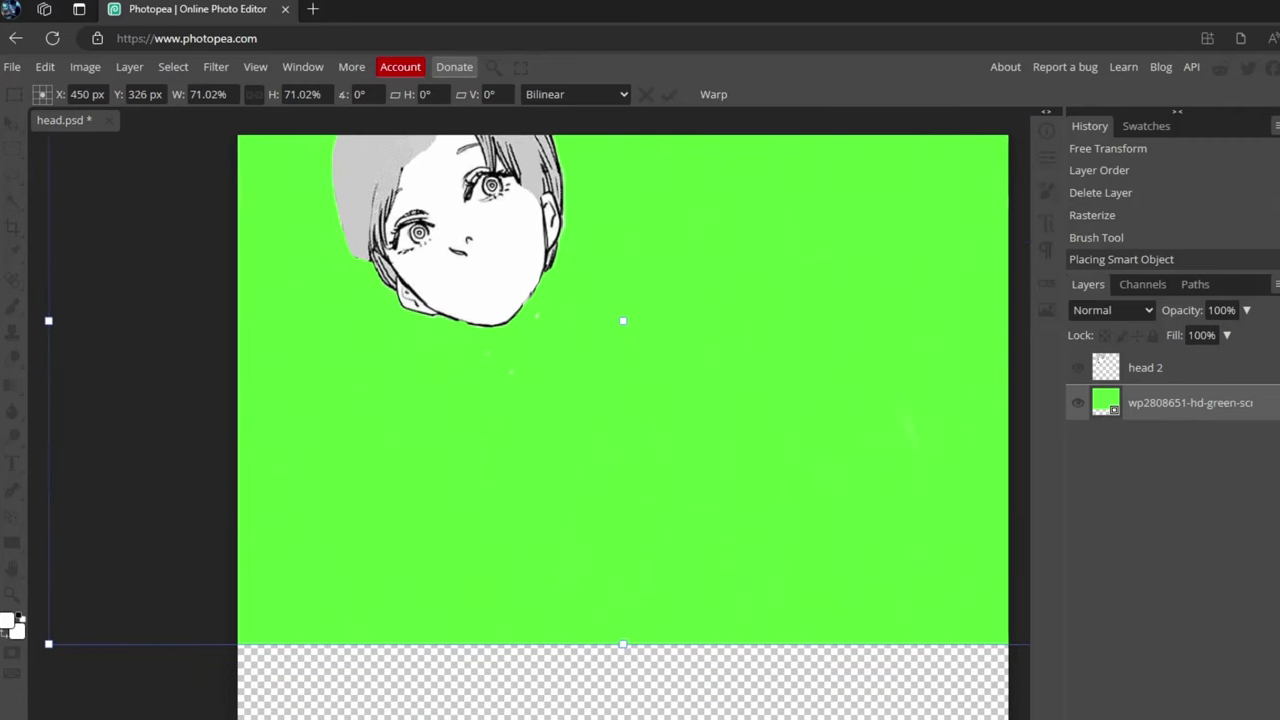
{"action": "left_click_drag", "start_coordinate": [622, 640], "coordinate": [622, 715]}
{"action": "key", "text": "Return"}
{"action": "scroll", "coordinate": [700, 450], "scroll_direction": "up", "scroll_amount": 2}
- Duplicate the head 2 layer and erase the upper eyelid area on the copy
{"action": "left_click", "coordinate": [1143, 370]}
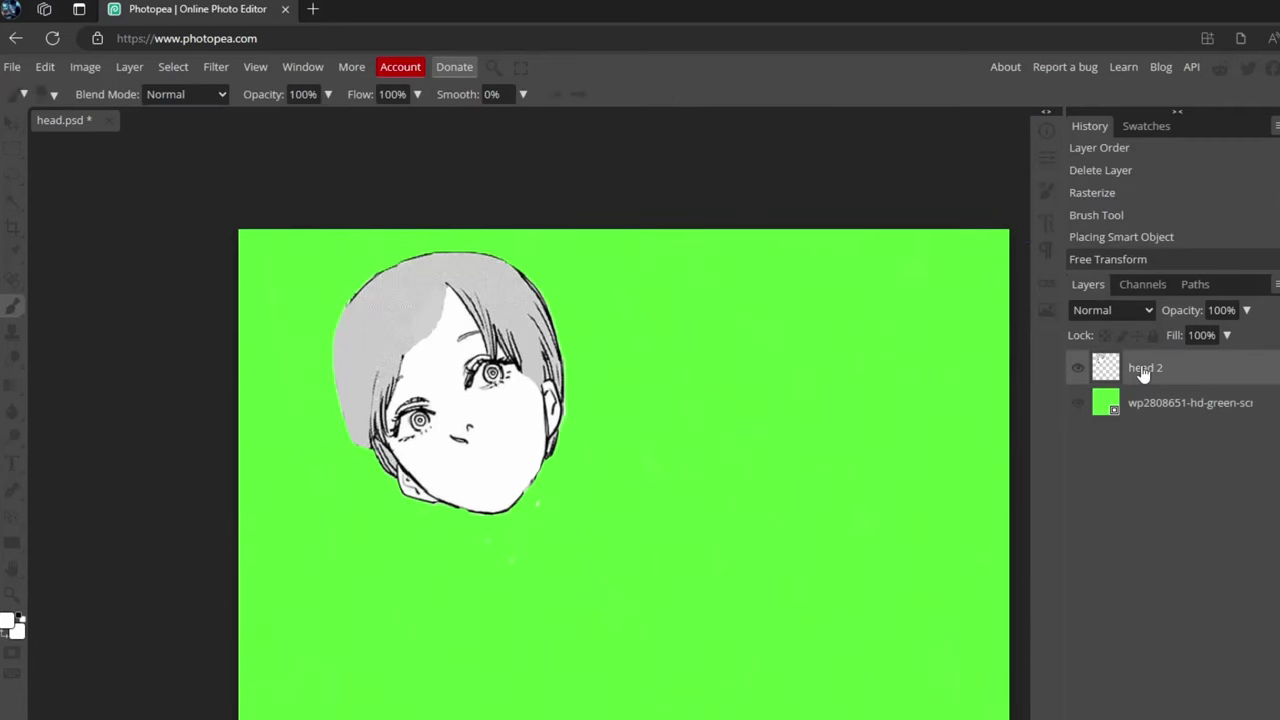
{"action": "key", "text": "ctrl+j"}
{"action": "key", "text": "e"}
{"action": "scroll", "coordinate": [530, 360], "scroll_direction": "up", "scroll_amount": 5}
{"action": "left_click", "coordinate": [455, 422]}
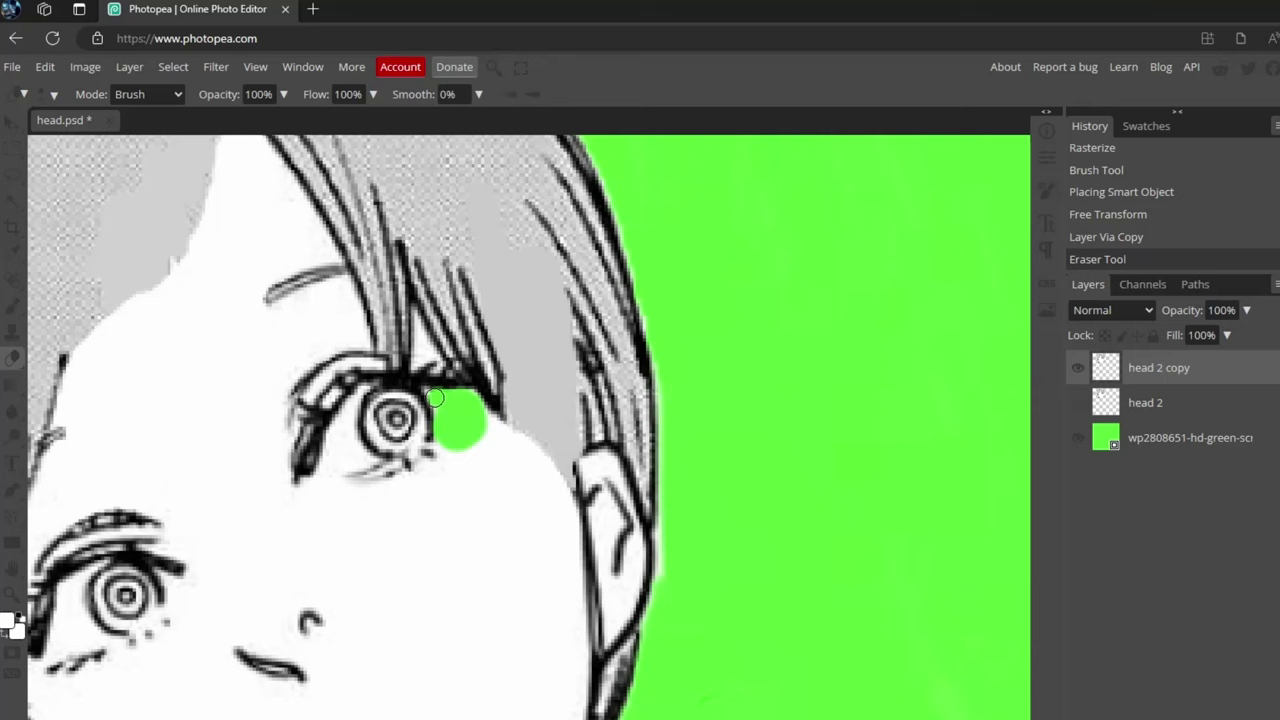
{"action": "left_click_drag", "start_coordinate": [410, 397], "coordinate": [368, 393]}
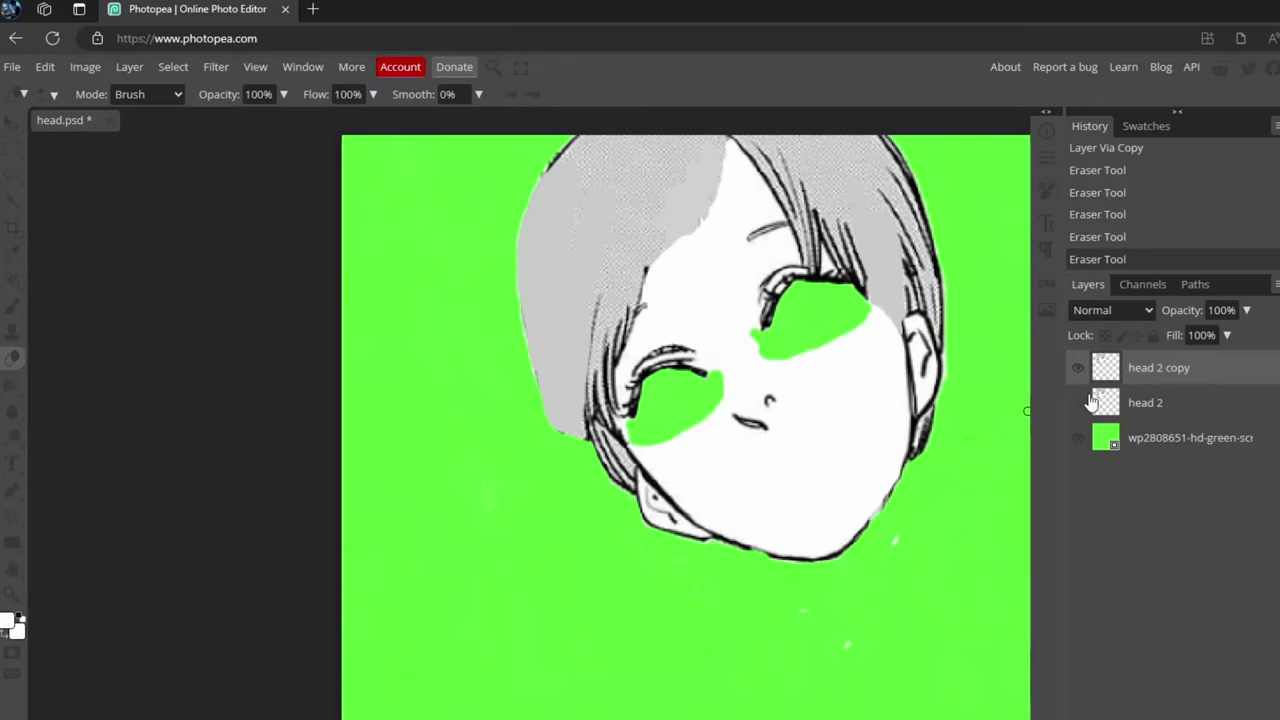
- Show the original head 2 again and convert the head copy to a smart object
{"action": "left_click", "coordinate": [1078, 402]}
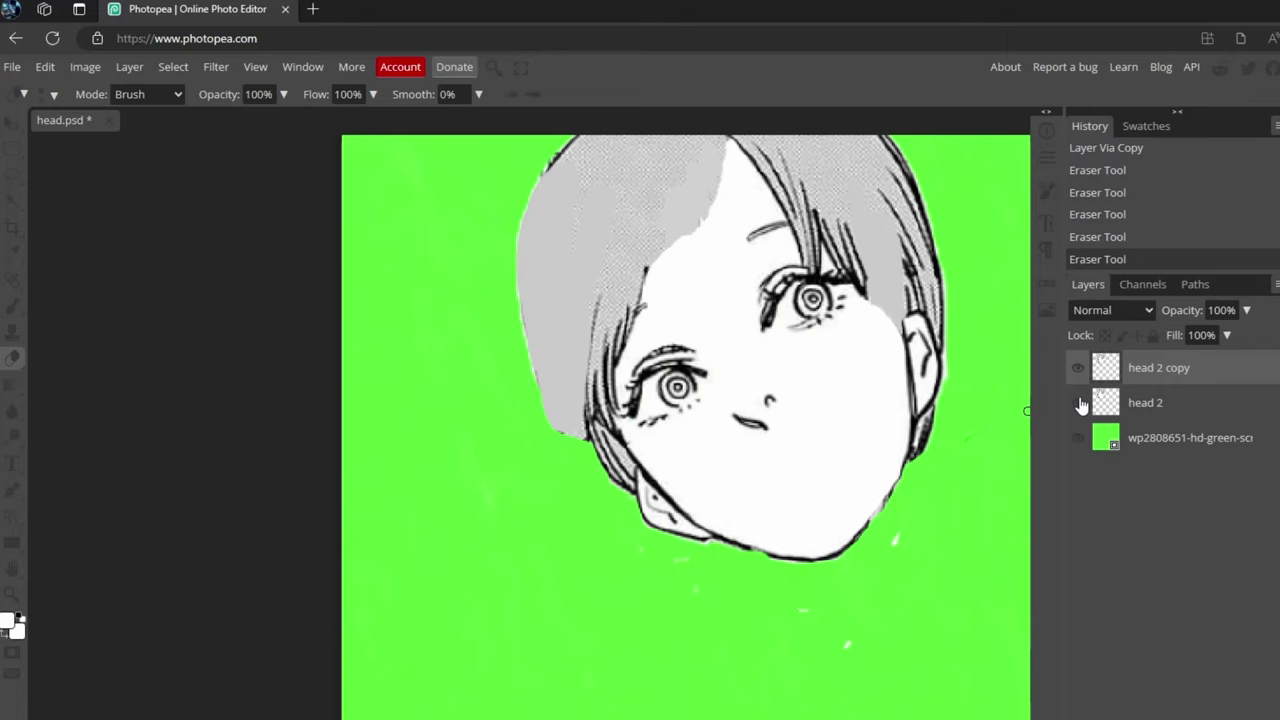
{"action": "right_click", "coordinate": [1124, 367]}
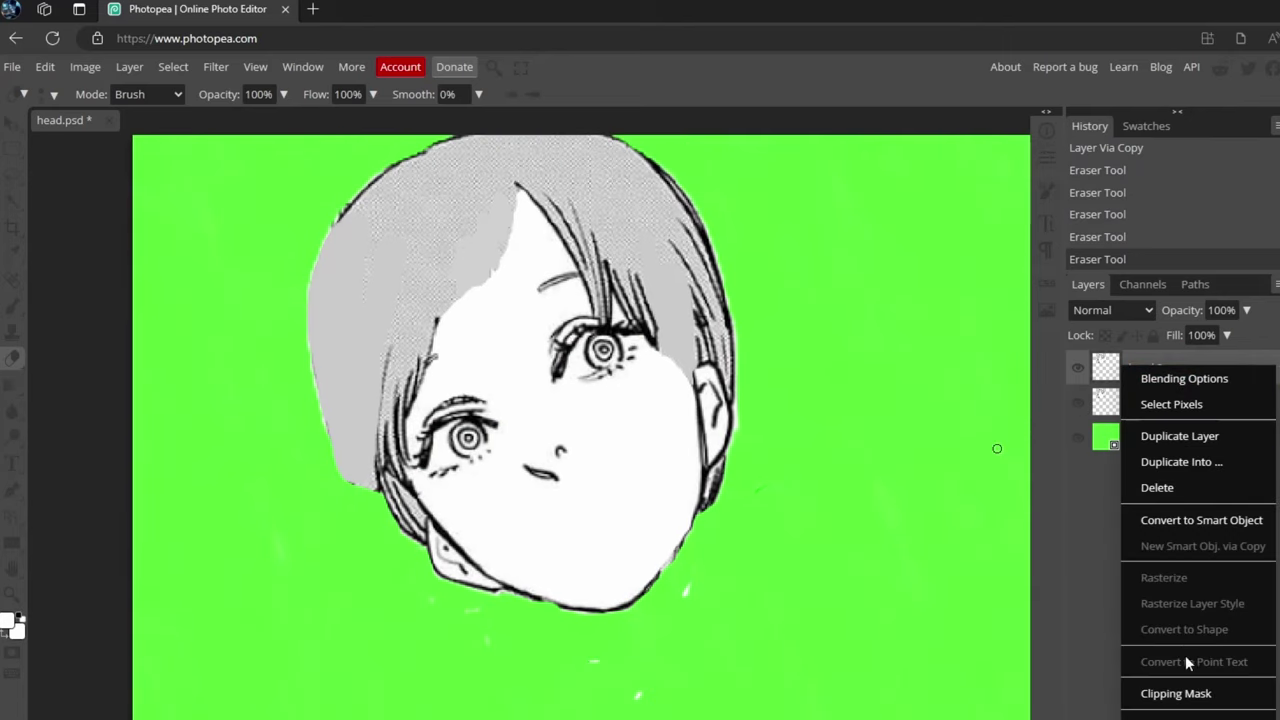
{"action": "left_click", "coordinate": [1216, 520]}
{"action": "left_click", "coordinate": [215, 66]}
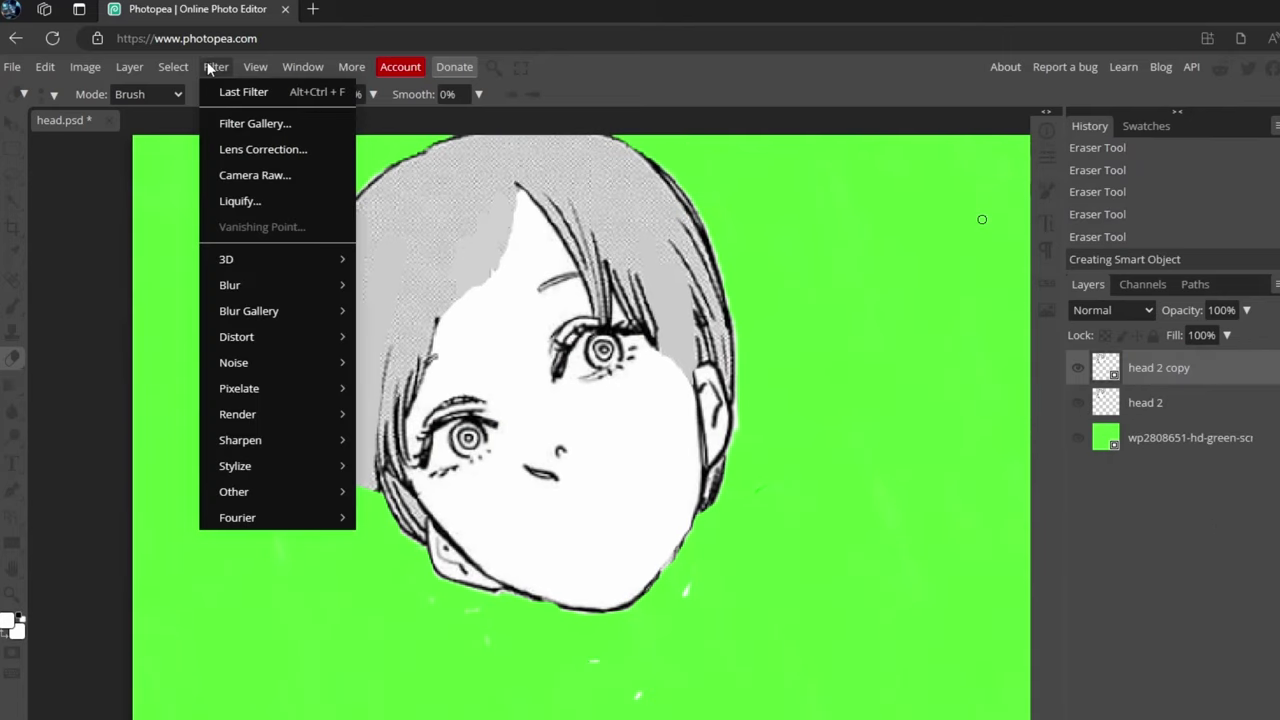
- Apply Liquify to the head 2 copy, pulling the eyelashes down to close the eyes
{"action": "left_click", "coordinate": [238, 201]}
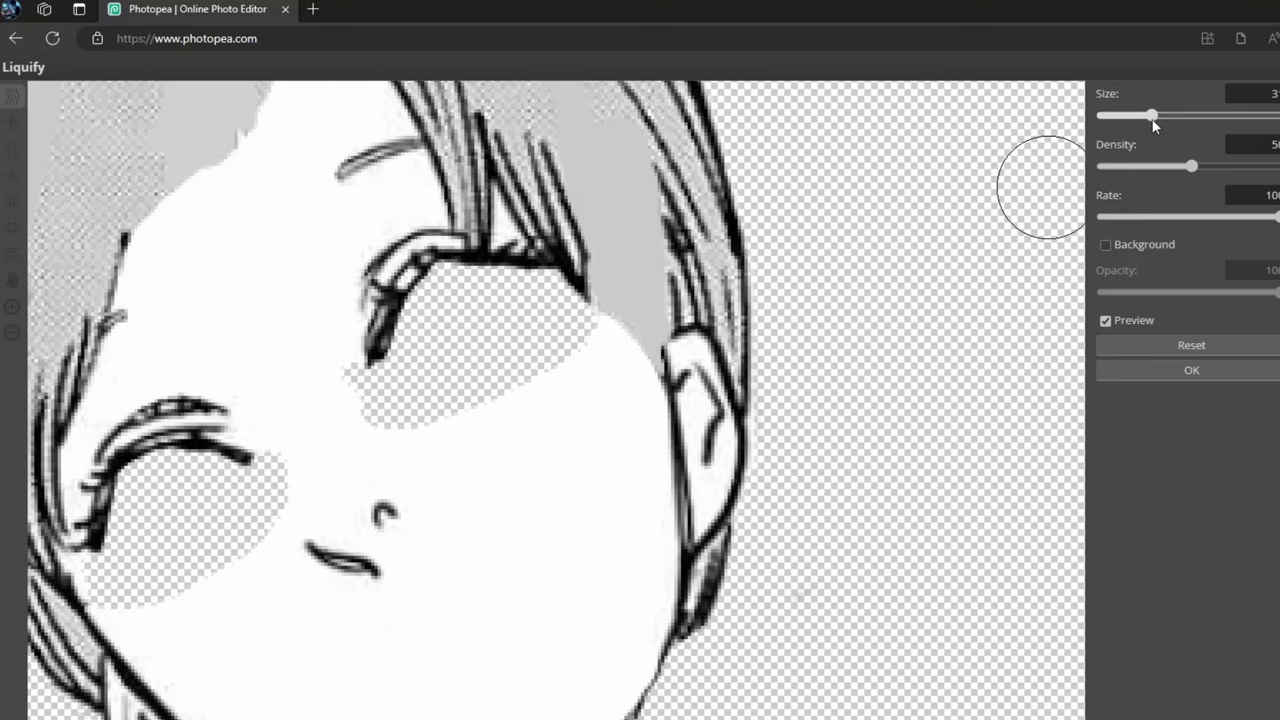
{"action": "mouse_move", "coordinate": [349, 286]}
{"action": "left_mouse_down"}
{"action": "mouse_move", "coordinate": [403, 342]}
{"action": "mouse_move", "coordinate": [391, 254]}
{"action": "mouse_move", "coordinate": [466, 311]}
{"action": "mouse_move", "coordinate": [497, 263]}
{"action": "mouse_move", "coordinate": [517, 310]}
{"action": "mouse_move", "coordinate": [406, 274]}
{"action": "mouse_move", "coordinate": [381, 241]}
{"action": "mouse_move", "coordinate": [431, 308]}
{"action": "mouse_move", "coordinate": [423, 235]}
{"action": "mouse_move", "coordinate": [464, 306]}
{"action": "mouse_move", "coordinate": [504, 298]}
{"action": "mouse_move", "coordinate": [387, 297]}
{"action": "mouse_move", "coordinate": [410, 357]}
{"action": "mouse_move", "coordinate": [509, 289]}
{"action": "left_mouse_up"}
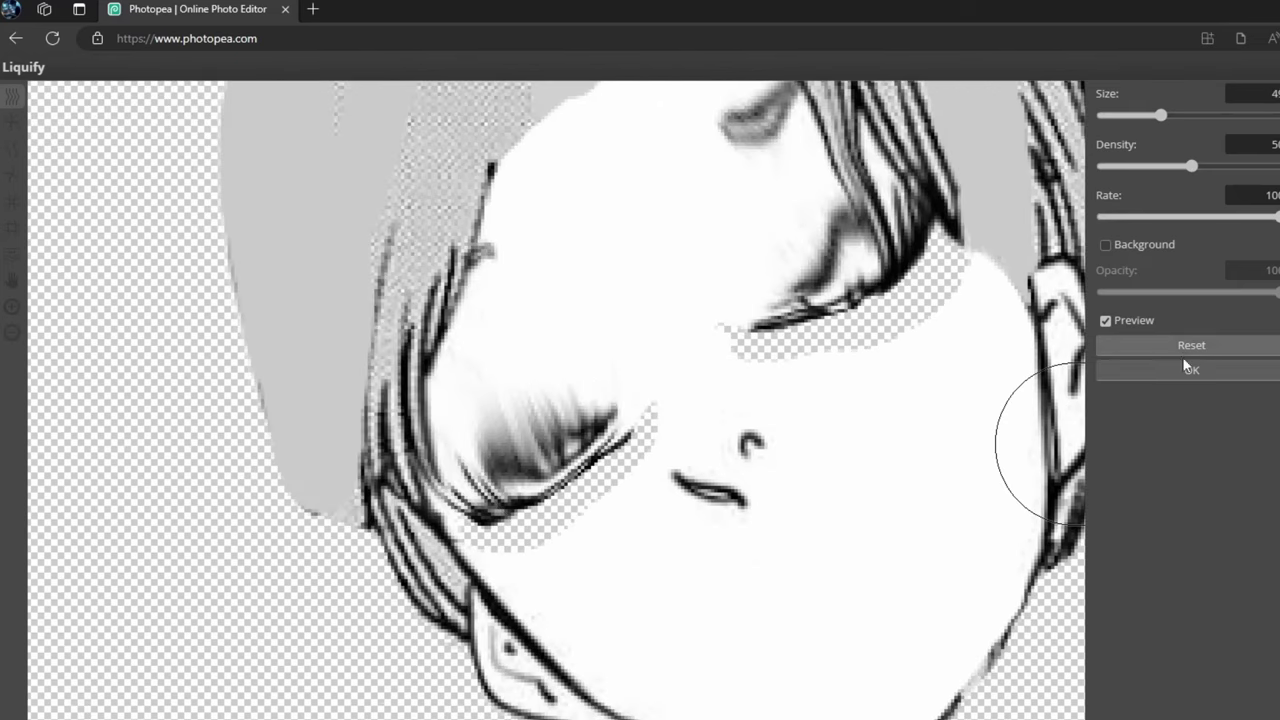
{"action": "left_click", "coordinate": [1111, 370]}
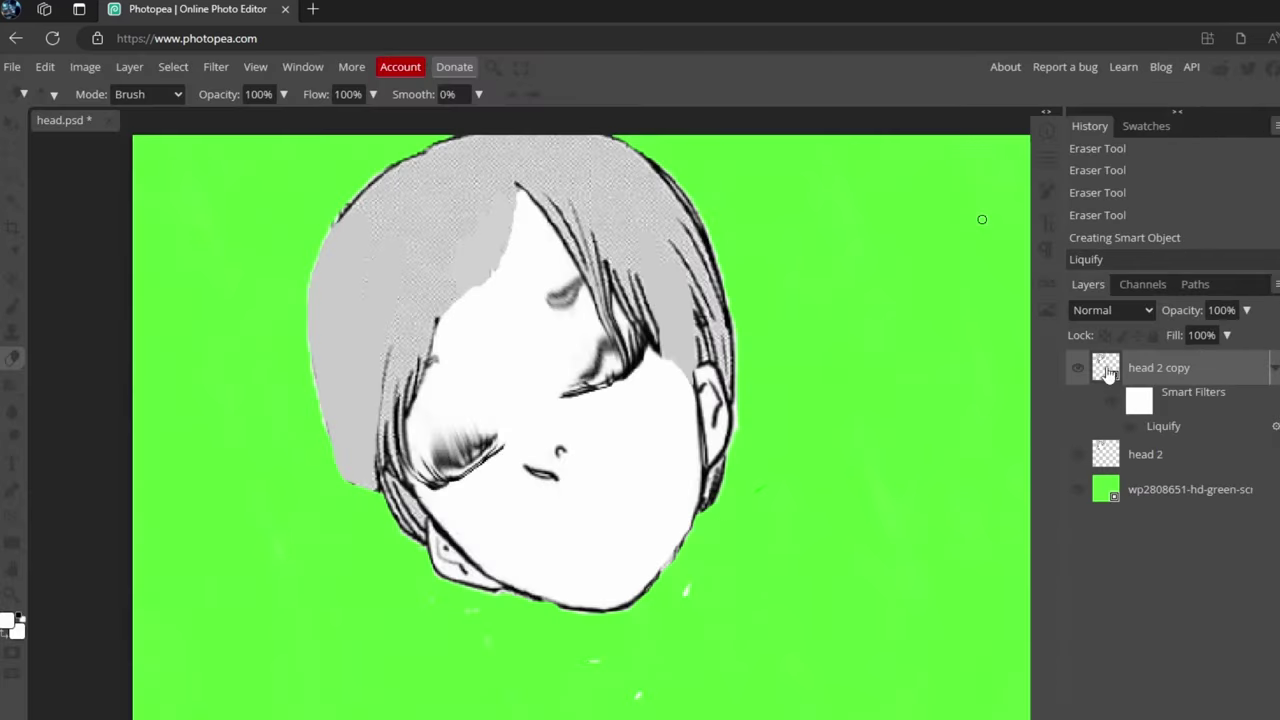
- Test the head copy's fill, restore 100%, and export a PNG frame
{"action": "left_click", "coordinate": [1226, 336]}
{"action": "mouse_move", "coordinate": [1224, 363]}
{"action": "left_mouse_down"}
{"action": "mouse_move", "coordinate": [1182, 368]}
{"action": "mouse_move", "coordinate": [1231, 369]}
{"action": "left_mouse_up"}
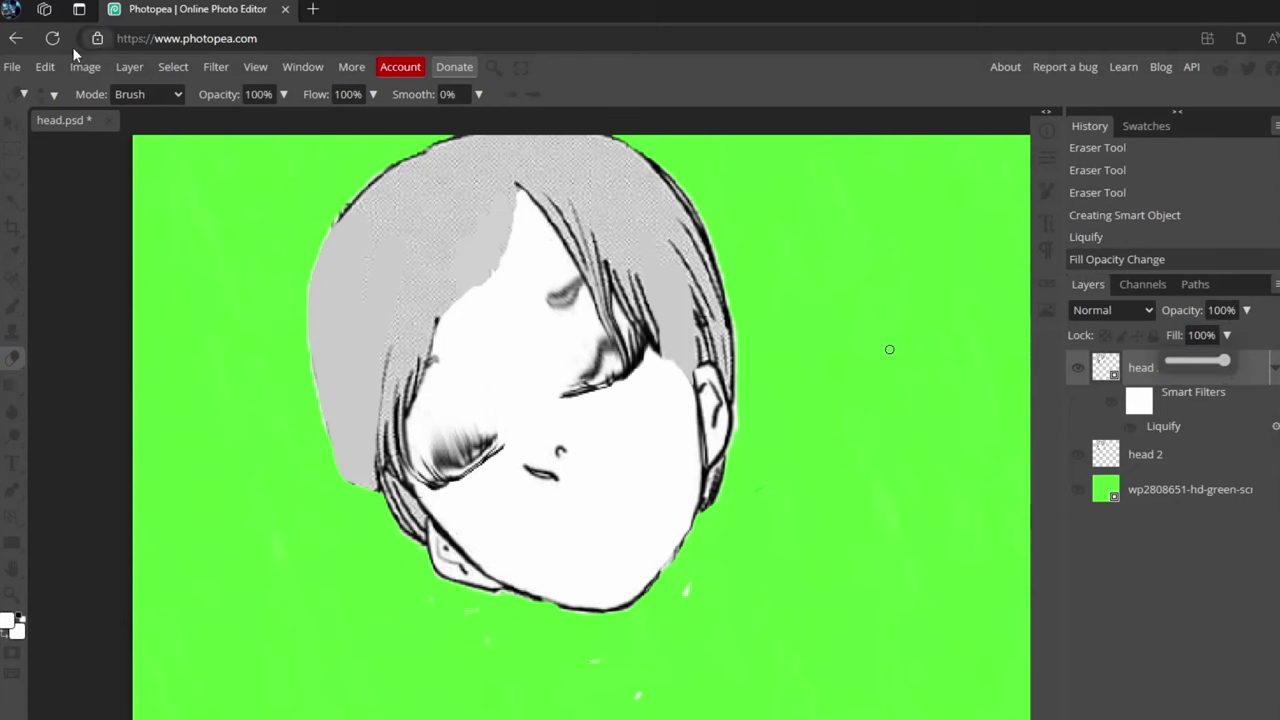
{"action": "left_click", "coordinate": [12, 66]}
{"action": "mouse_move", "coordinate": [79, 317]}
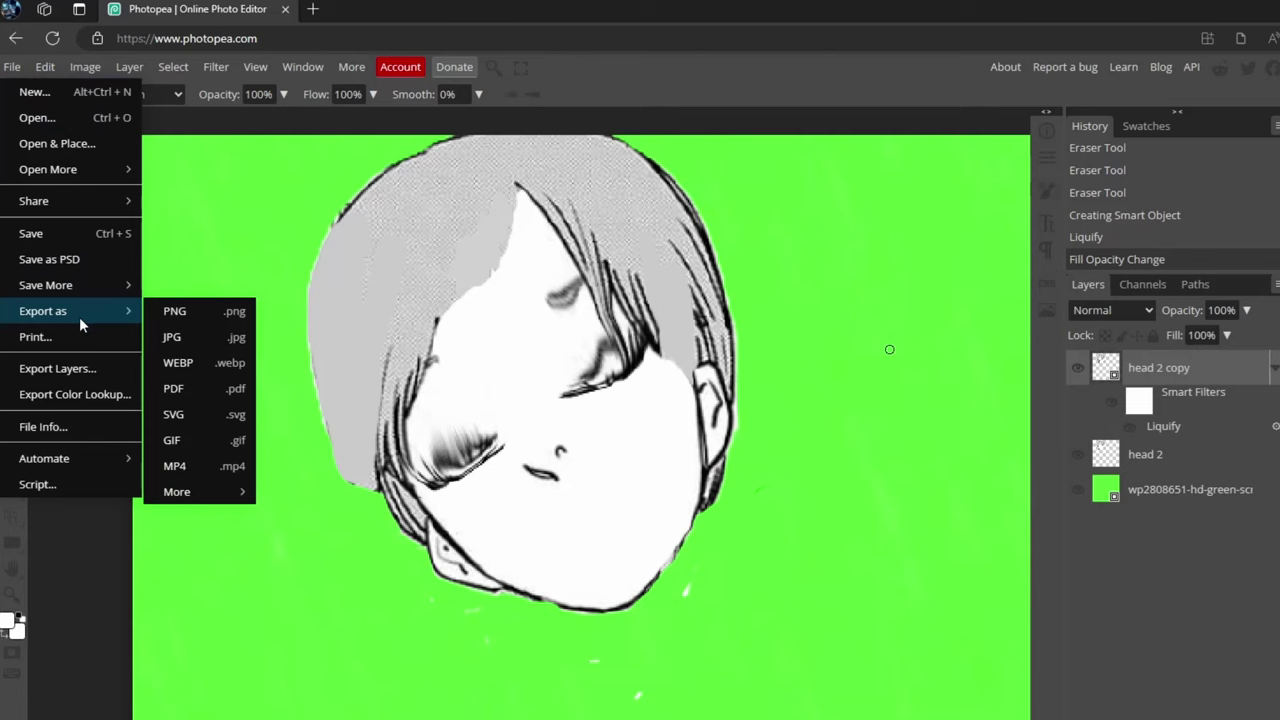
{"action": "left_click", "coordinate": [171, 309]}
{"action": "double_click", "coordinate": [601, 244]}
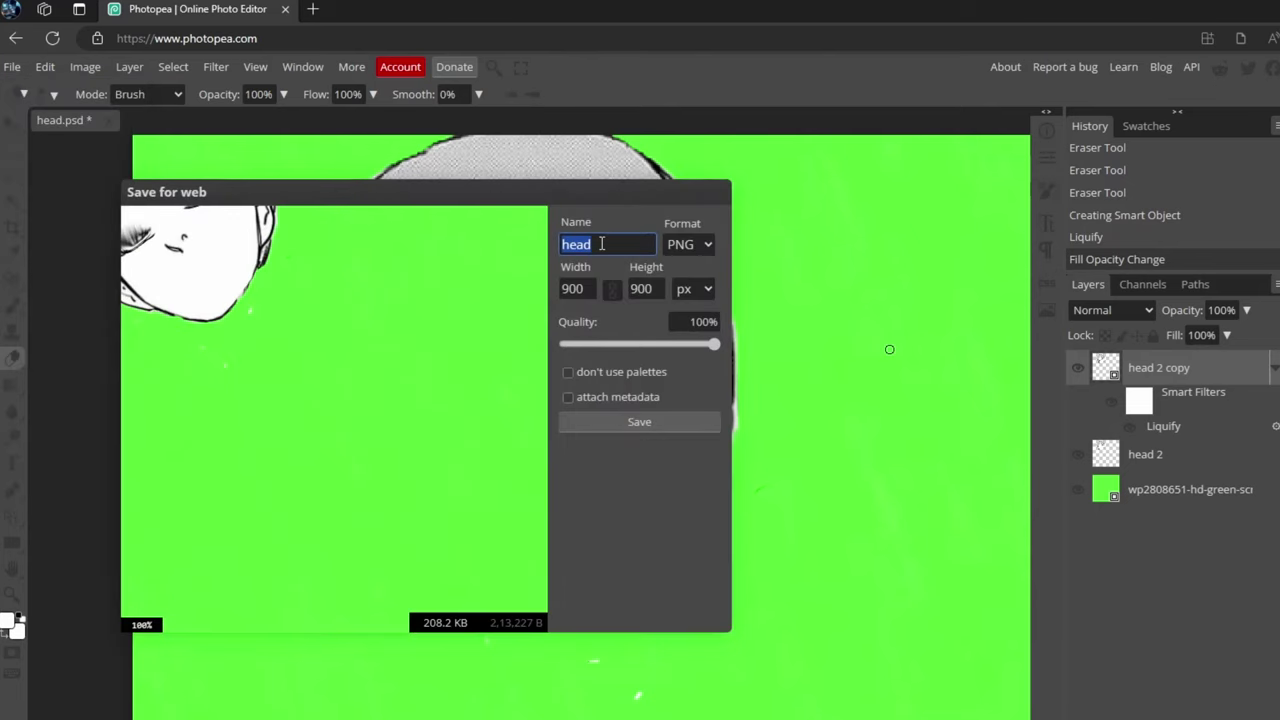
{"action": "left_click", "coordinate": [639, 421]}
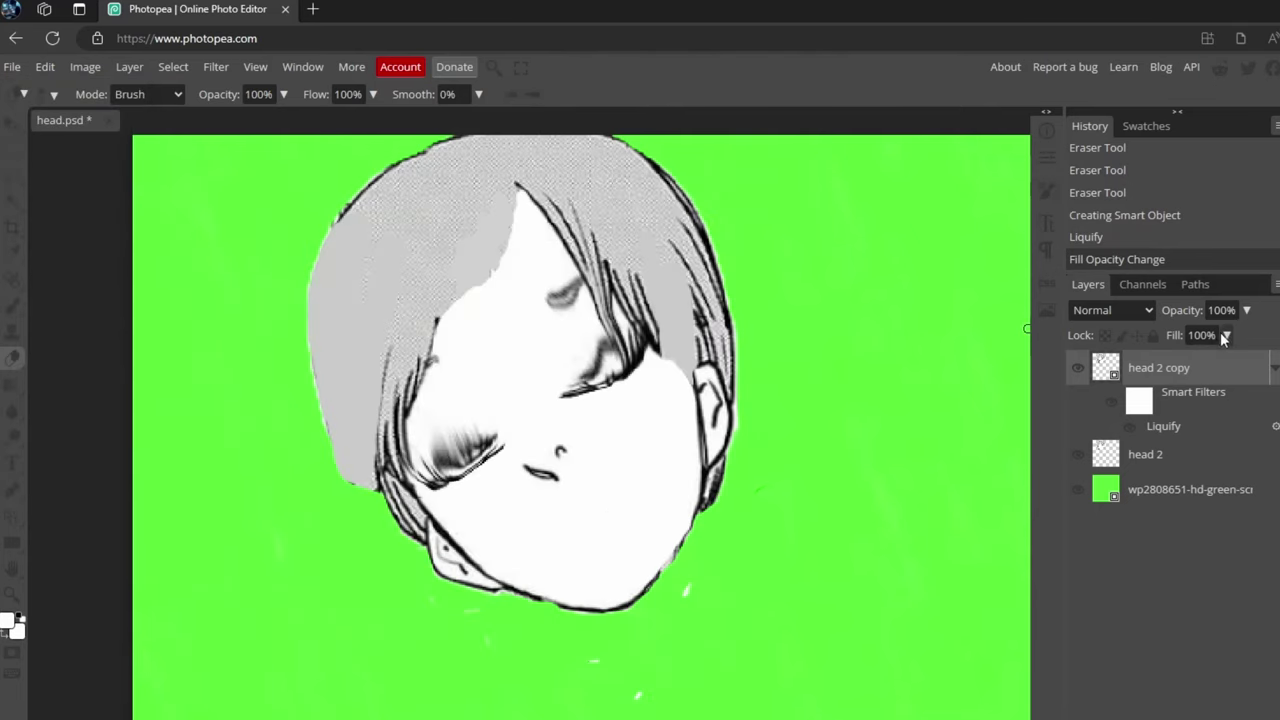
- Lower the fill to 90% and export eye blink 2 and mouth opening 2 PNGs
{"action": "left_click_drag", "start_coordinate": [1224, 340], "coordinate": [1219, 360]}
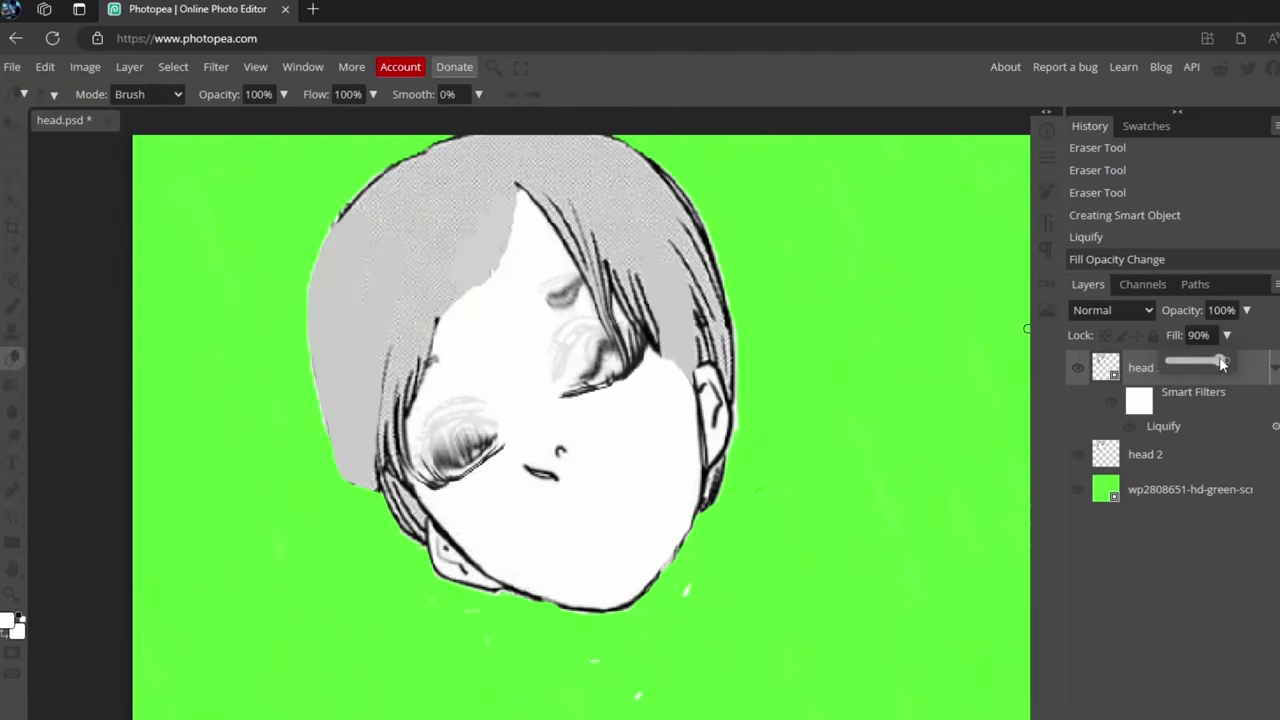
{"action": "left_click", "coordinate": [11, 67]}
{"action": "mouse_move", "coordinate": [36, 312]}
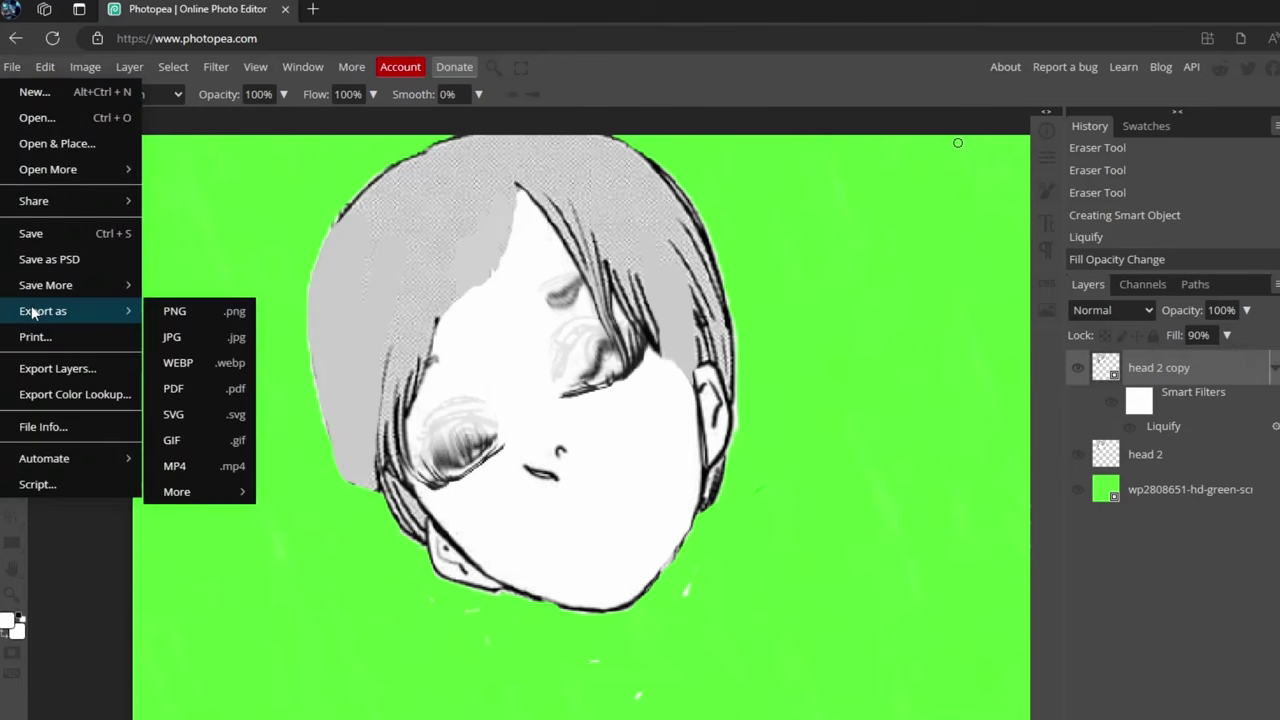
{"action": "left_click", "coordinate": [172, 312]}
{"action": "type", "text": "eye blink 2"}
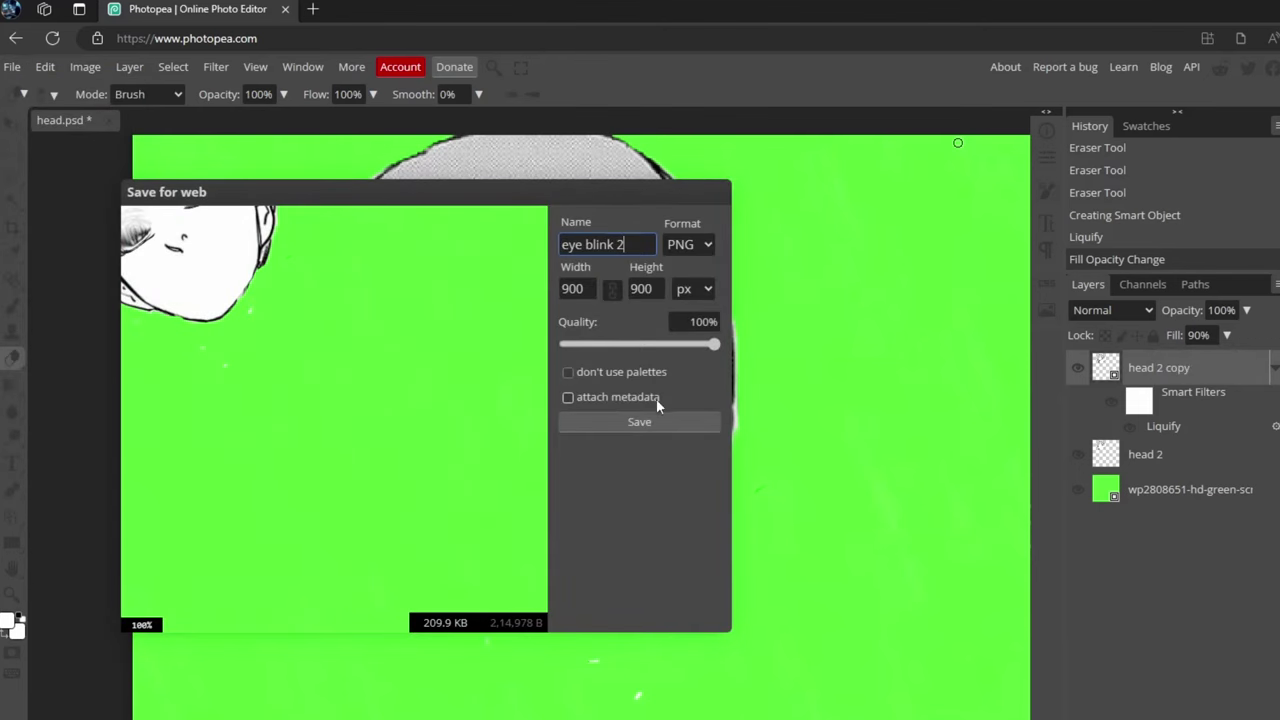
{"action": "left_click", "coordinate": [650, 421]}
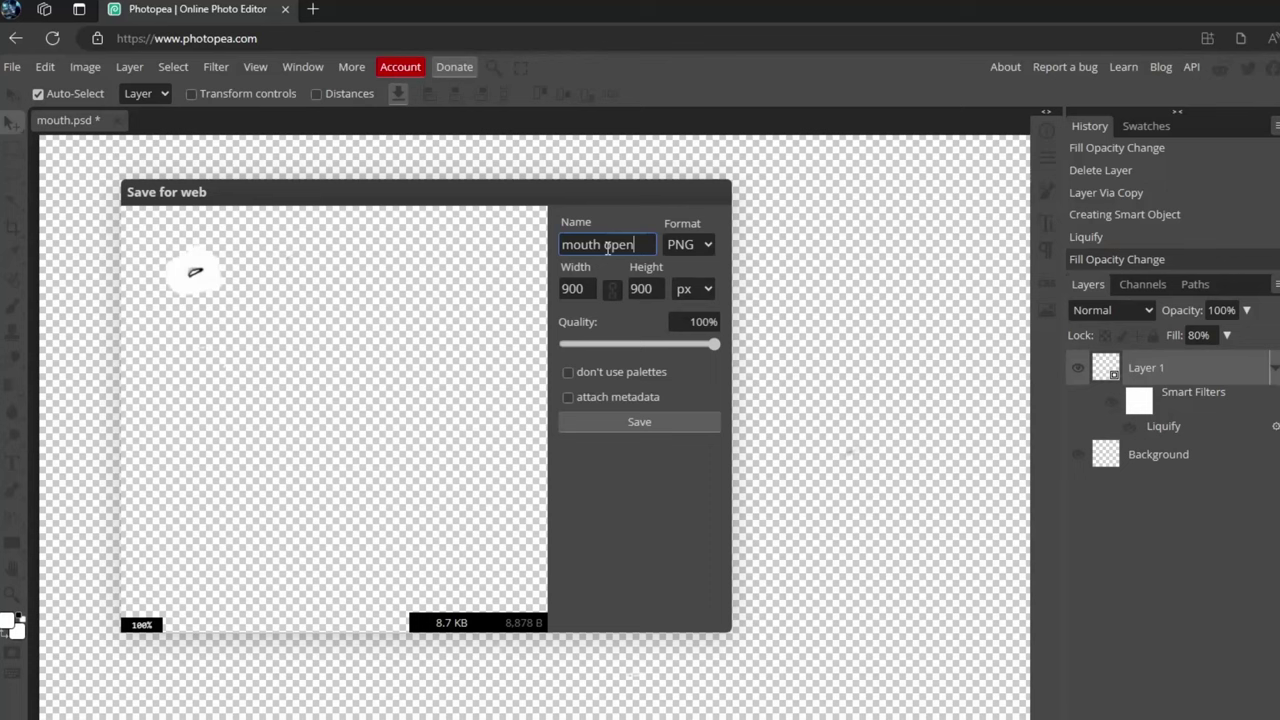
{"action": "type", "text": "g 2"}
{"action": "left_click", "coordinate": [713, 418]}
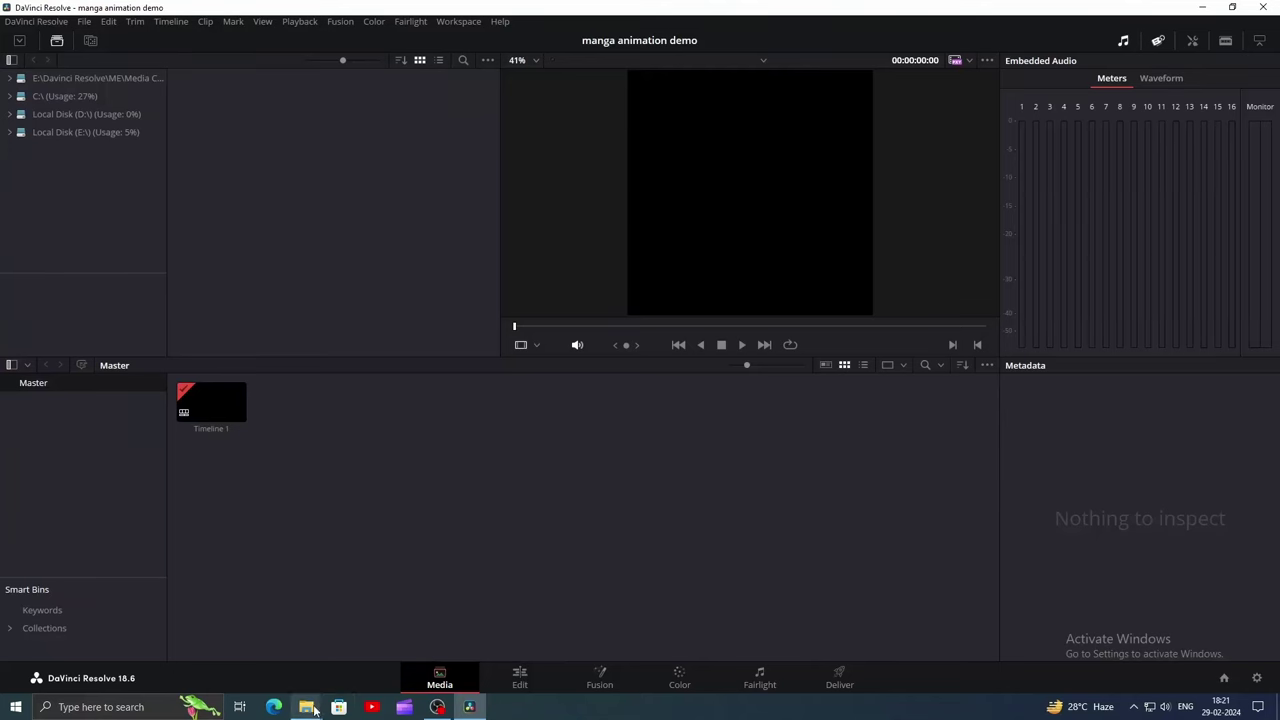
- Import eye blink 1–11 PNGs from Downloads and place eye blink 1.png at the timeline start
{"action": "mouse_move", "coordinate": [306, 706]}
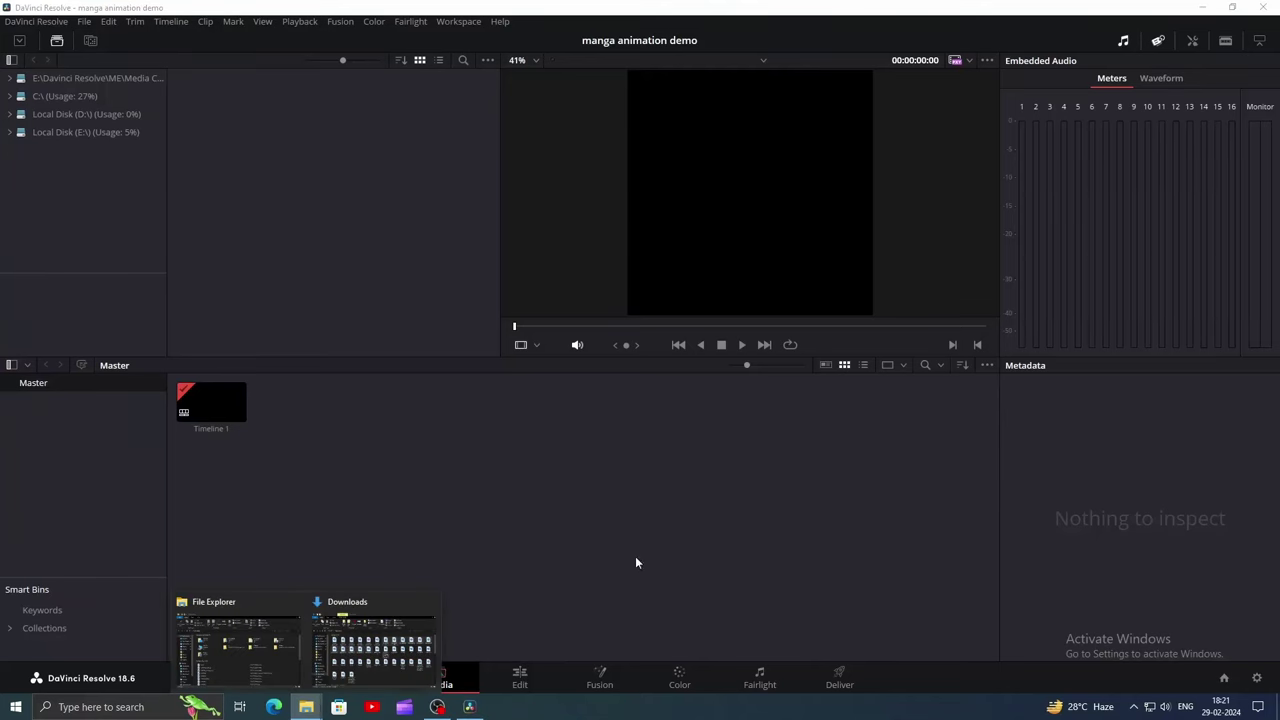
{"action": "left_click", "coordinate": [395, 681]}
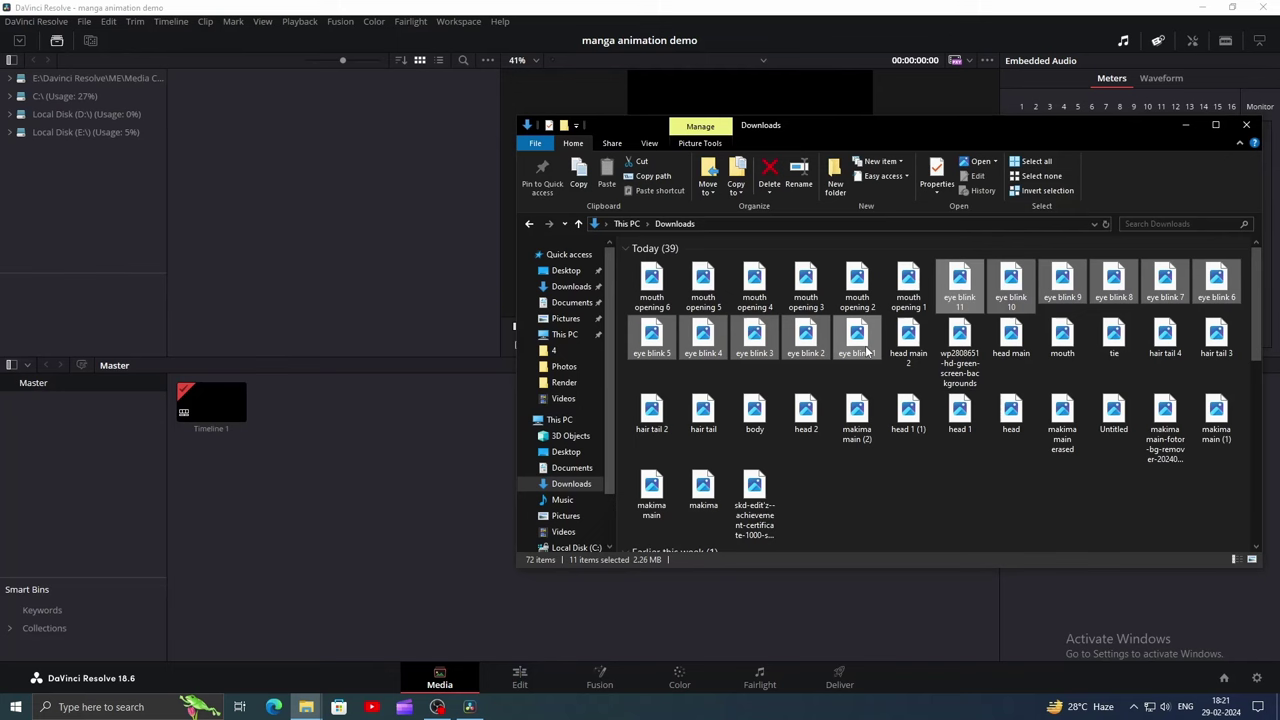
{"action": "left_click_drag", "start_coordinate": [857, 335], "coordinate": [420, 430]}
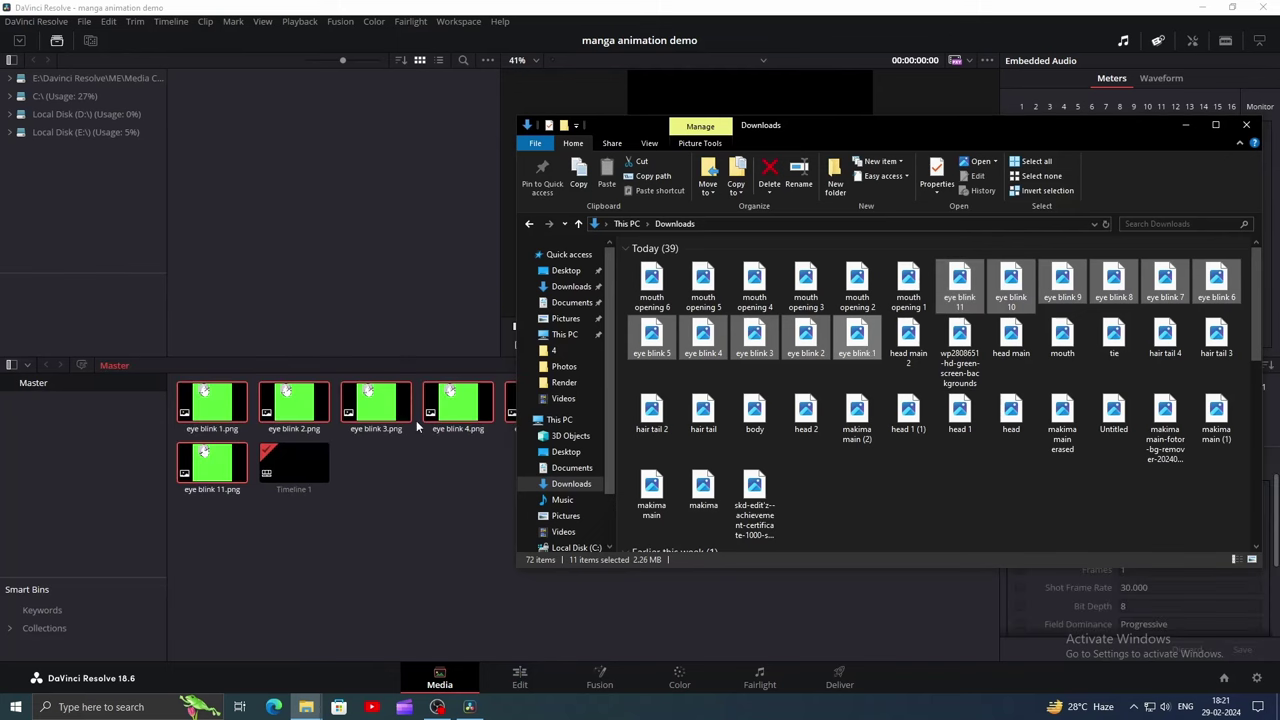
{"action": "left_click", "coordinate": [1246, 125]}
{"action": "left_click", "coordinate": [406, 513]}
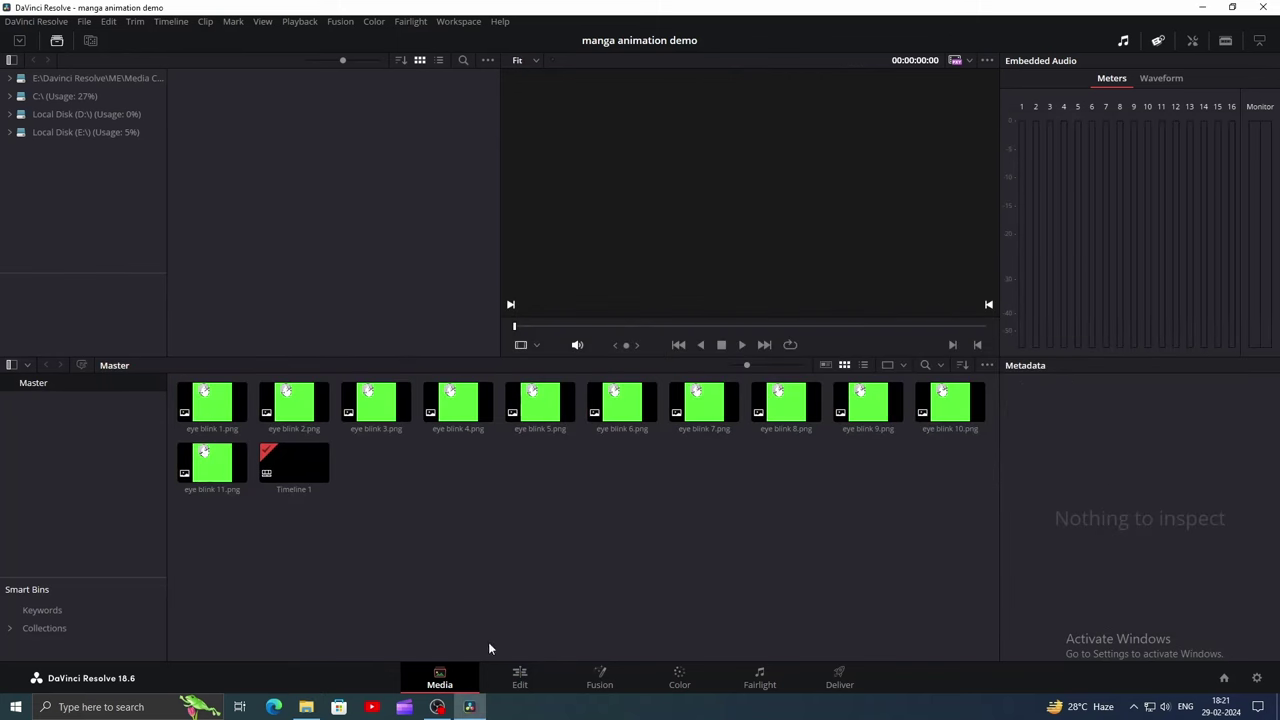
{"action": "left_click", "coordinate": [520, 680]}
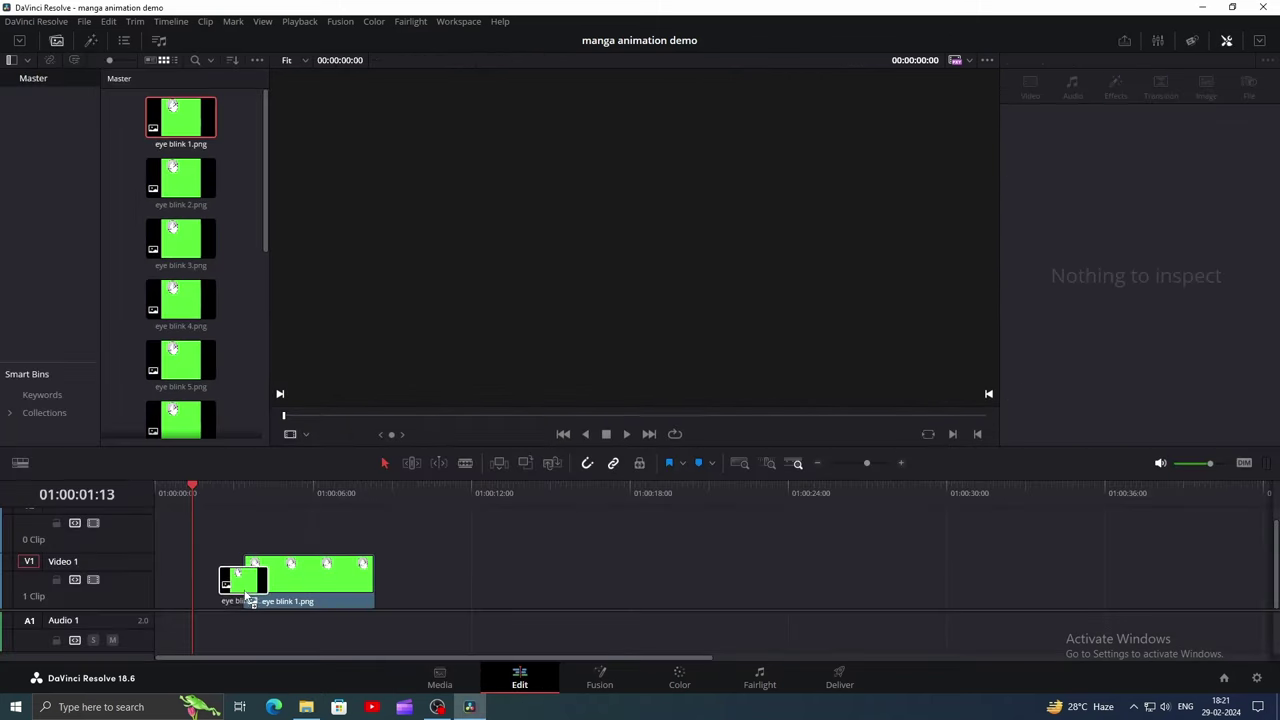
{"action": "left_click_drag", "start_coordinate": [247, 597], "coordinate": [165, 598]}
- Split the clip one frame after the start and delete the later part
{"action": "left_click_drag", "start_coordinate": [170, 492], "coordinate": [118, 497]}
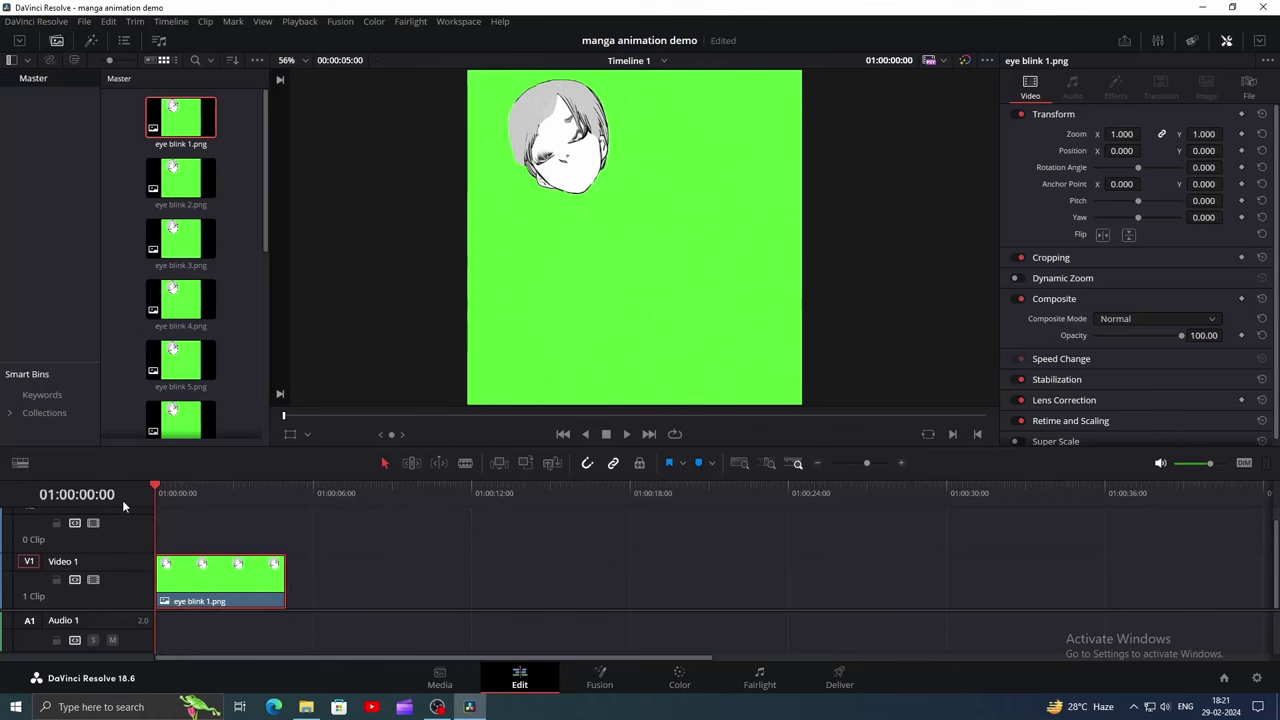
{"action": "key", "text": "Right"}
{"action": "key", "text": "ctrl+b"}
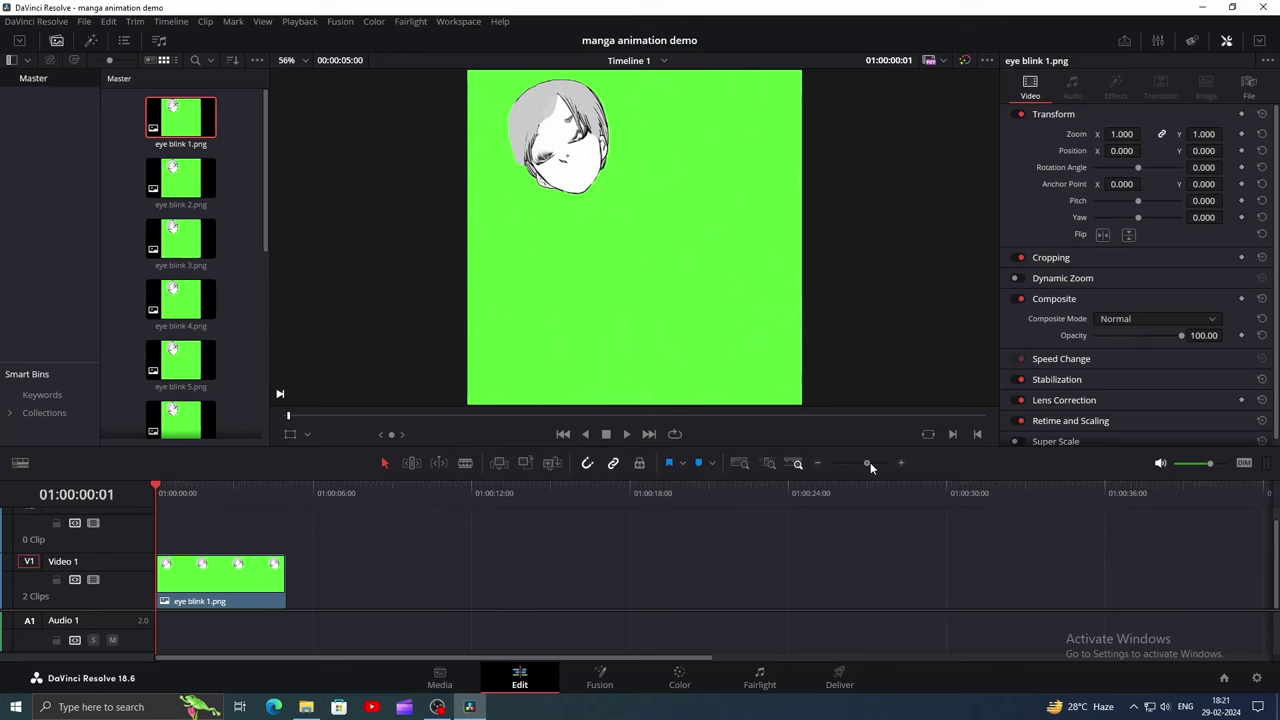
{"action": "left_click_drag", "start_coordinate": [868, 462], "coordinate": [877, 462]}
{"action": "left_click", "coordinate": [422, 588]}
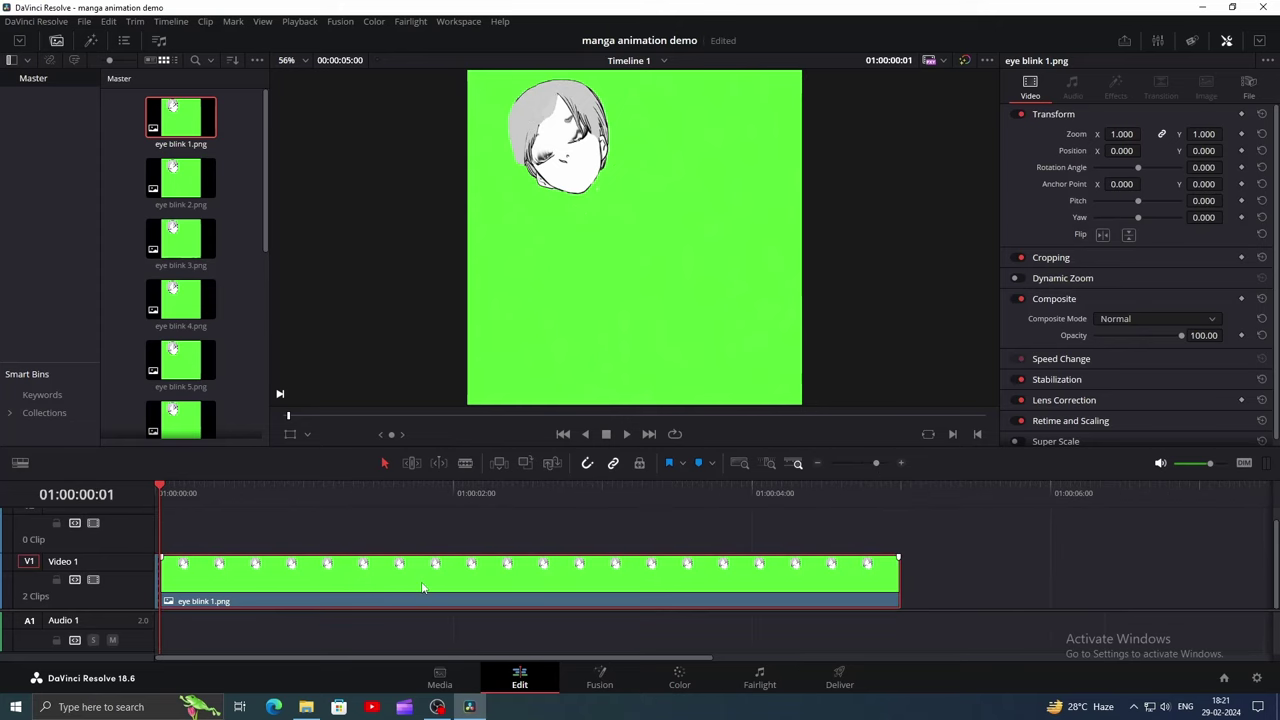
{"action": "key", "text": "Delete"}
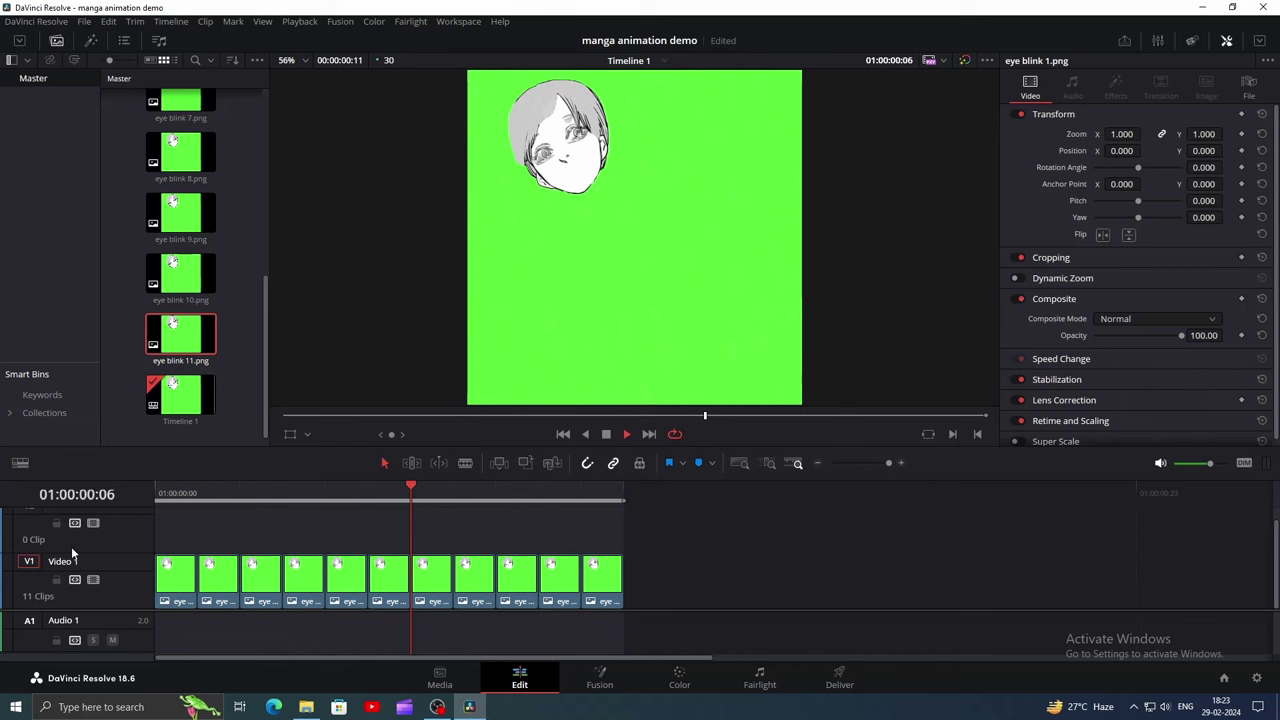
- Split the mouth opening 1.png clip during playback and key its later part in Fusion
{"action": "left_click", "coordinate": [322, 495]}
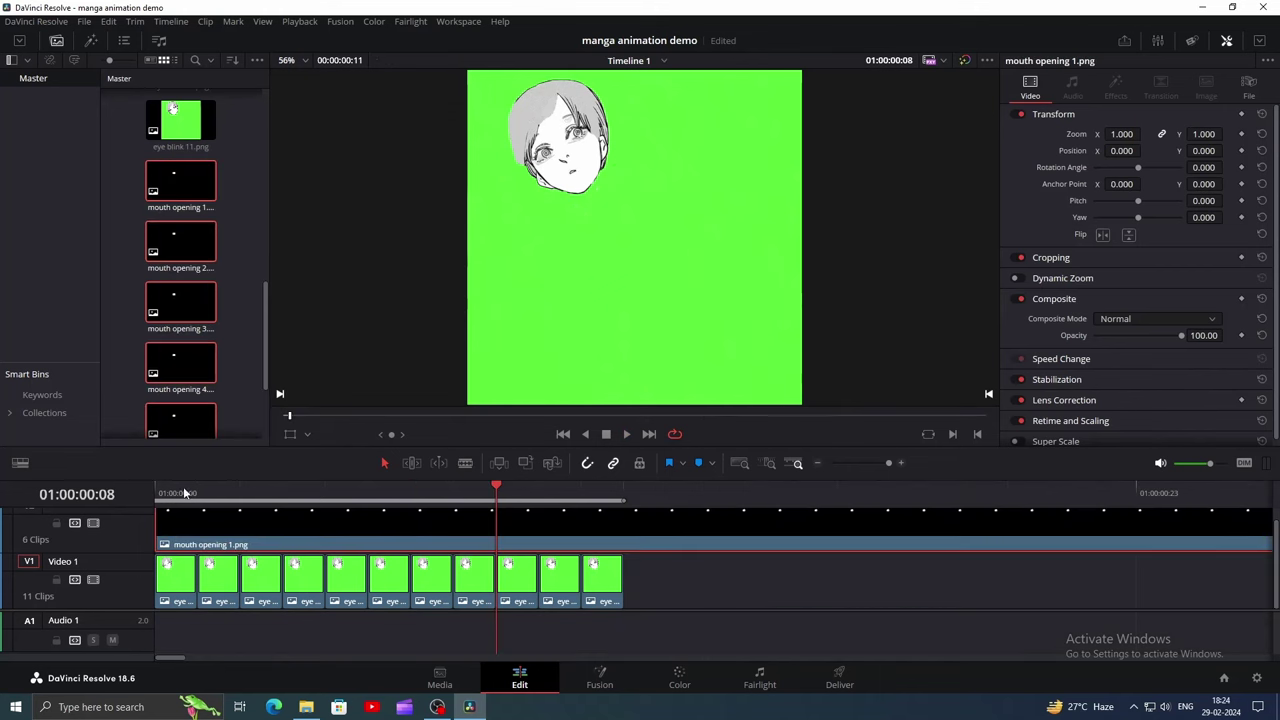
{"action": "left_click", "coordinate": [163, 496]}
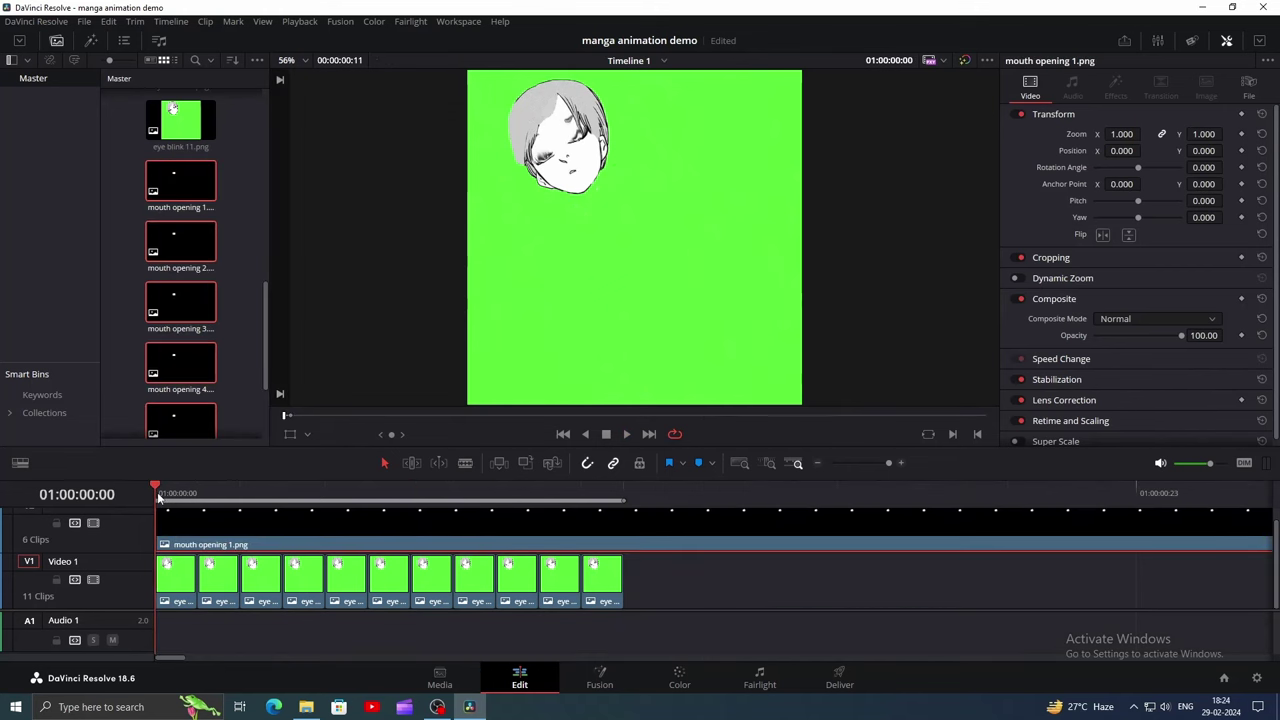
{"action": "key", "text": "space"}
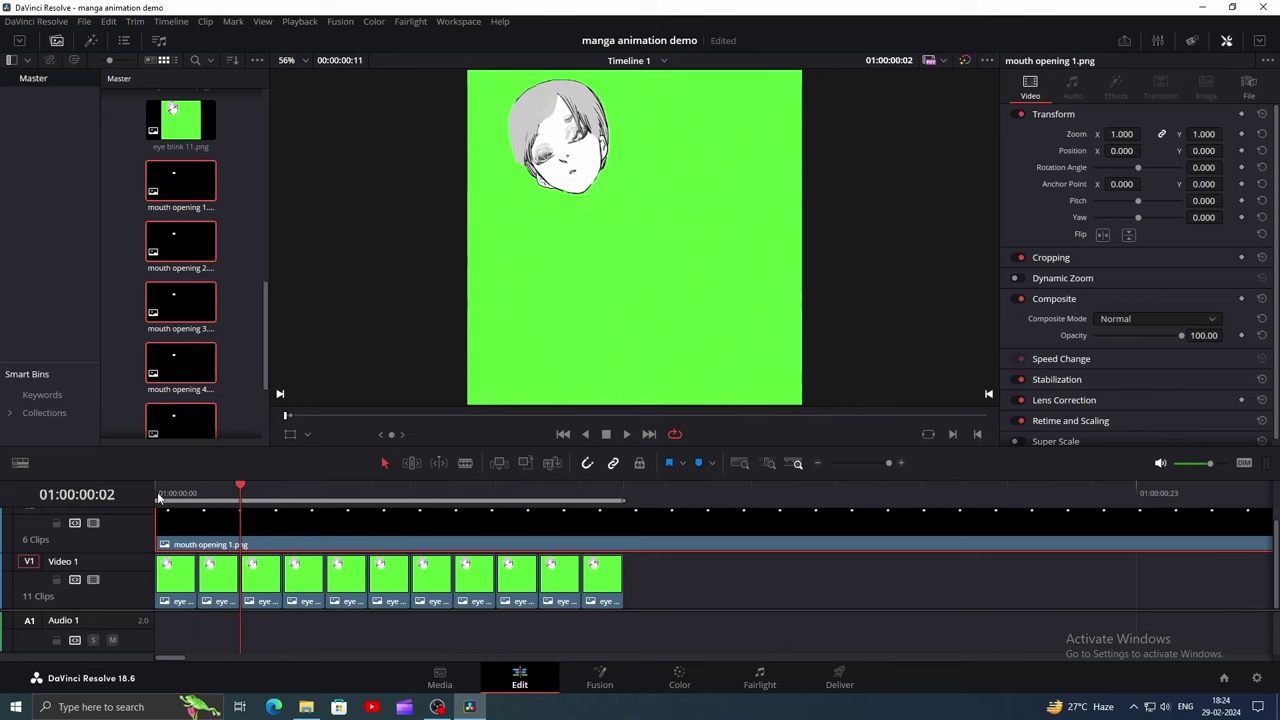
{"action": "key", "text": "ctrl+b"}
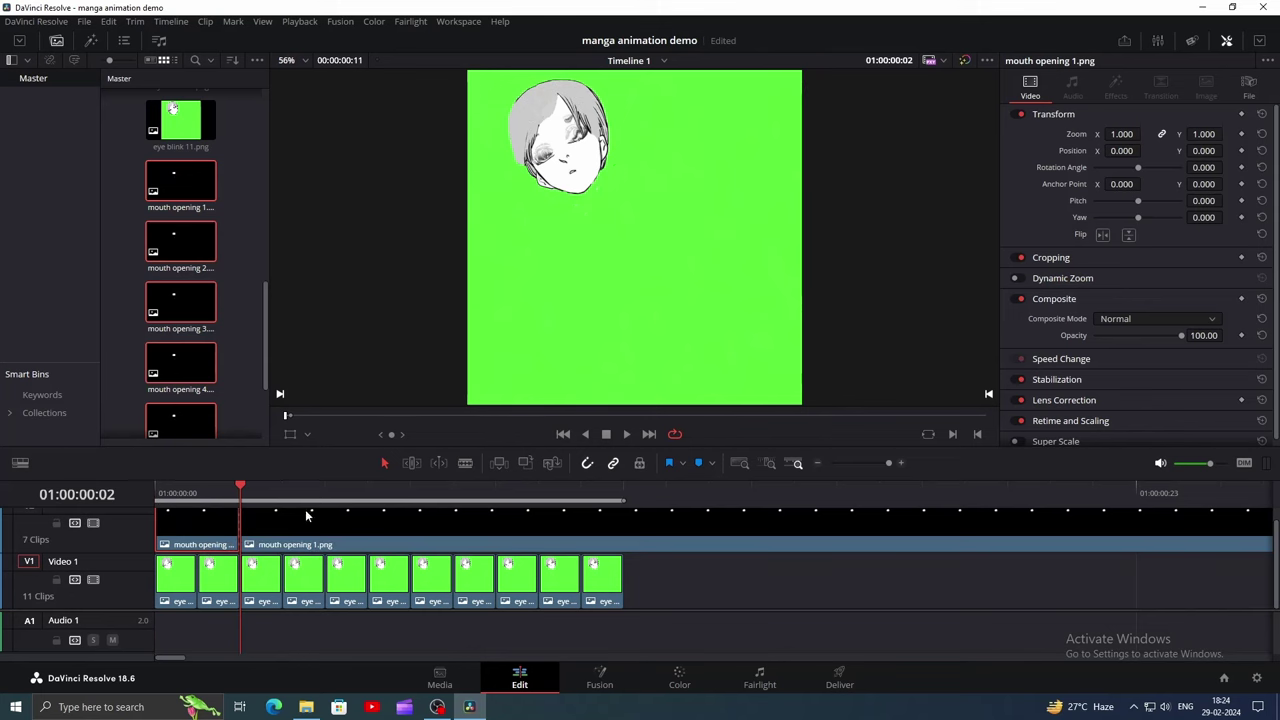
{"action": "left_click", "coordinate": [313, 540]}
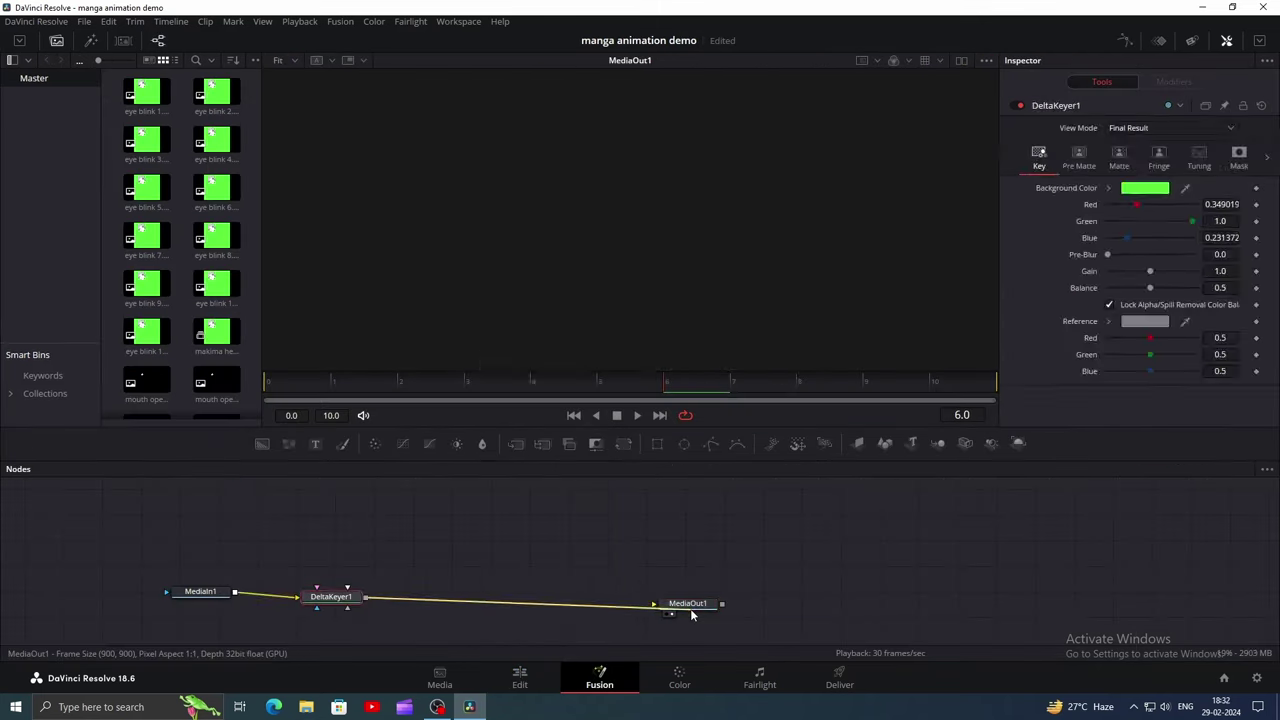
{"action": "left_click", "coordinate": [688, 604]}
{"action": "left_click_drag", "start_coordinate": [316, 602], "coordinate": [424, 594]}
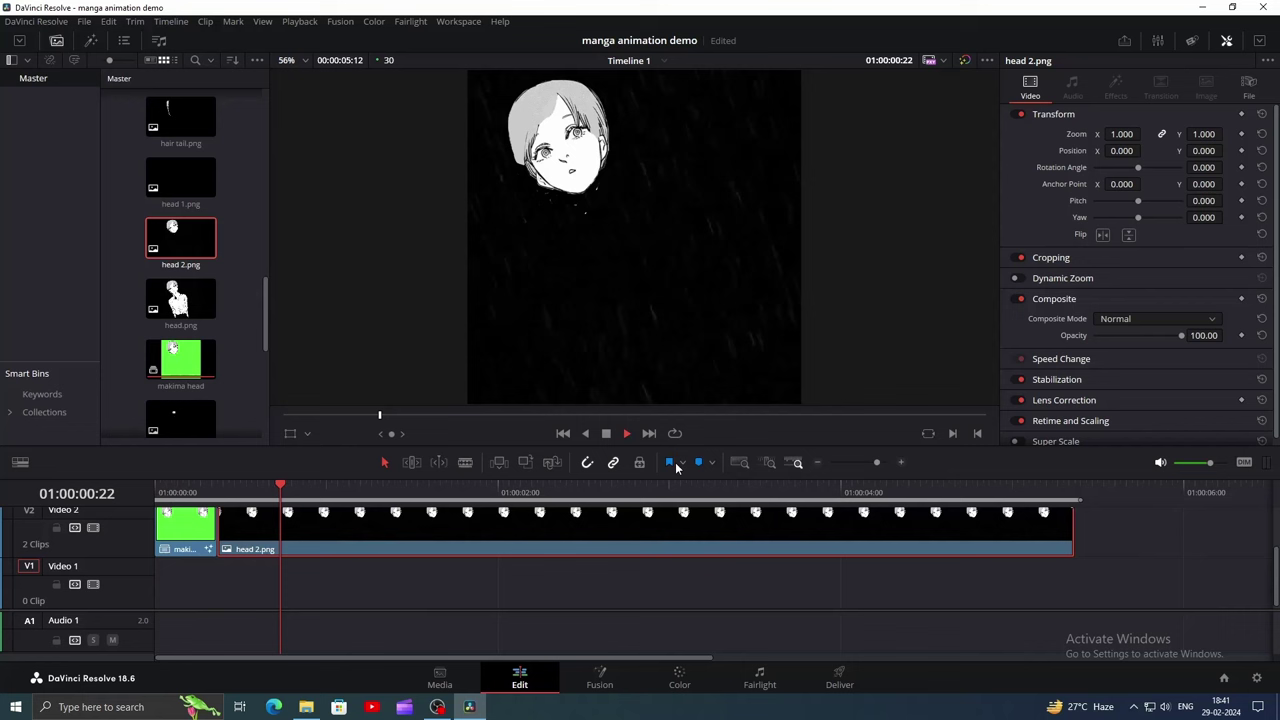
- Play the timeline from the start to preview the head animation
{"action": "key", "text": "space"}
{"action": "key", "text": "space"}
{"action": "left_click", "coordinate": [287, 490]}
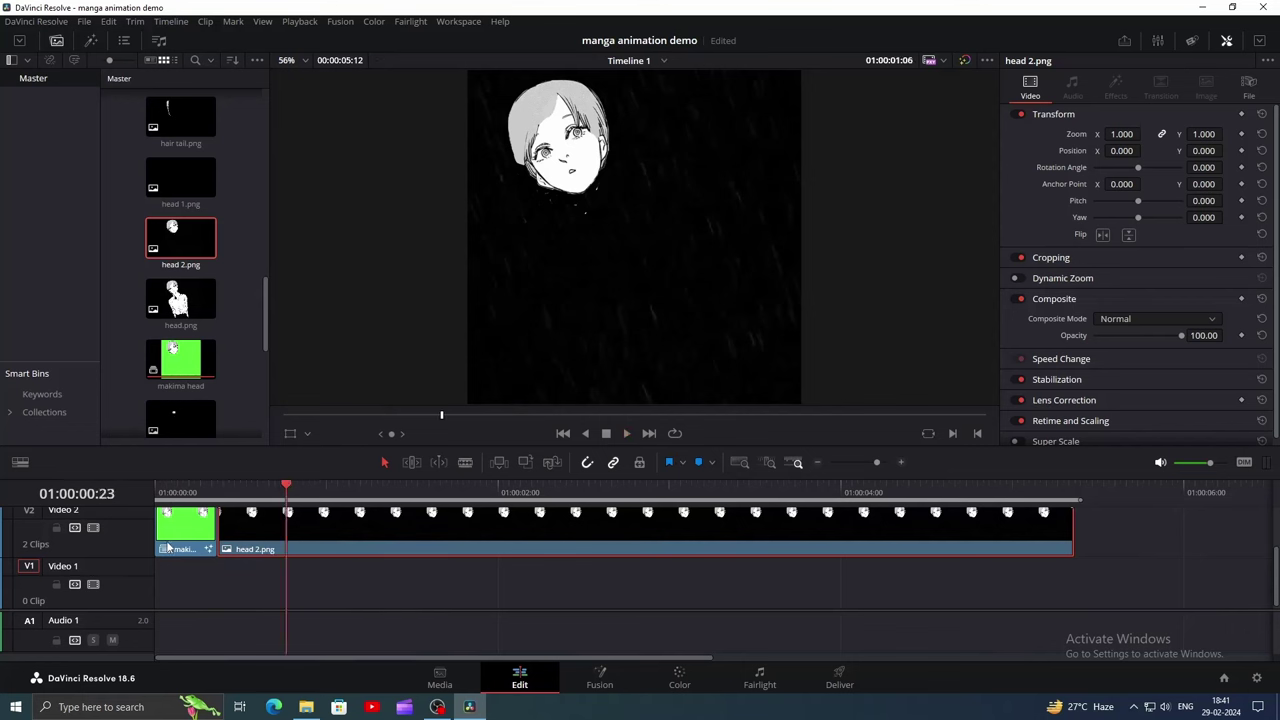
{"action": "key", "text": "Home"}
{"action": "key", "text": "space"}
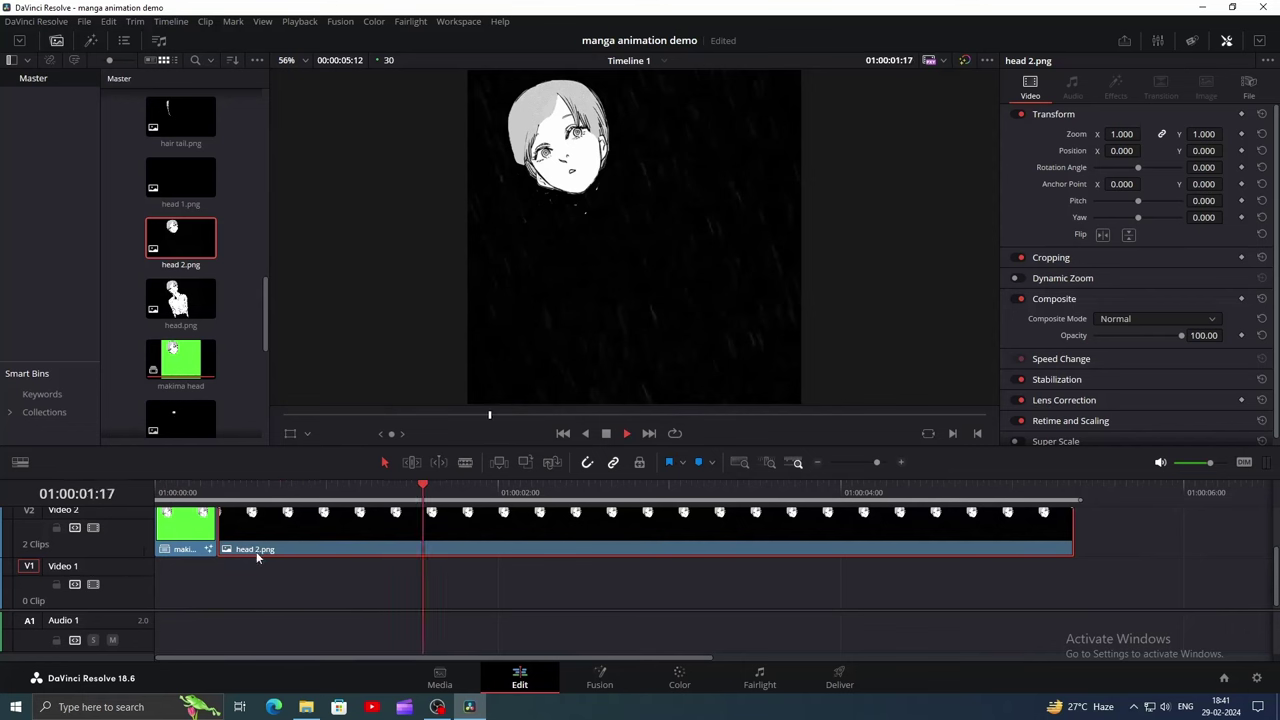
{"action": "key", "text": "space"}
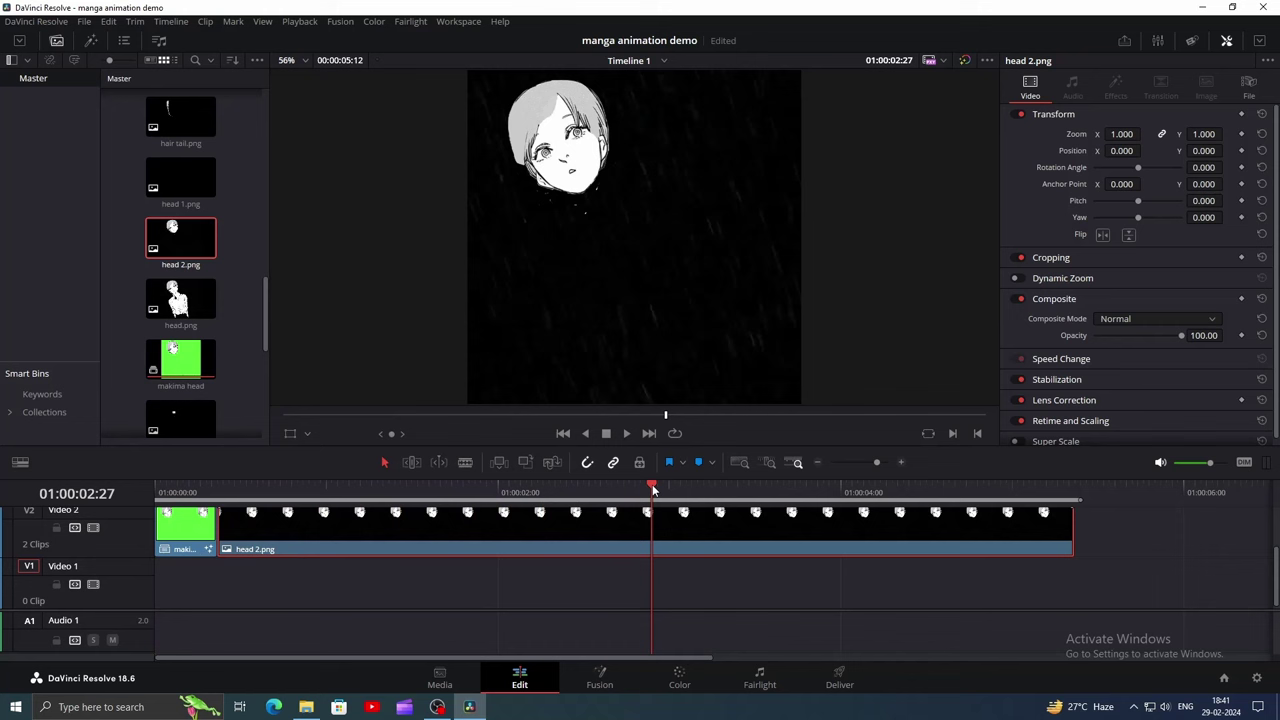
{"action": "key", "text": "Home"}
{"action": "key", "text": "space"}
{"action": "key", "text": "space"}
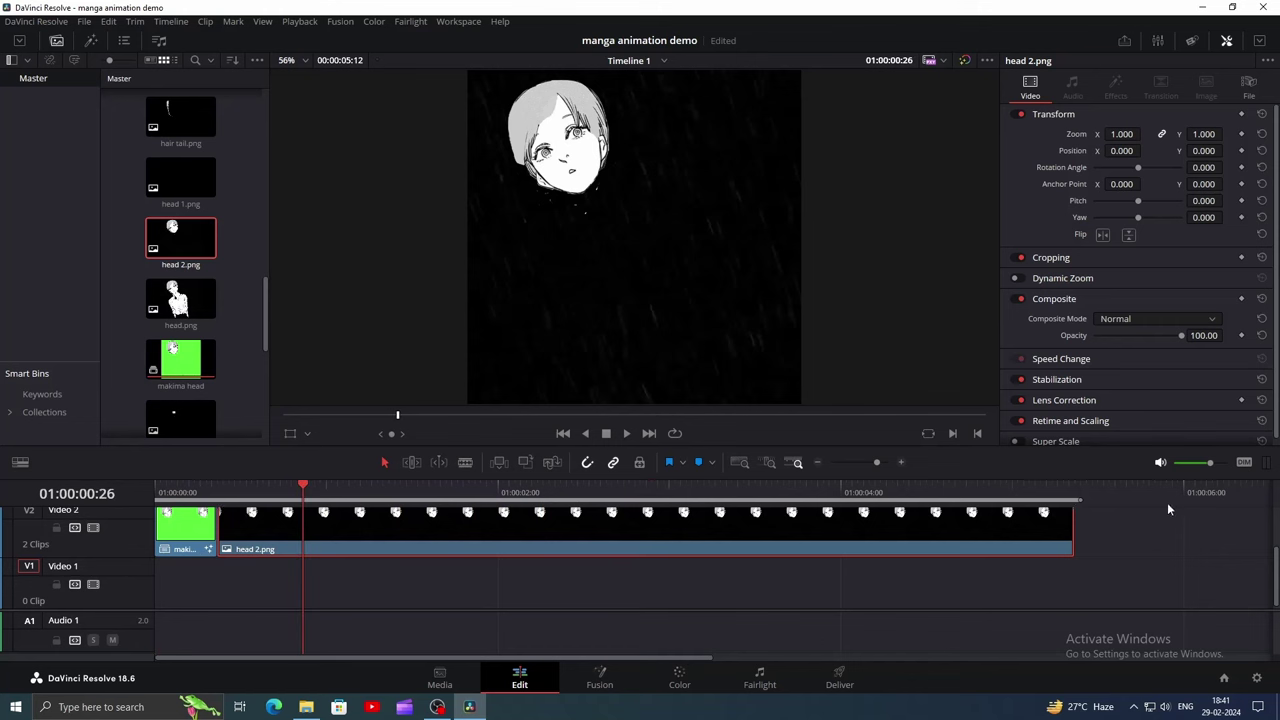
- Merge the green head clip and head 2.png into compound clip 'makima 2'
{"action": "left_click_drag", "start_coordinate": [1154, 524], "coordinate": [166, 578]}
{"action": "right_click", "coordinate": [275, 540]}
{"action": "left_click", "coordinate": [360, 155]}
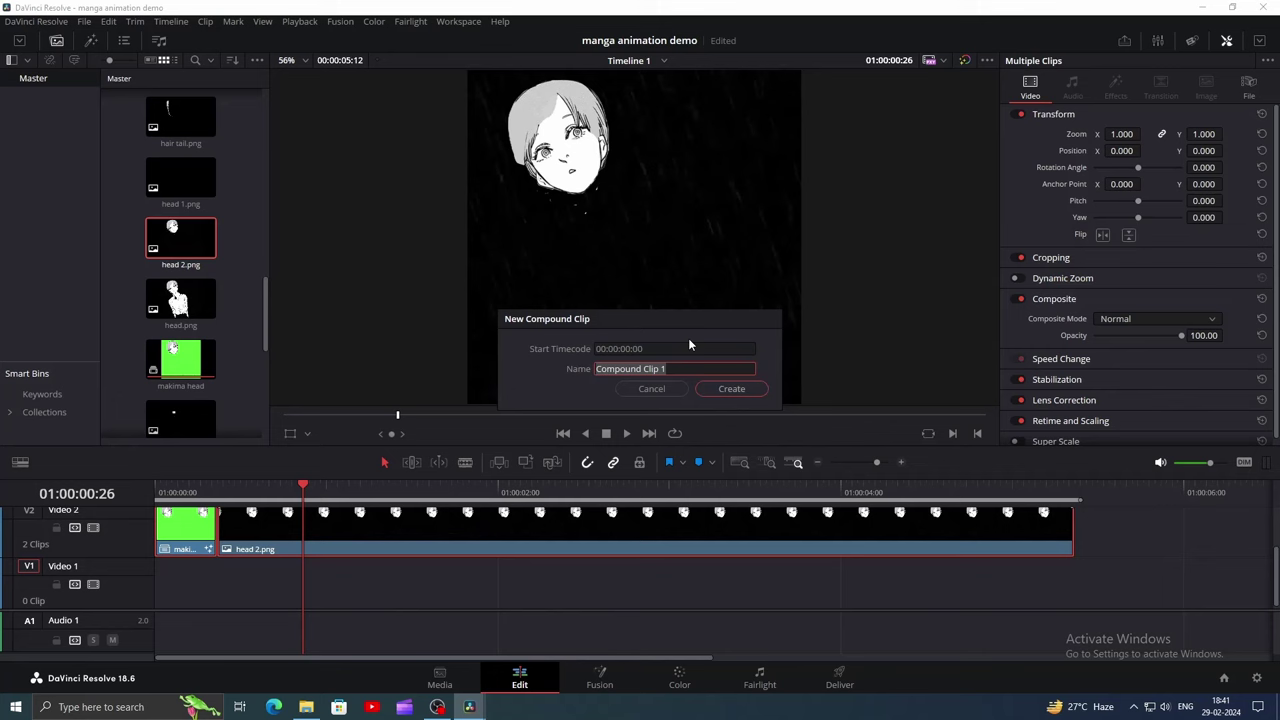
{"action": "type", "text": "makima 2"}
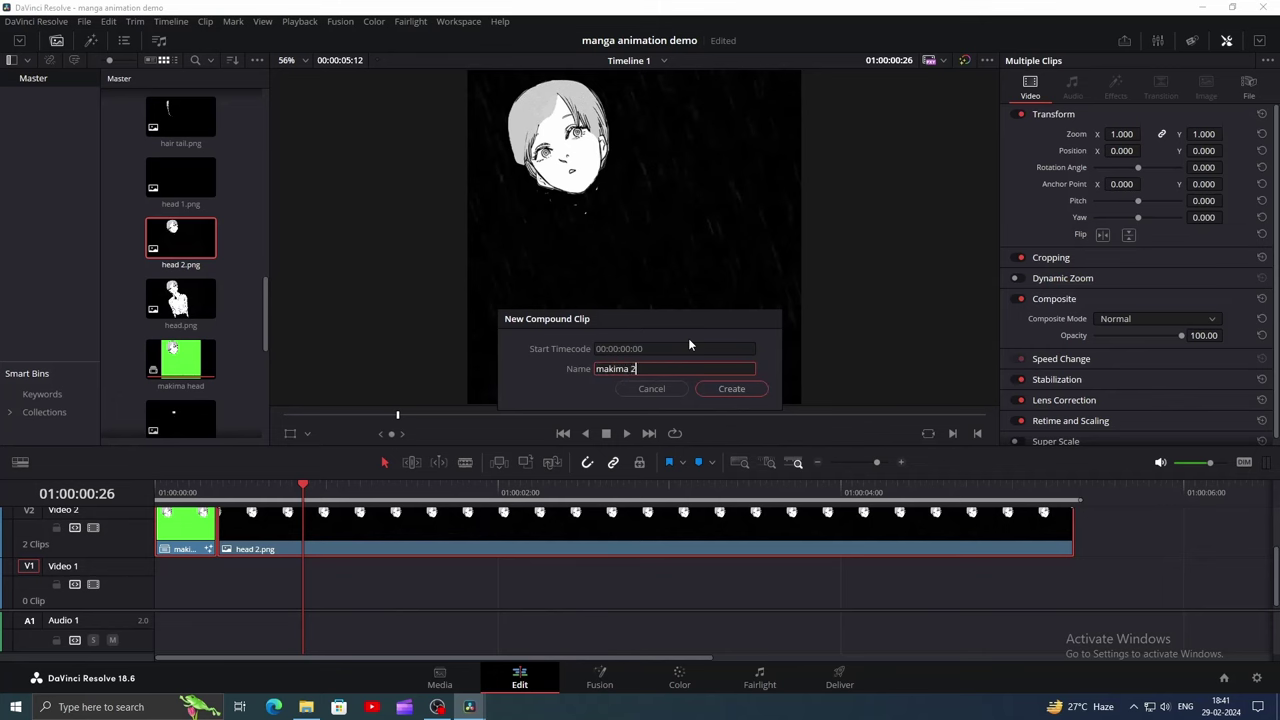
{"action": "key", "text": "Return"}
- Open makima 2 in Fusion and start a tool search, clearing the stray ';lu' text
{"action": "key", "text": "shift+5"}
{"action": "key", "text": "shift+space"}
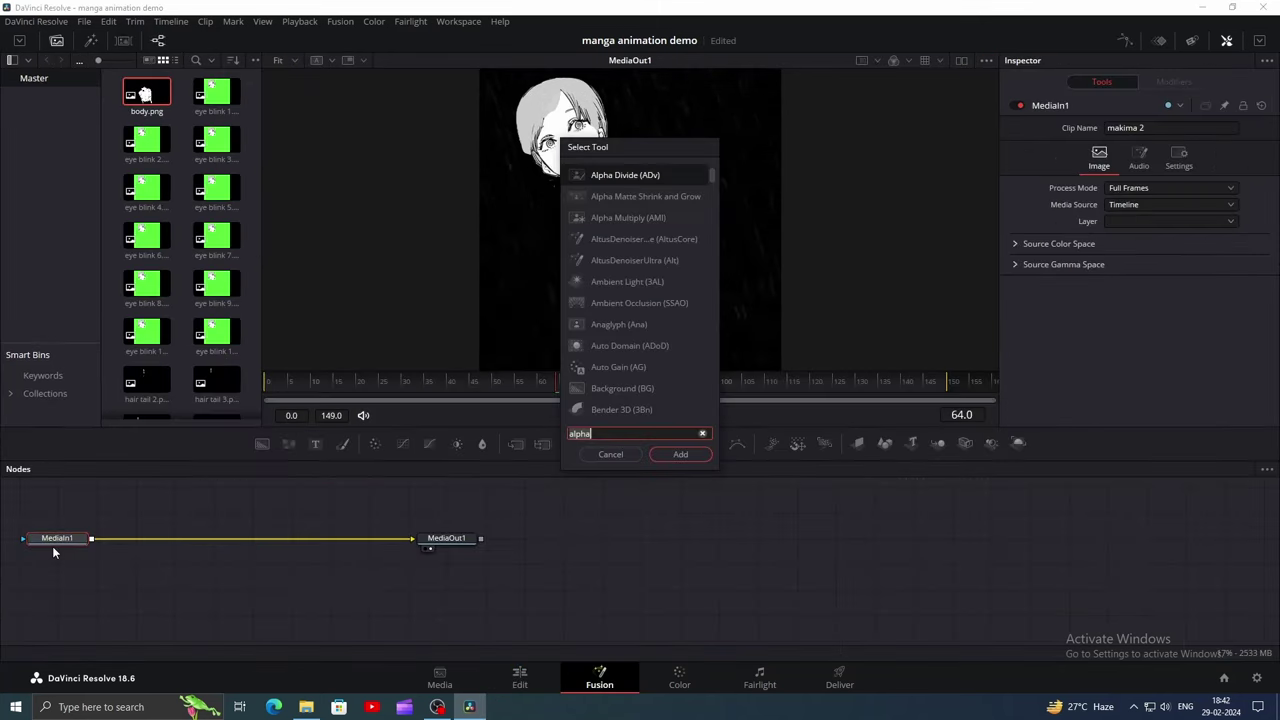
{"action": "type", "text": ";lu"}
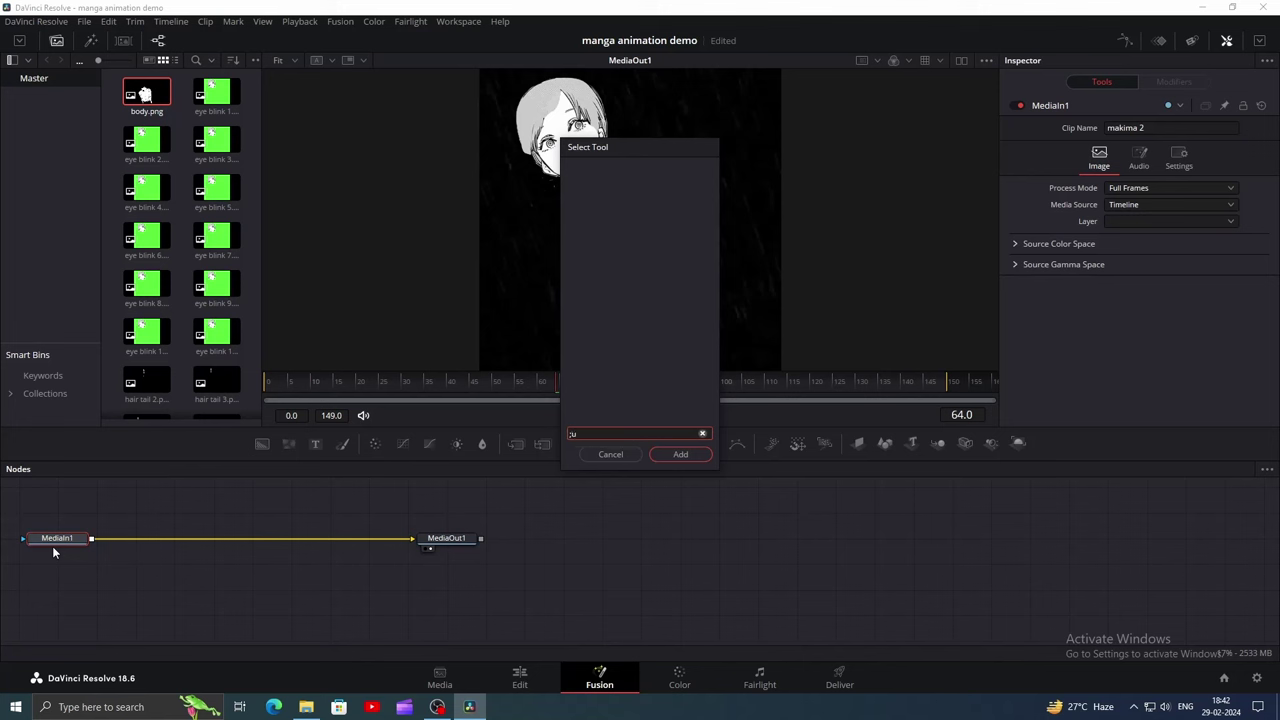
{"action": "key", "text": "BackSpace"}
{"action": "key", "text": "BackSpace"}
{"action": "key", "text": "BackSpace"}
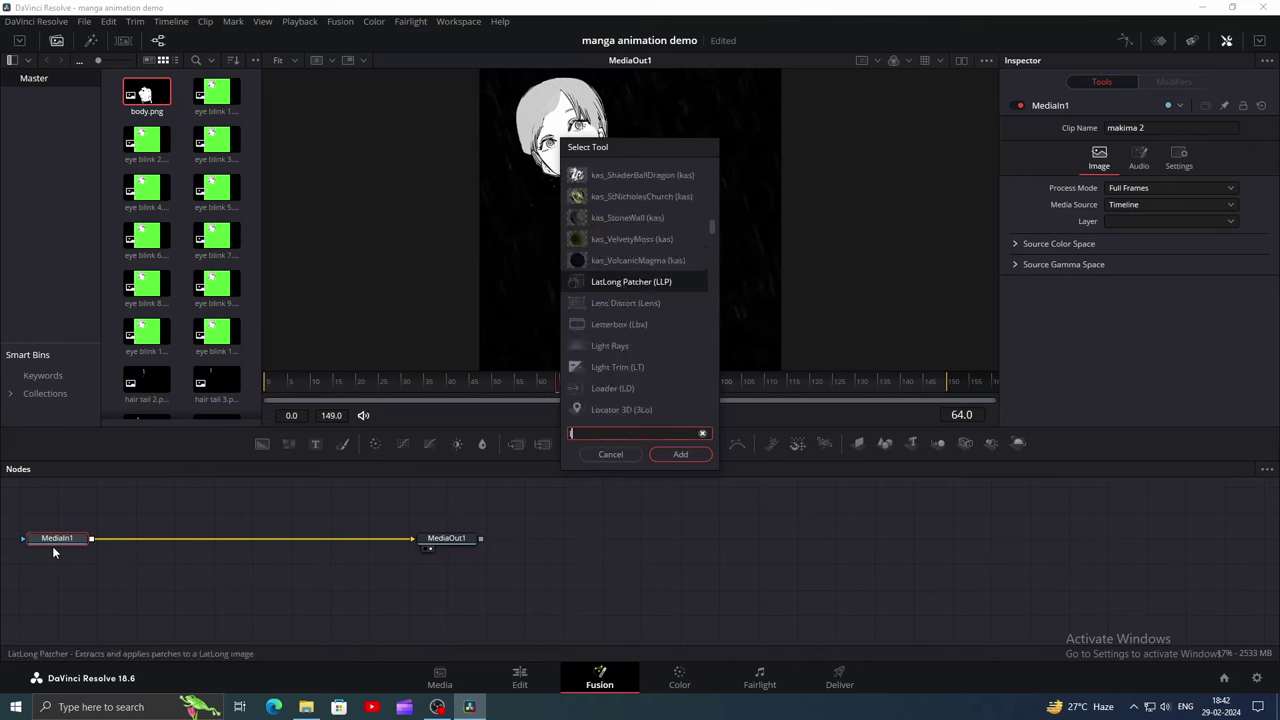
- Add a Luma Keyer to makima 2, re-enable the V1 body track, and select both clips
{"action": "type", "text": "luma"}
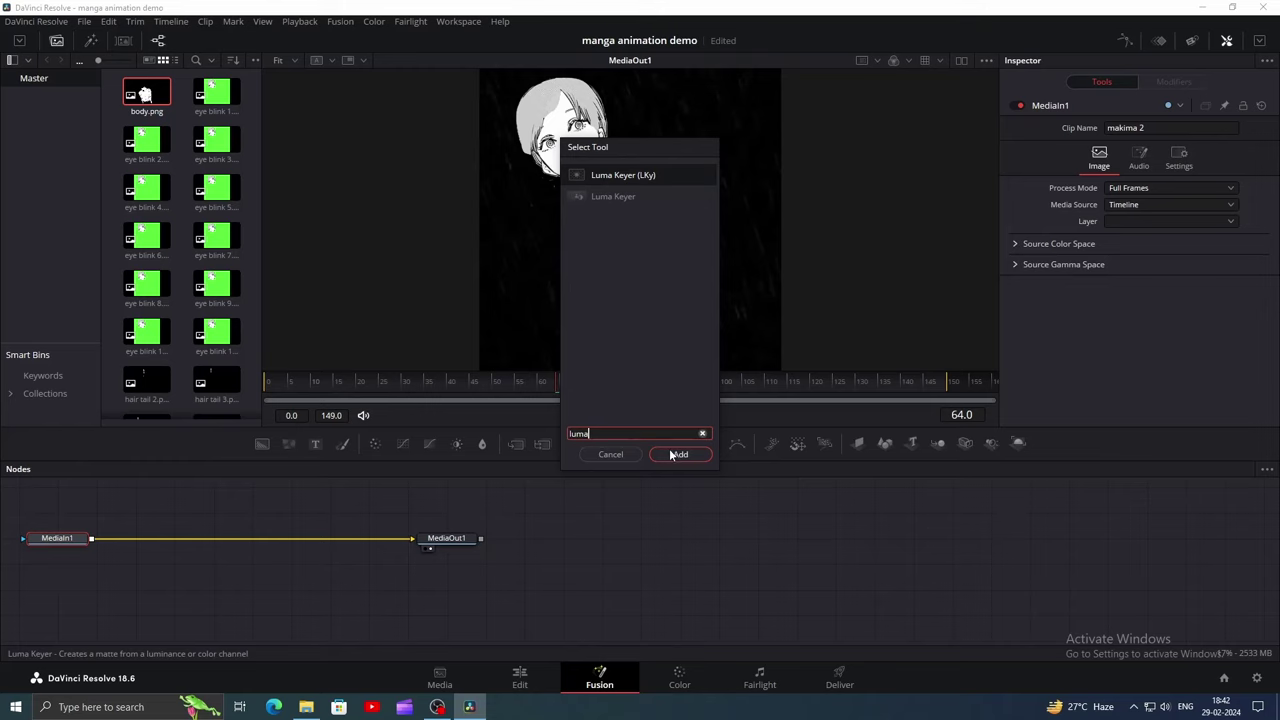
{"action": "left_click", "coordinate": [676, 454]}
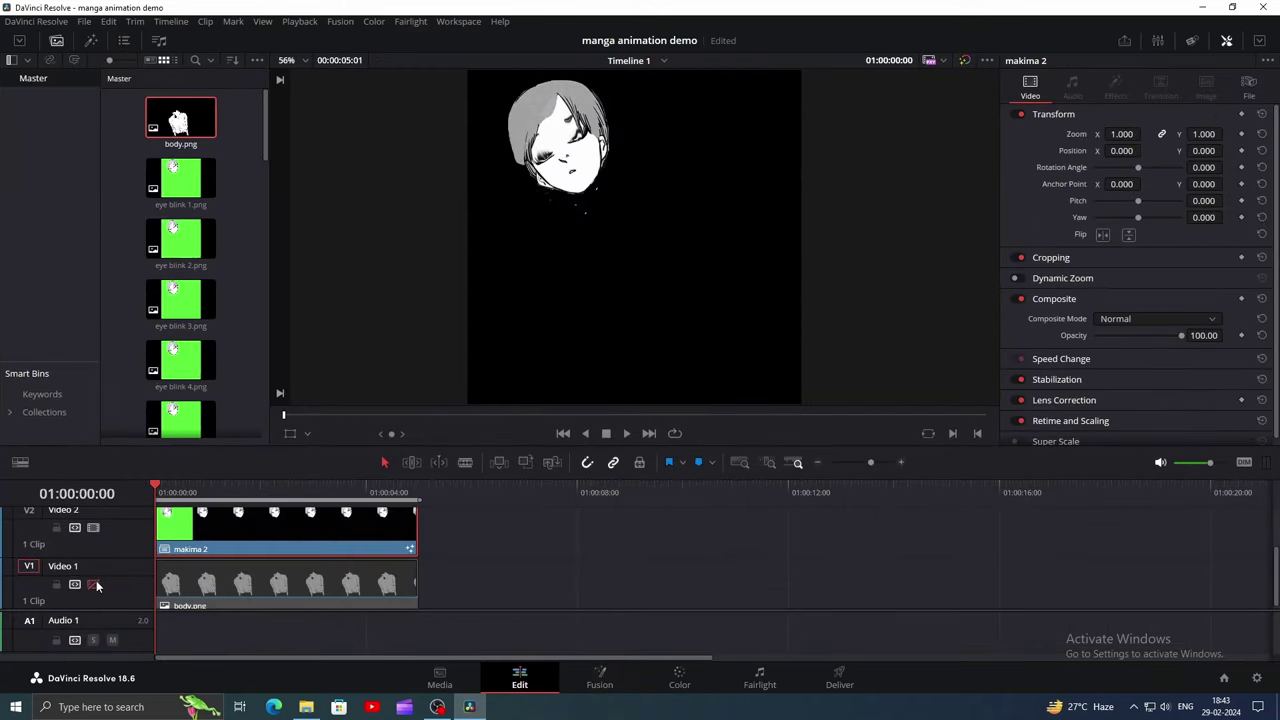
{"action": "left_click", "coordinate": [93, 584]}
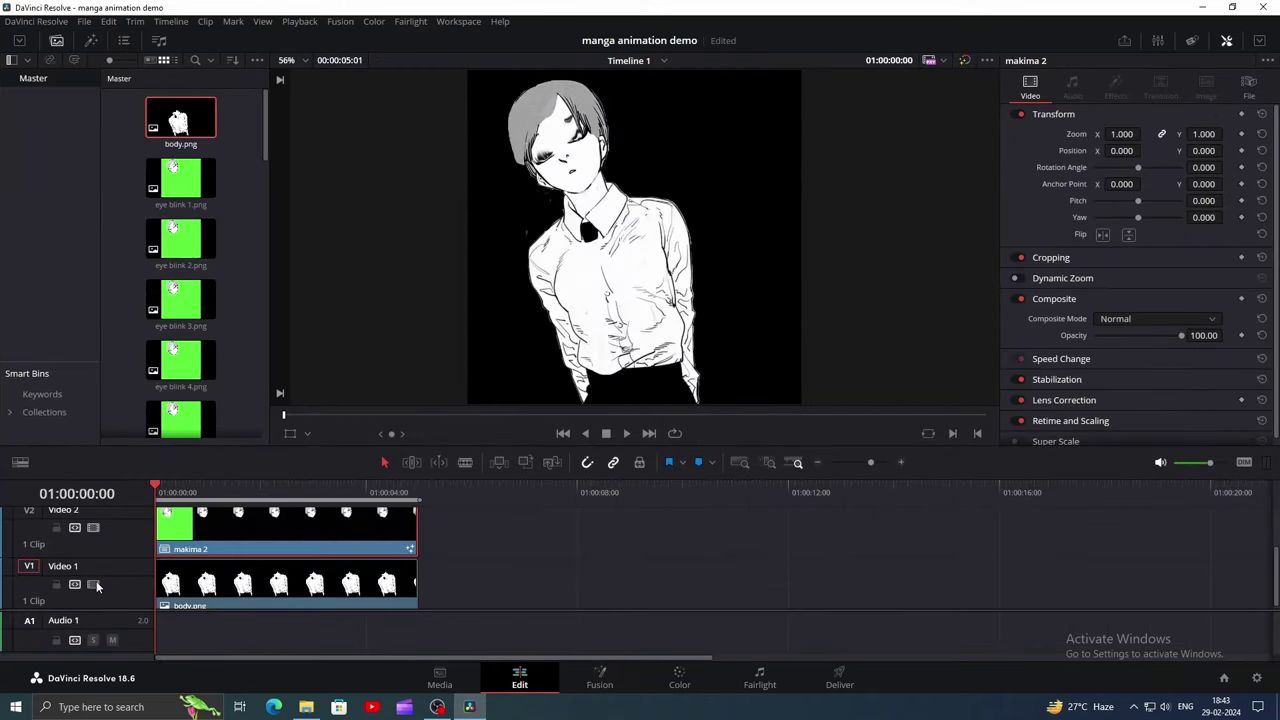
{"action": "left_click_drag", "start_coordinate": [471, 523], "coordinate": [405, 590]}
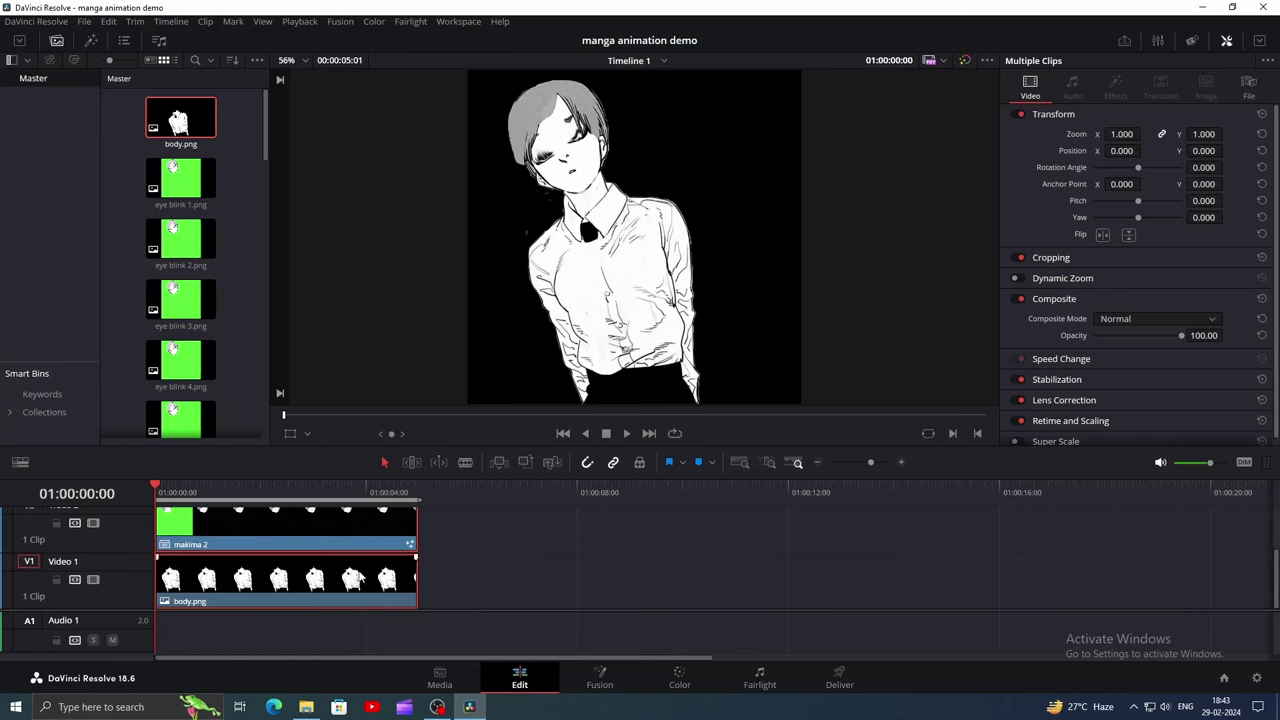
{"action": "right_click", "coordinate": [362, 541]}
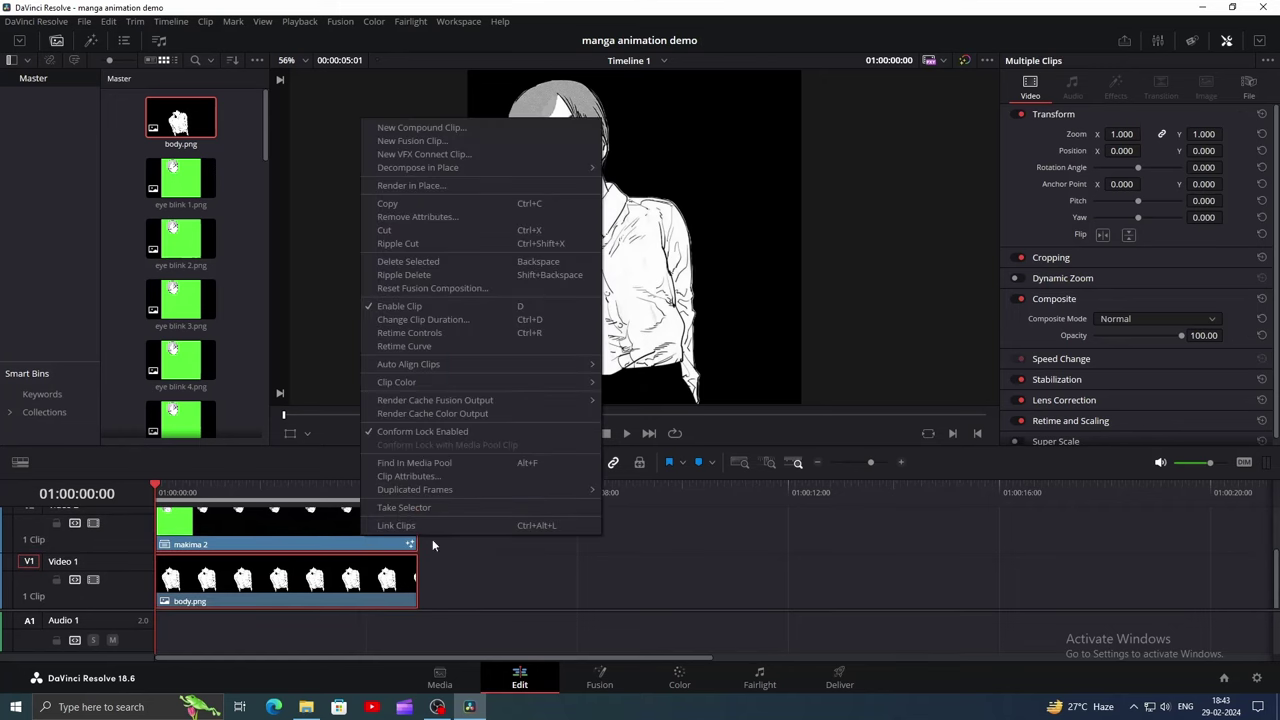
- Create the Fusion clip with its head node named 'head', then merge tie.png after Merge1 as 'tie'
{"action": "left_click", "coordinate": [437, 141]}
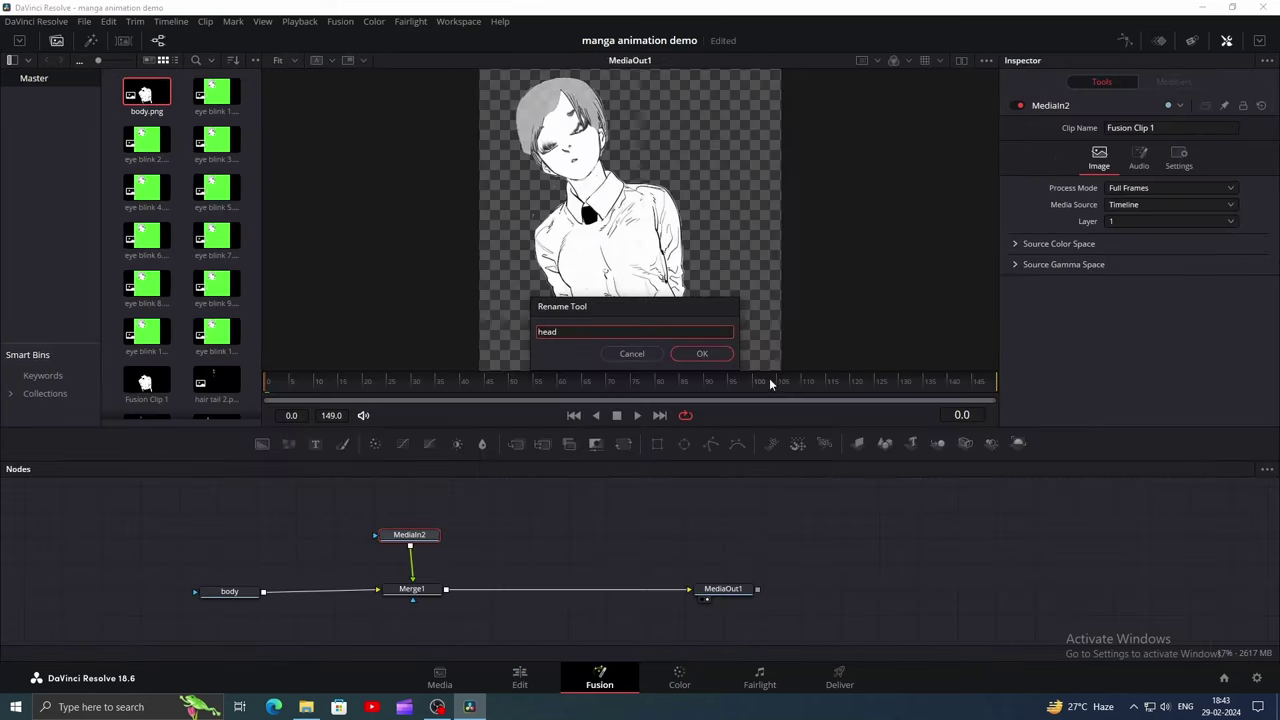
{"action": "left_click", "coordinate": [724, 357]}
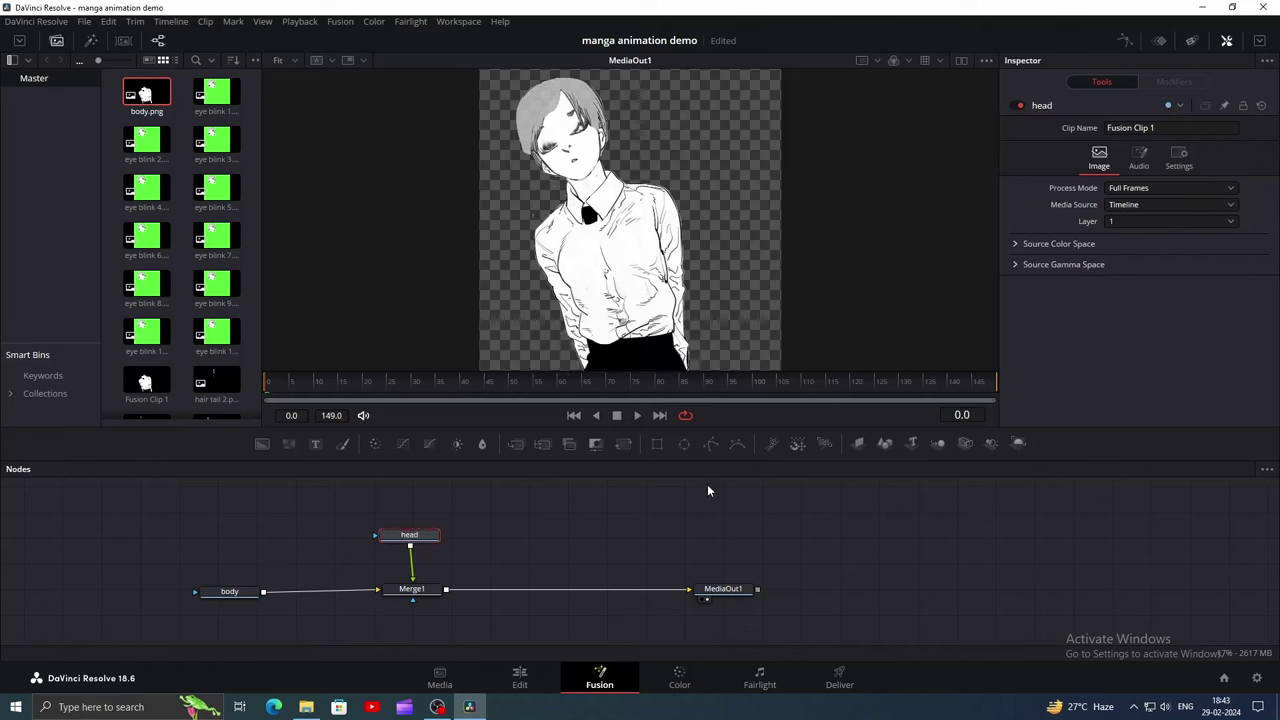
{"action": "left_click_drag", "start_coordinate": [146, 414], "coordinate": [462, 537]}
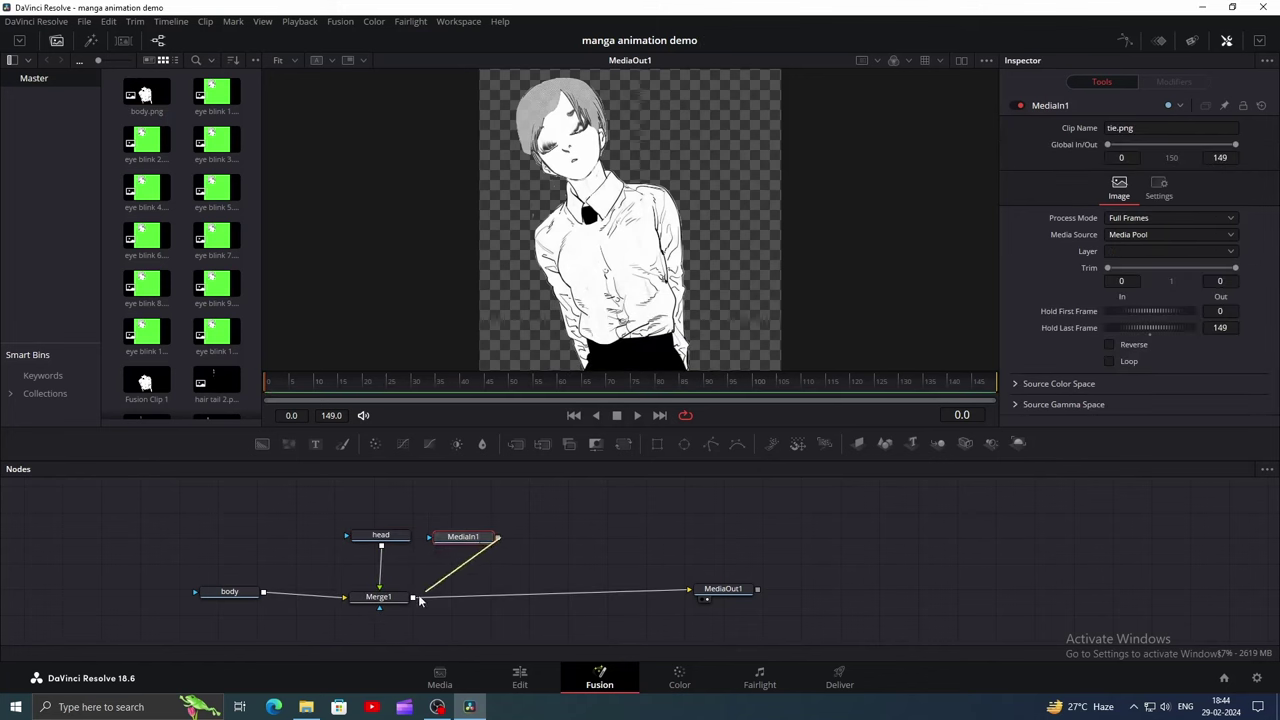
{"action": "left_click_drag", "start_coordinate": [418, 594], "coordinate": [440, 593]}
{"action": "left_click", "coordinate": [462, 537]}
{"action": "key", "text": "F2"}
{"action": "type", "text": "t"}
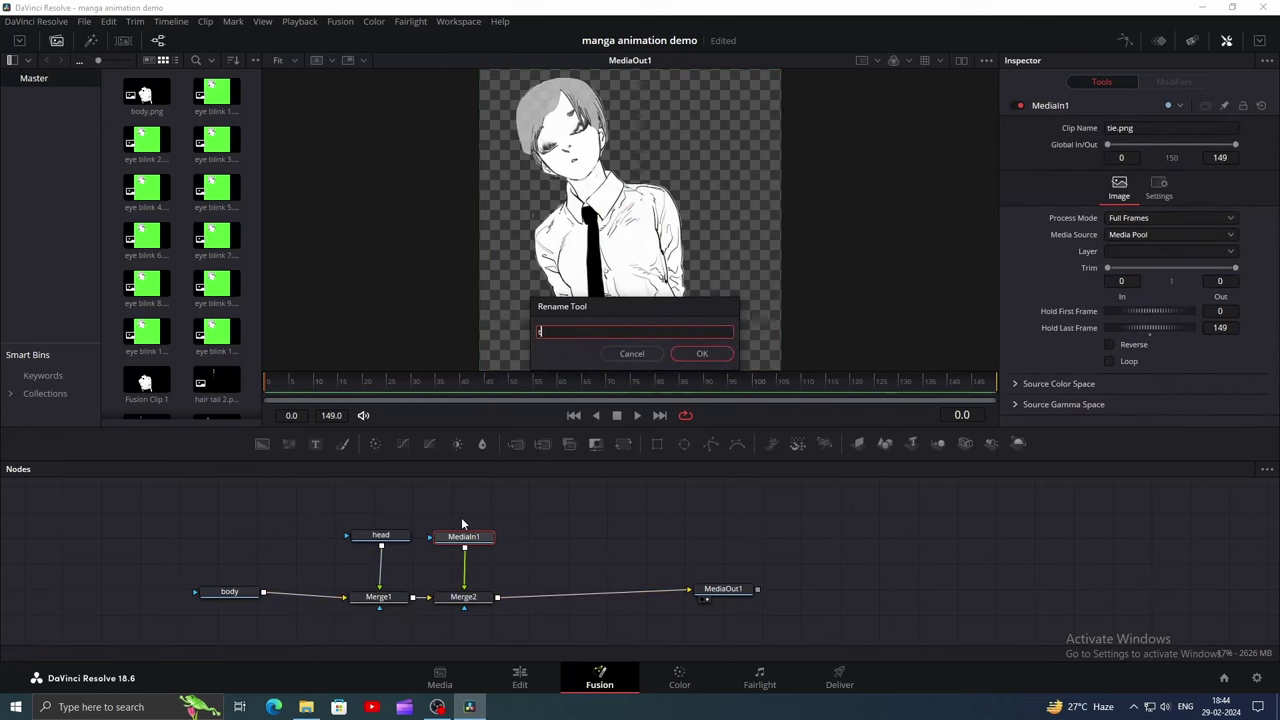
{"action": "type", "text": "ie"}
- Add a Transform1 node after Merge6 and lower its pivot on the body at frame 0
{"action": "left_click", "coordinate": [702, 354]}
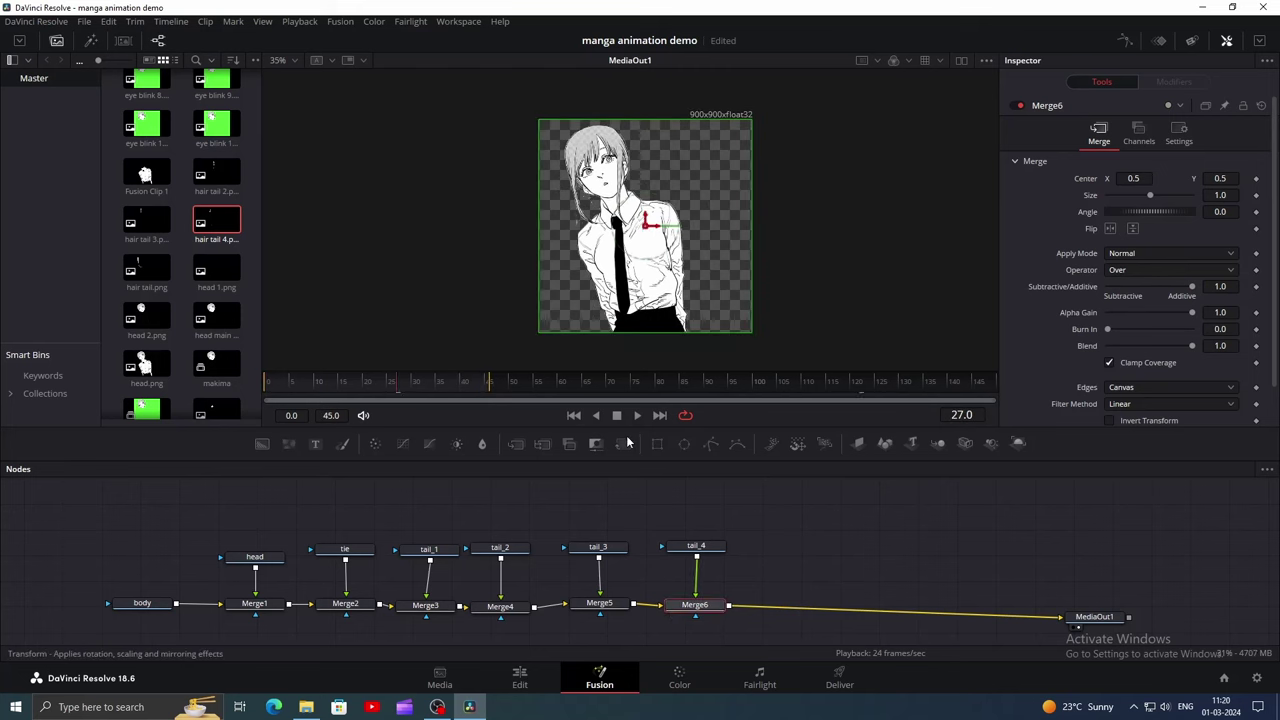
{"action": "left_click", "coordinate": [772, 604]}
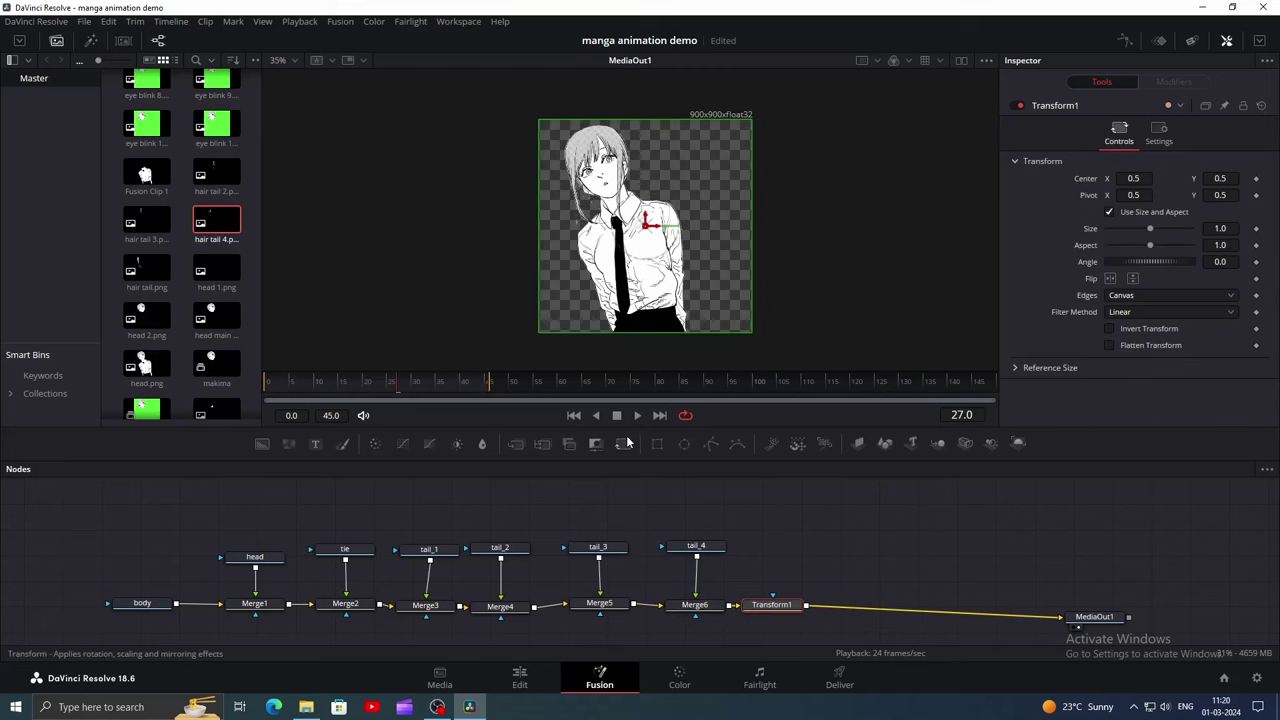
{"action": "left_click_drag", "start_coordinate": [772, 605], "coordinate": [811, 607]}
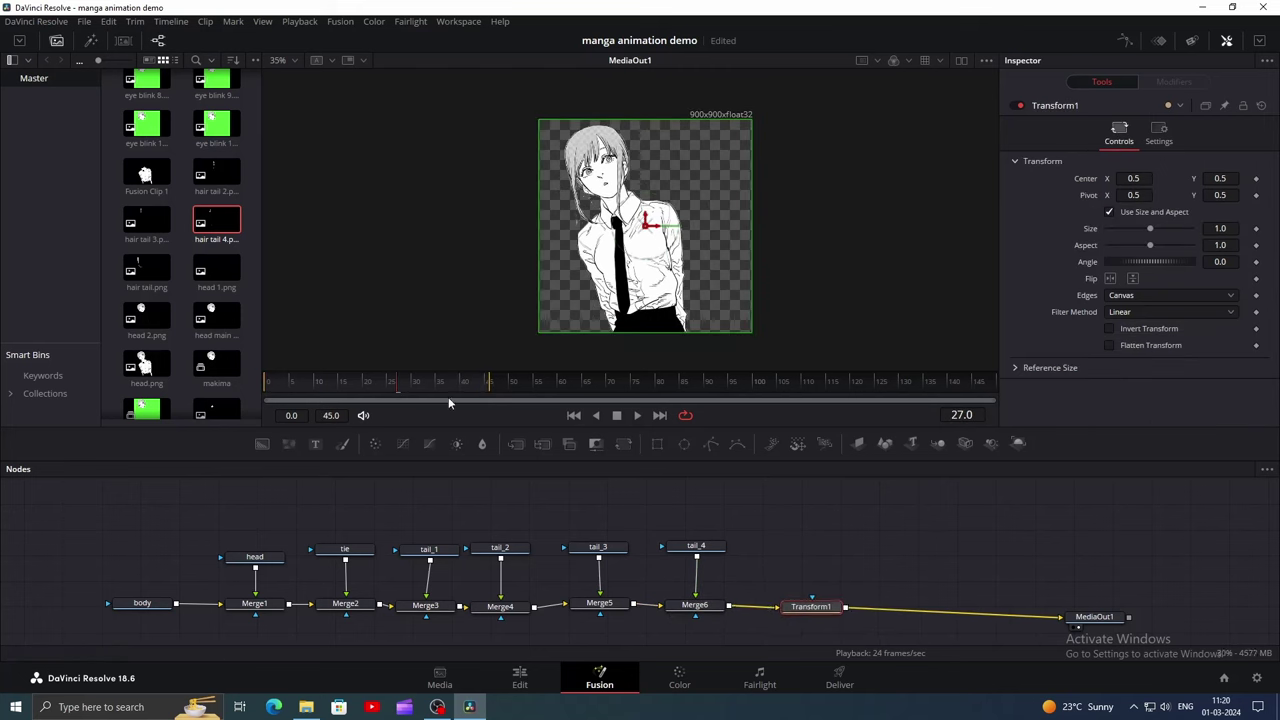
{"action": "left_click_drag", "start_coordinate": [324, 378], "coordinate": [240, 378]}
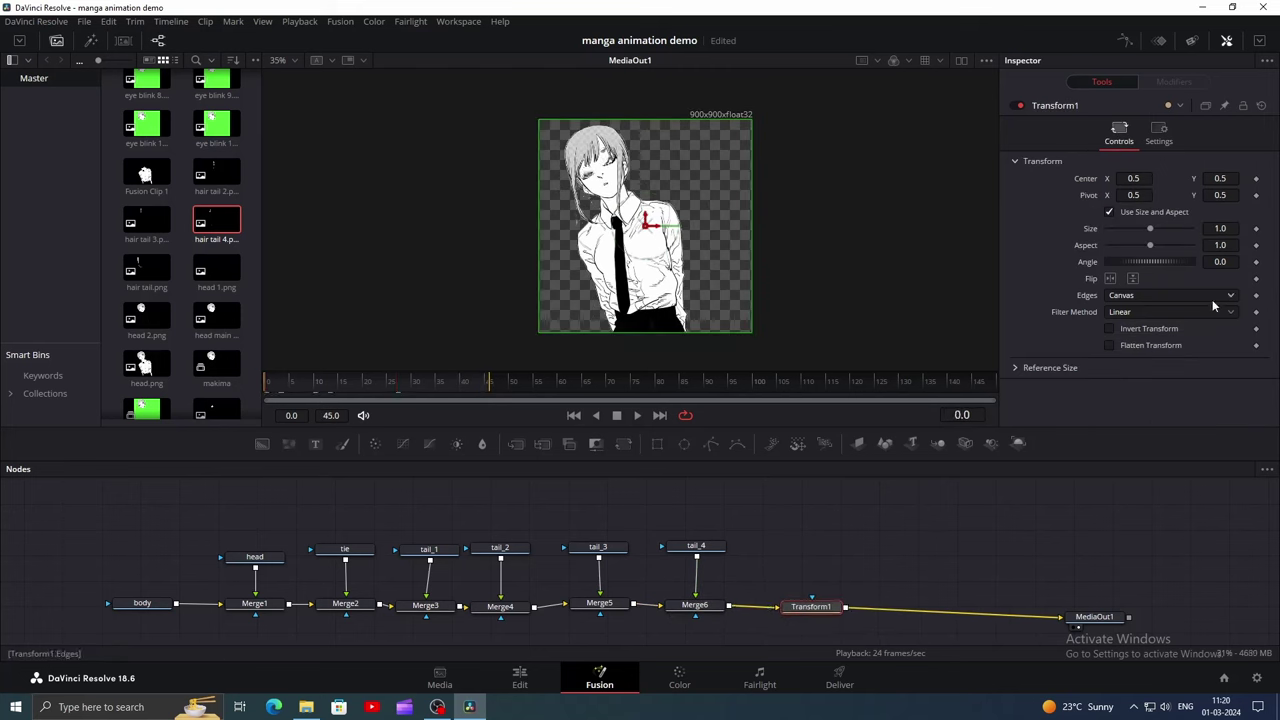
{"action": "left_click_drag", "start_coordinate": [1133, 195], "coordinate": [1120, 195]}
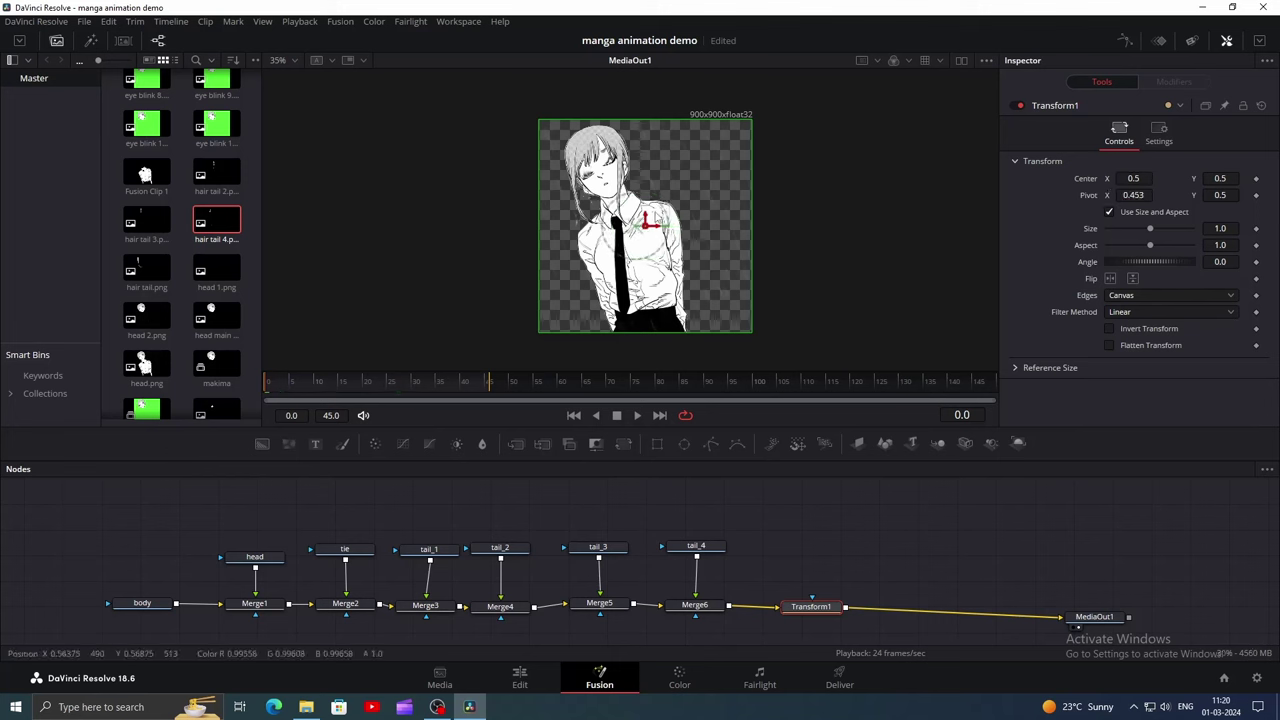
{"action": "left_click_drag", "start_coordinate": [640, 225], "coordinate": [639, 299]}
- Keyframe the Transform1 Angle at -10 on frame 0, then edit the Angle at frame 35
{"action": "left_click", "coordinate": [1257, 262]}
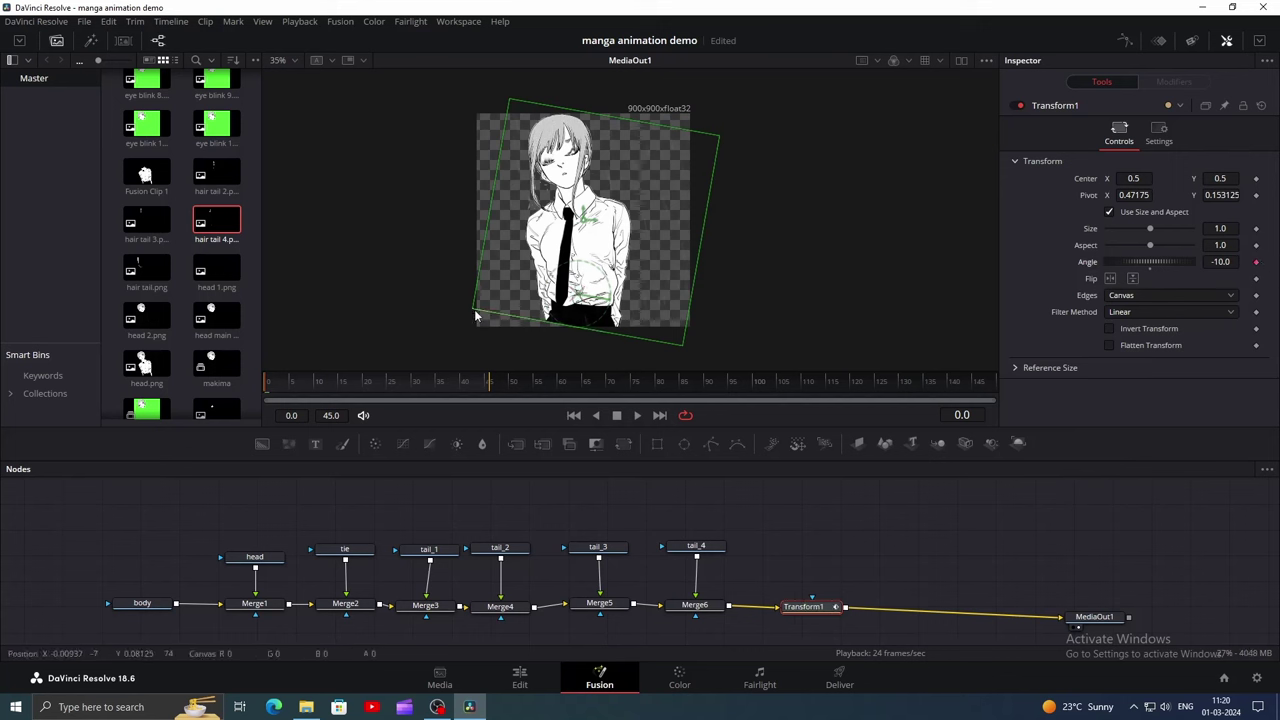
{"action": "left_click_drag", "start_coordinate": [476, 316], "coordinate": [476, 315]}
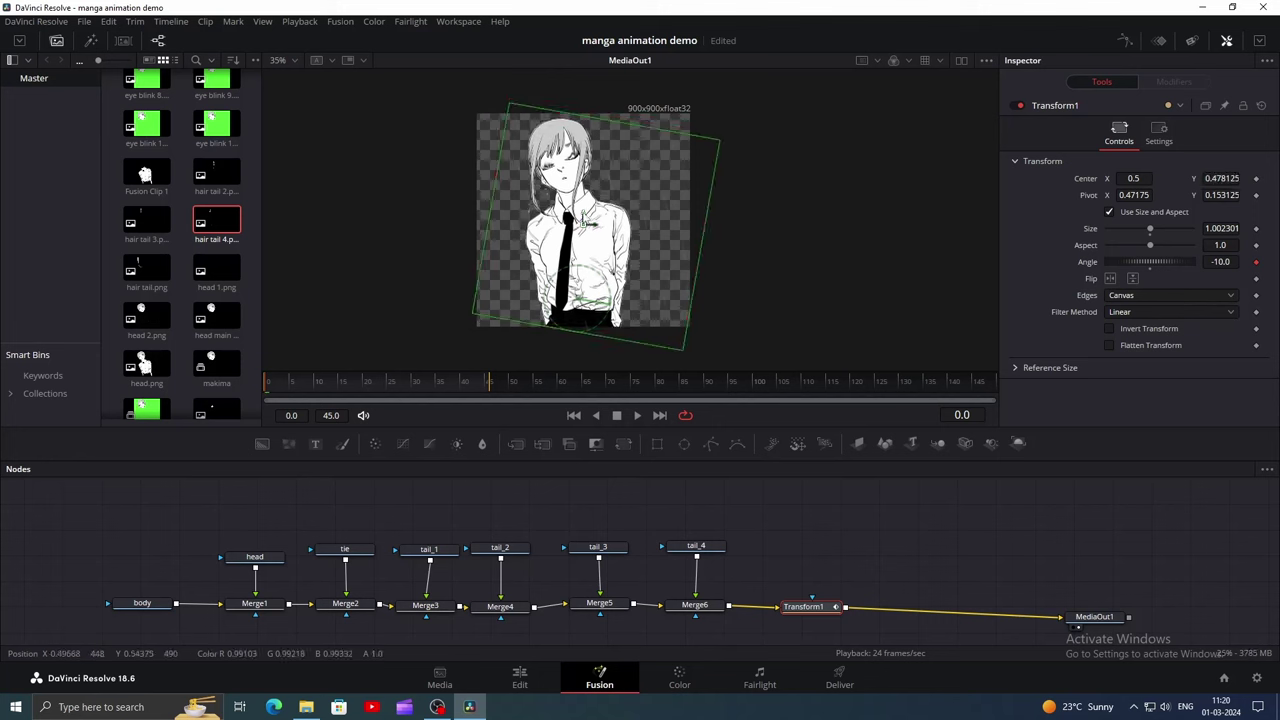
{"action": "left_click", "coordinate": [461, 386]}
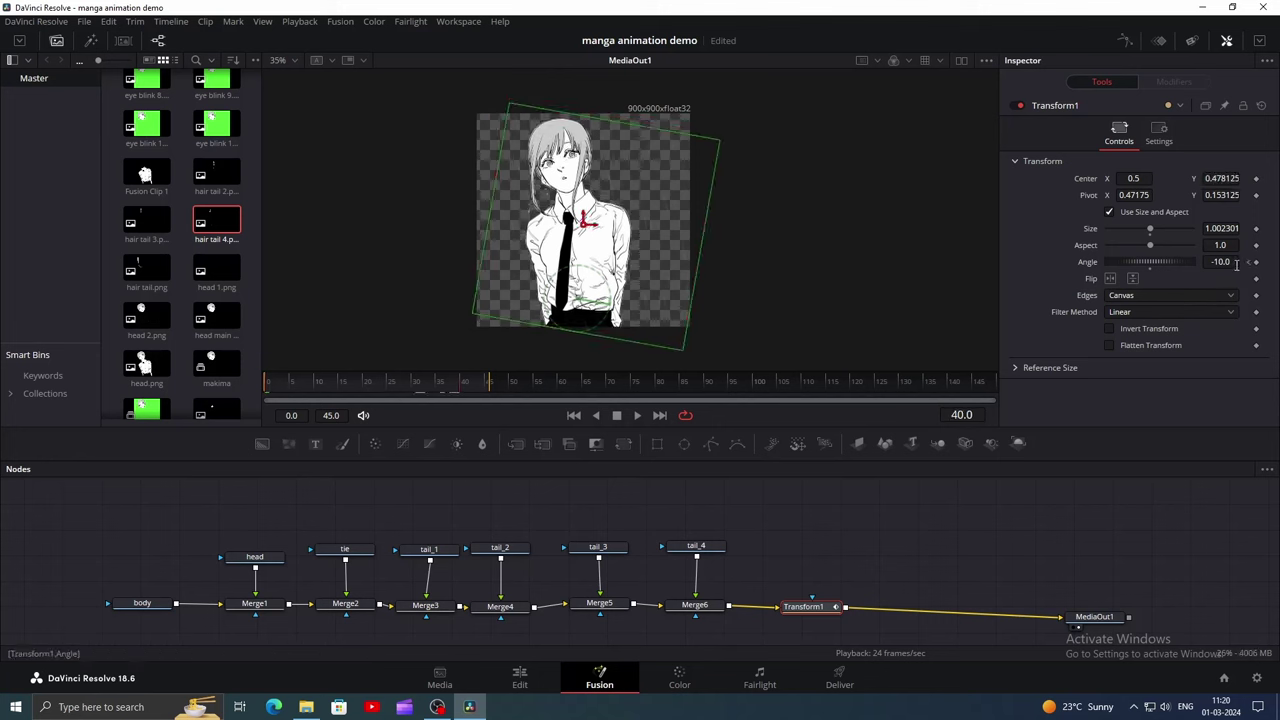
{"action": "left_click", "coordinate": [440, 386]}
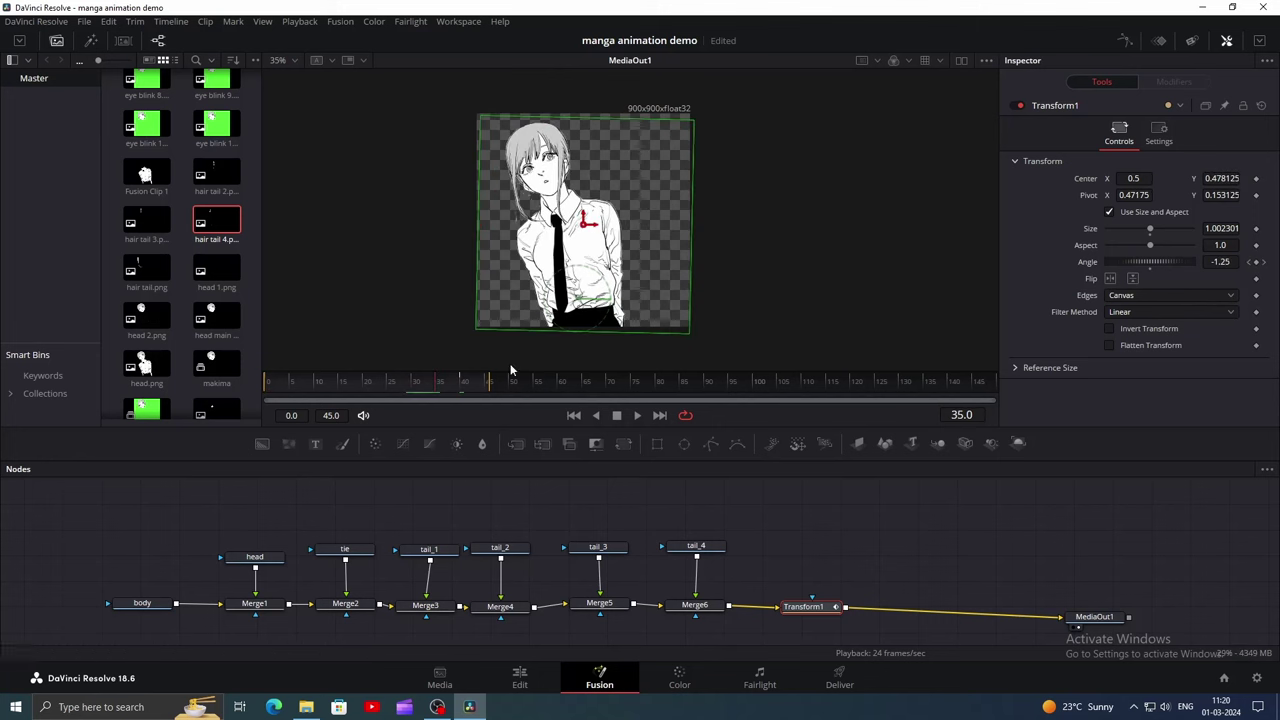
{"action": "left_click", "coordinate": [1235, 261]}
- Set the Angle to 1 at frame 35 and smooth both Angle keyframes in the Spline editor
{"action": "type", "text": "1"}
{"action": "key", "text": "Return"}
{"action": "key", "text": "shift+3"}
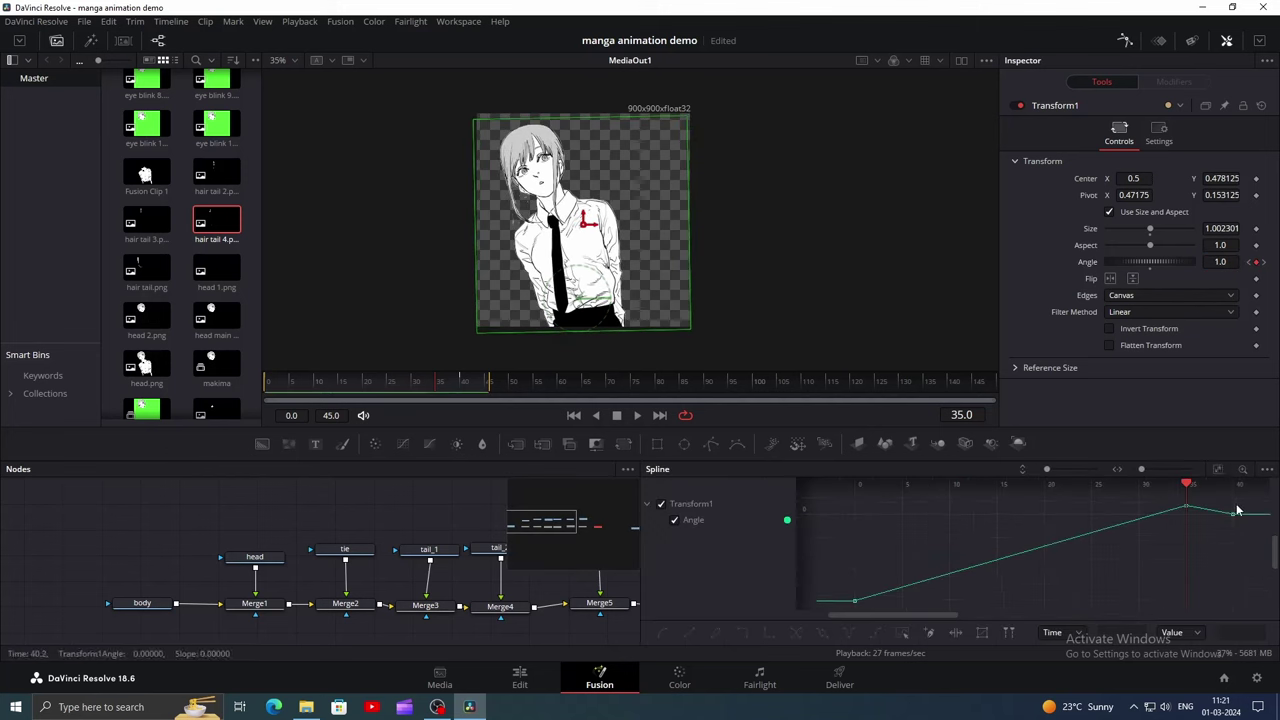
{"action": "left_click_drag", "start_coordinate": [1246, 503], "coordinate": [822, 635]}
{"action": "key", "text": "shift+s"}
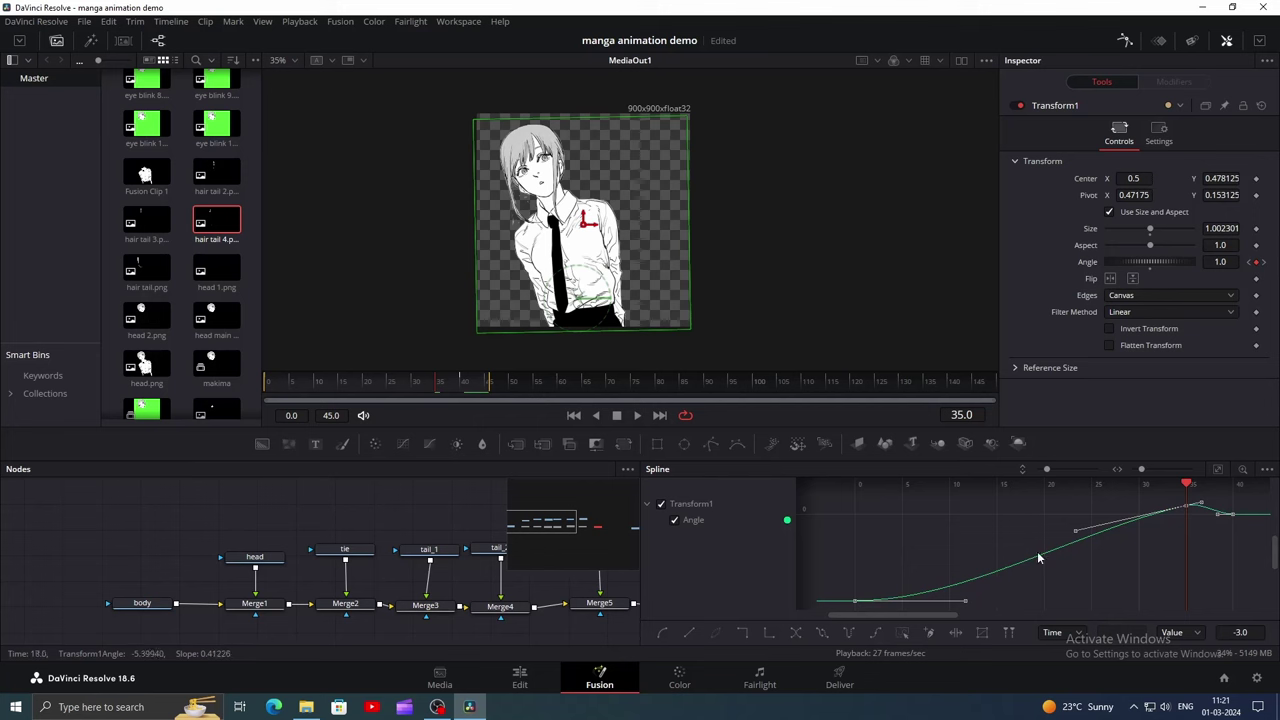
- Shape the Bezier handles so the curve eases and overshoots to about 1.9, then play it
{"action": "left_click_drag", "start_coordinate": [965, 601], "coordinate": [885, 522]}
{"action": "left_click_drag", "start_coordinate": [1074, 536], "coordinate": [1043, 510]}
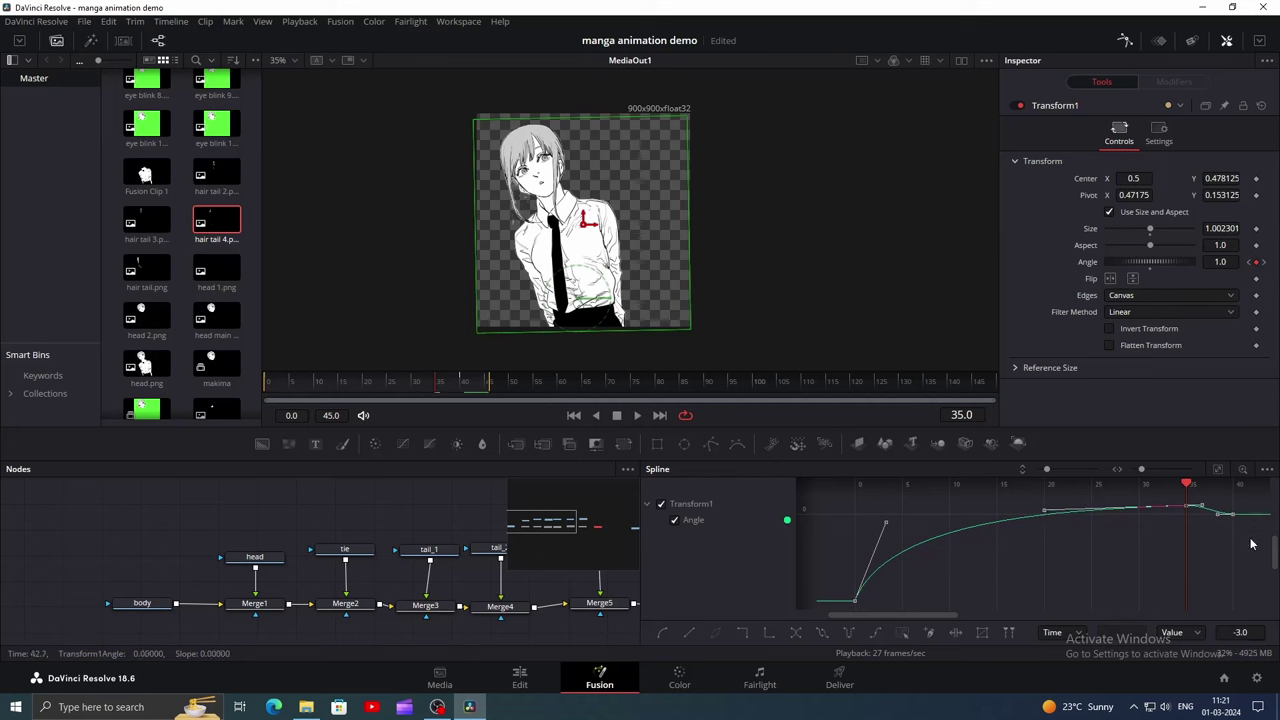
{"action": "left_click_drag", "start_coordinate": [957, 614], "coordinate": [1022, 607]}
{"action": "left_click_drag", "start_coordinate": [1058, 514], "coordinate": [948, 594]}
{"action": "left_click_drag", "start_coordinate": [1007, 557], "coordinate": [1013, 541]}
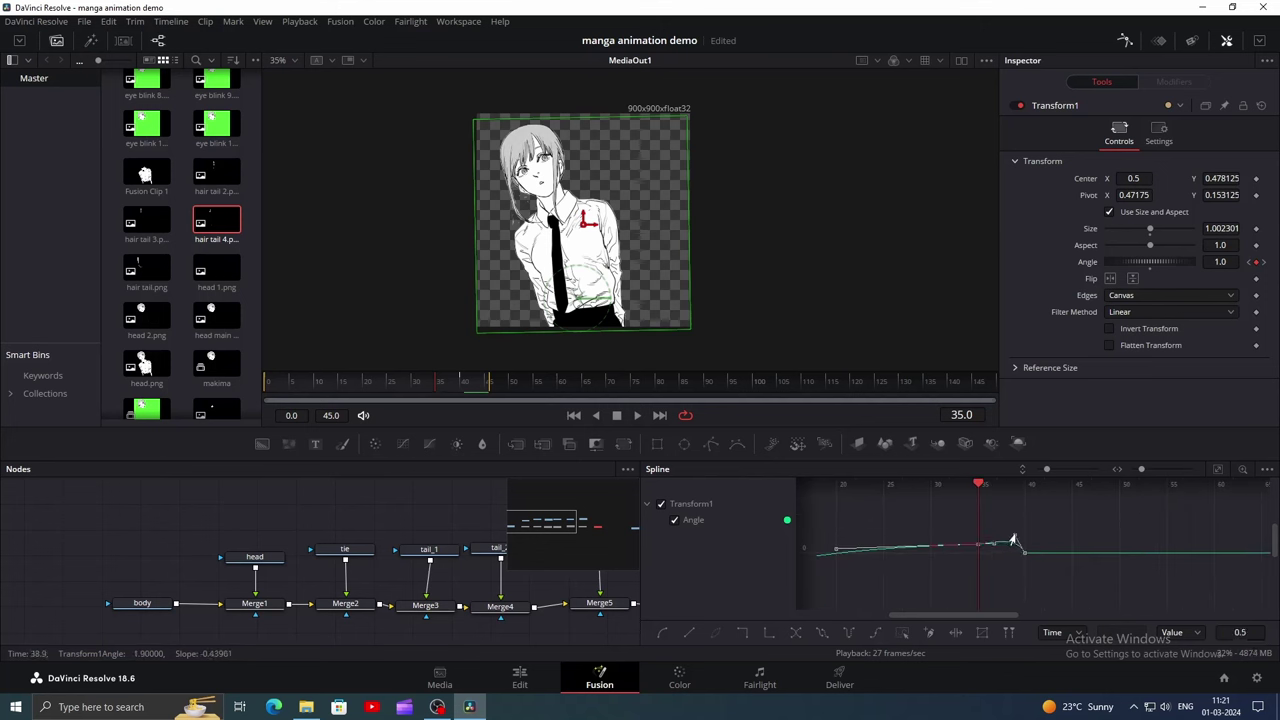
{"action": "key", "text": "space"}
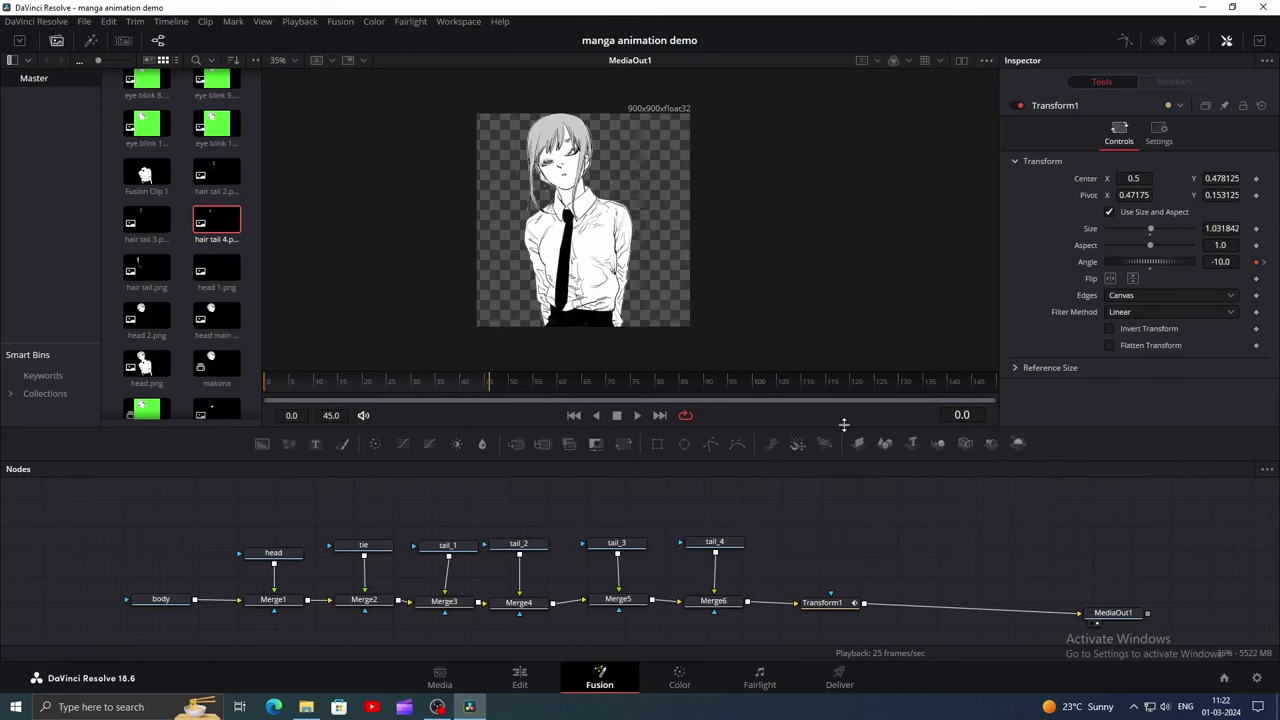
- Select the head's Merge1 layer and move to frames 40–44 to key its rotation
{"action": "left_click", "coordinate": [280, 600]}
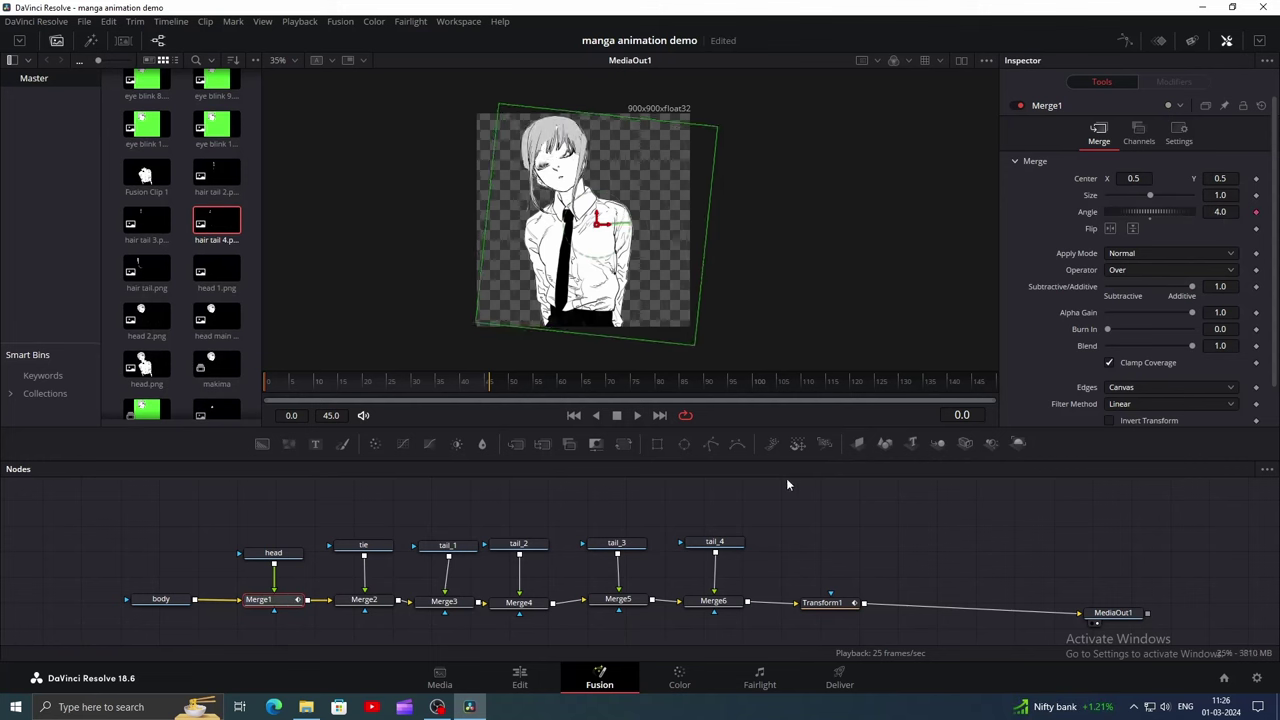
{"action": "left_click", "coordinate": [466, 386]}
{"action": "left_click", "coordinate": [466, 386]}
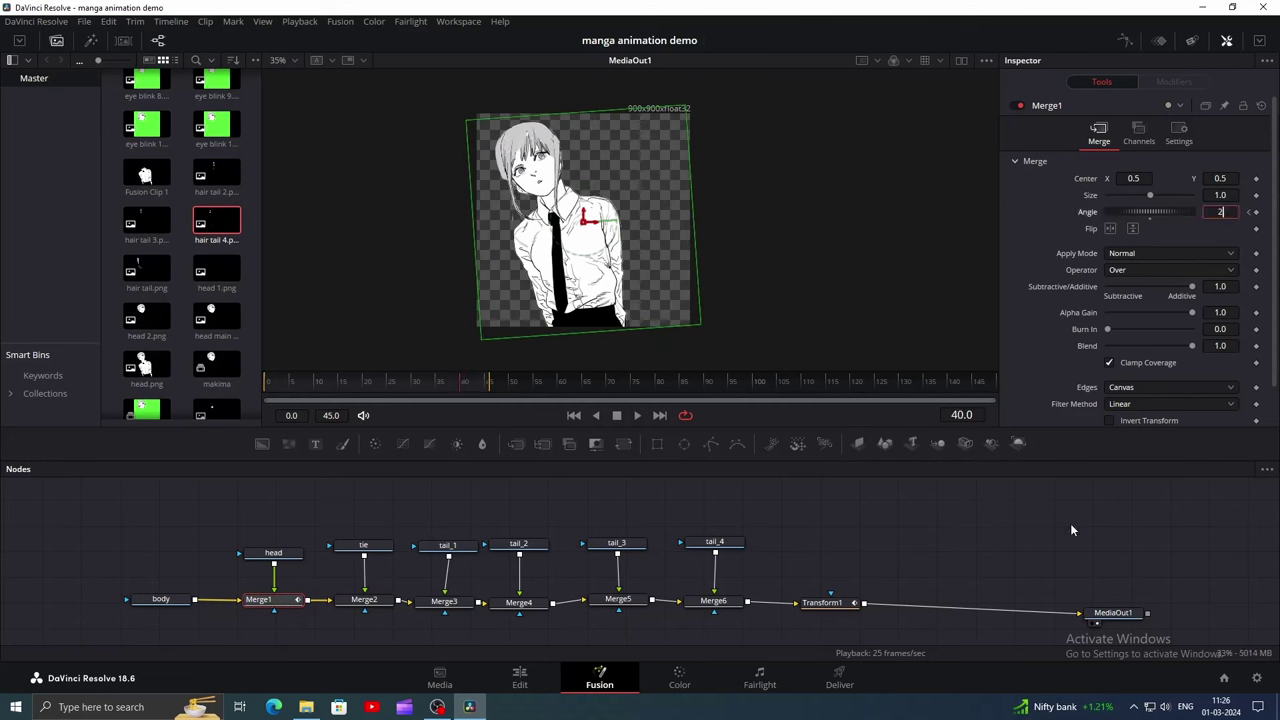
{"action": "left_click", "coordinate": [483, 387]}
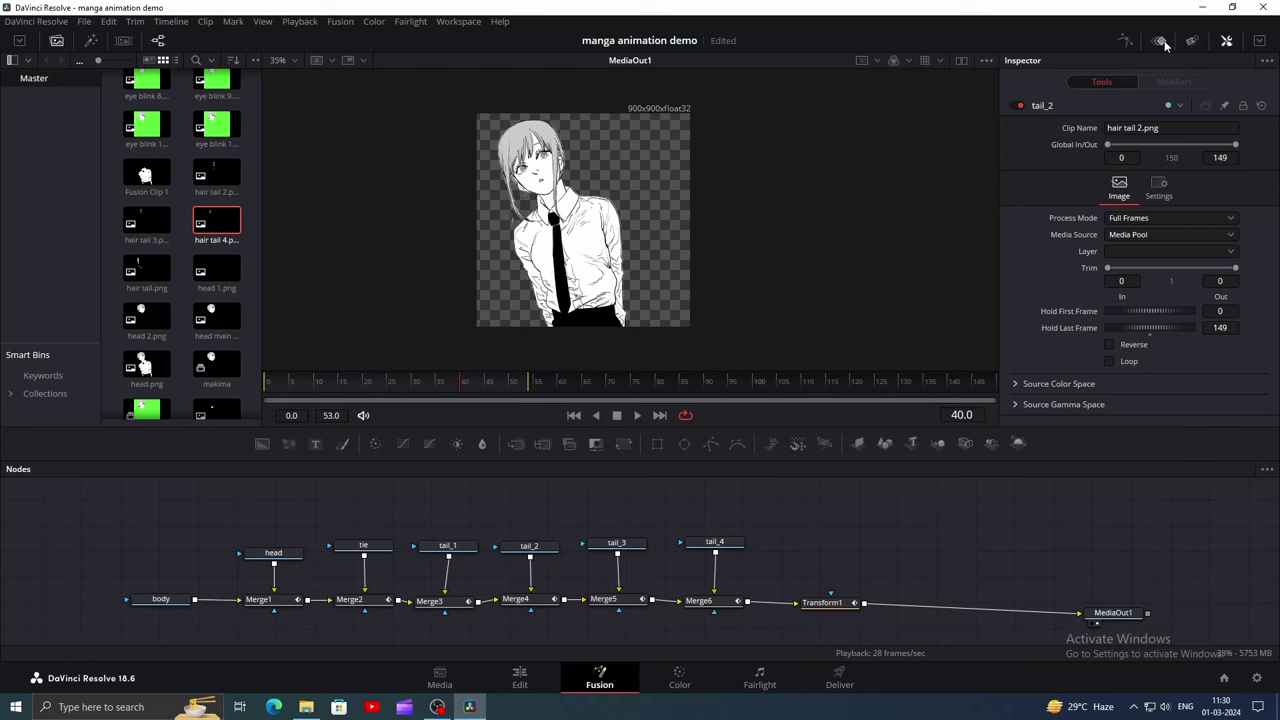
- Fit all Merge angle curves in the Spline view and smooth every keyframe at once
{"action": "left_click", "coordinate": [1160, 42]}
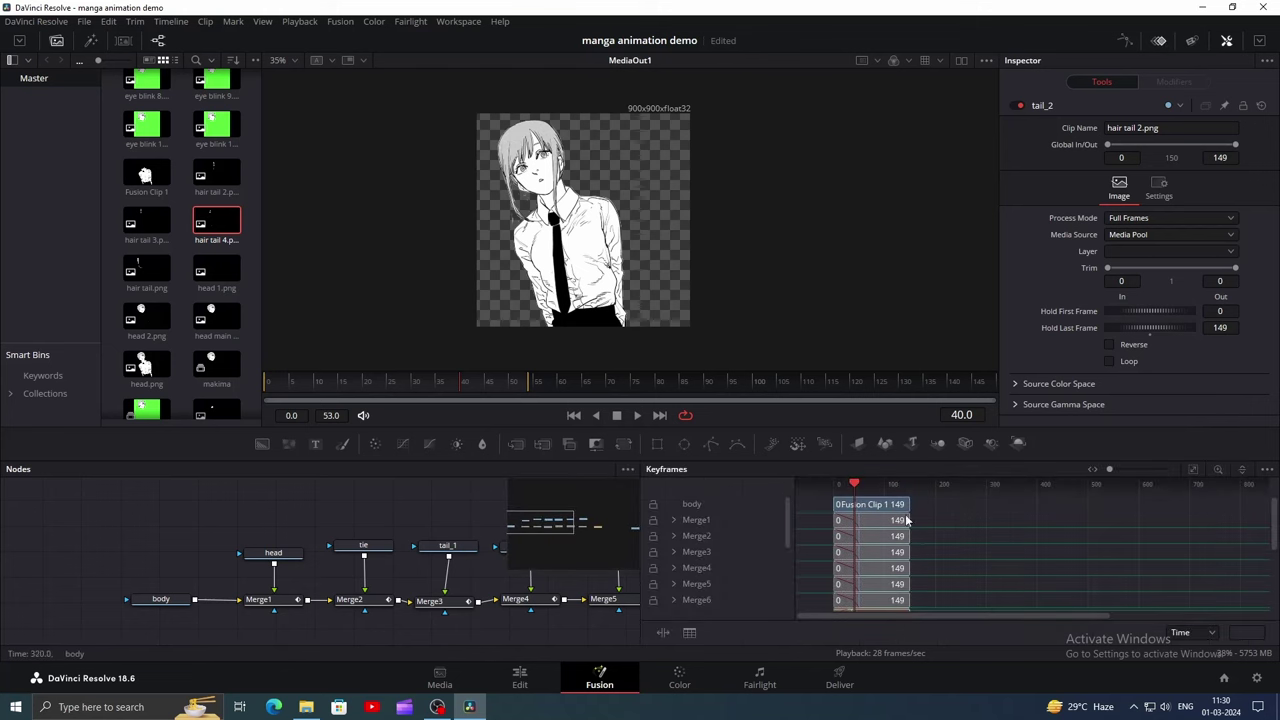
{"action": "left_click", "coordinate": [700, 524]}
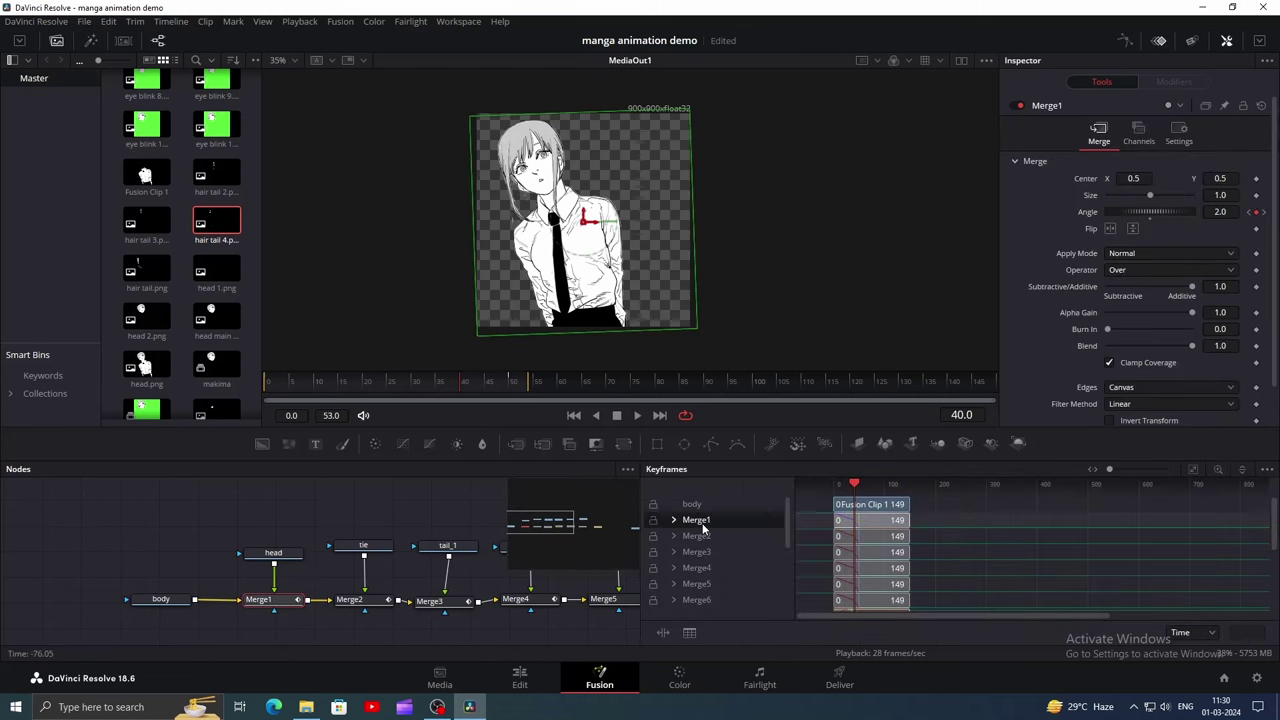
{"action": "scroll", "coordinate": [702, 528], "scroll_direction": "down", "scroll_amount": 3}
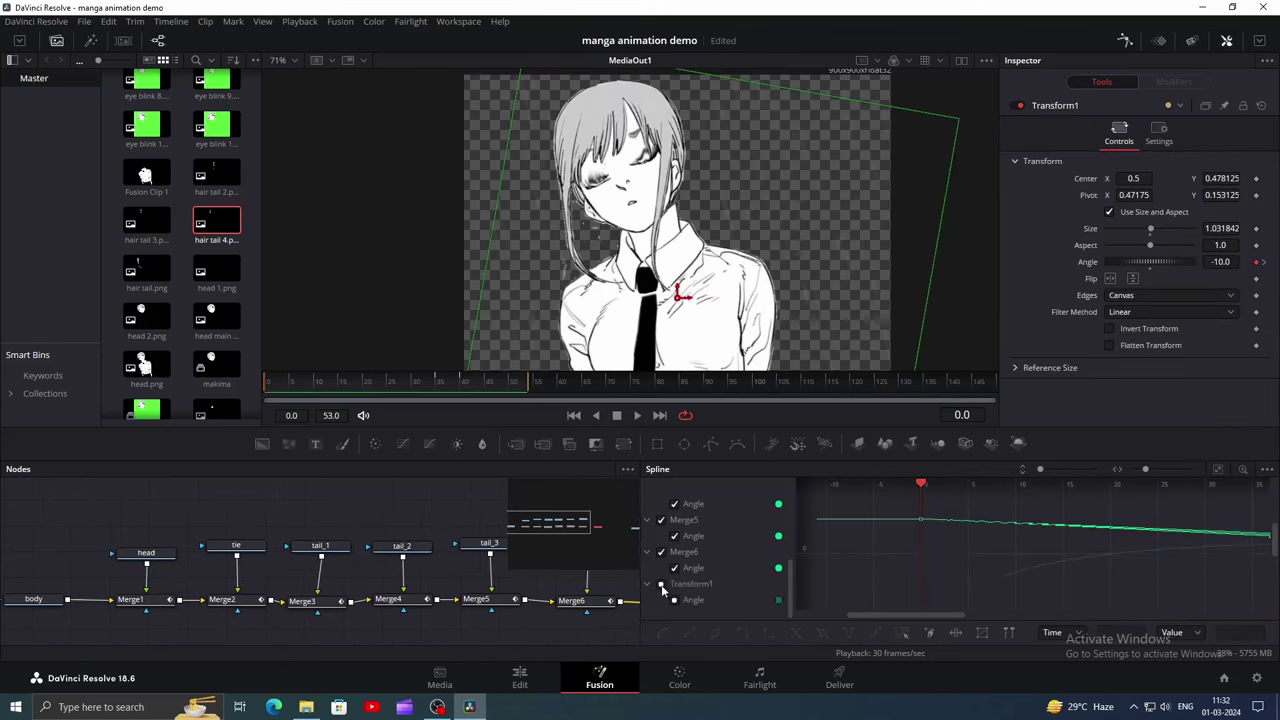
{"action": "left_click", "coordinate": [1217, 470]}
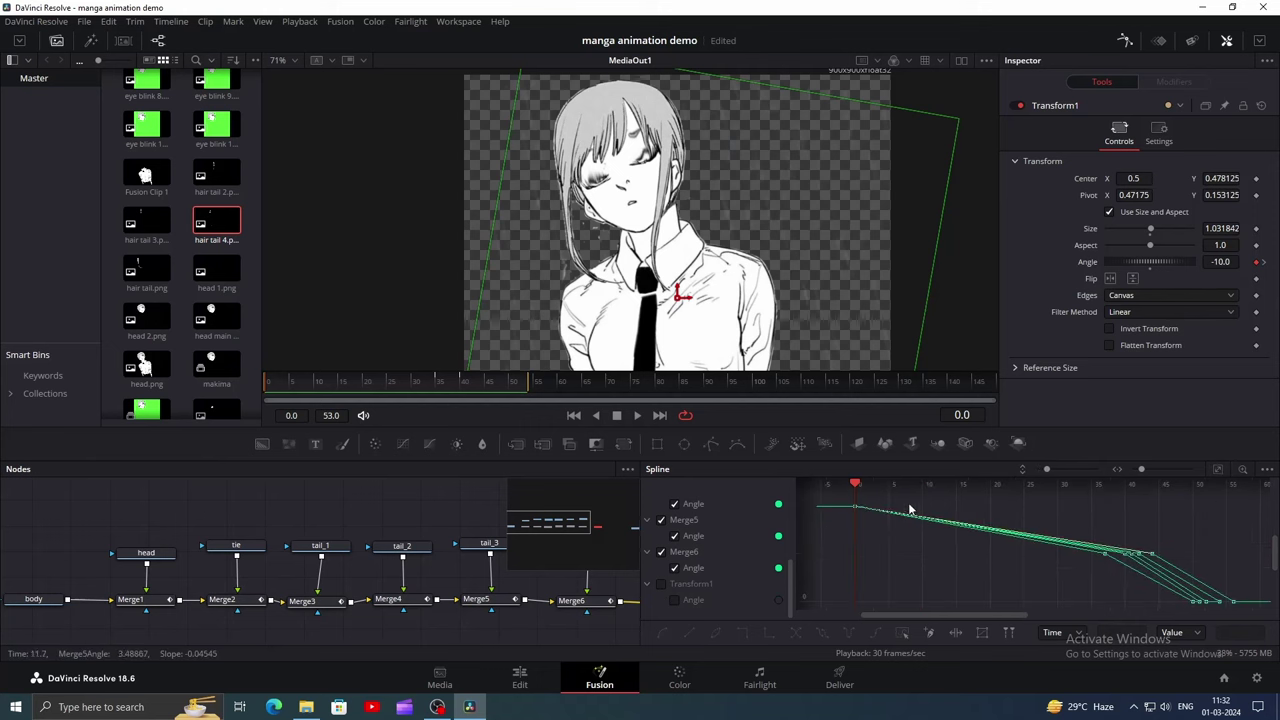
{"action": "left_click_drag", "start_coordinate": [843, 503], "coordinate": [1262, 648]}
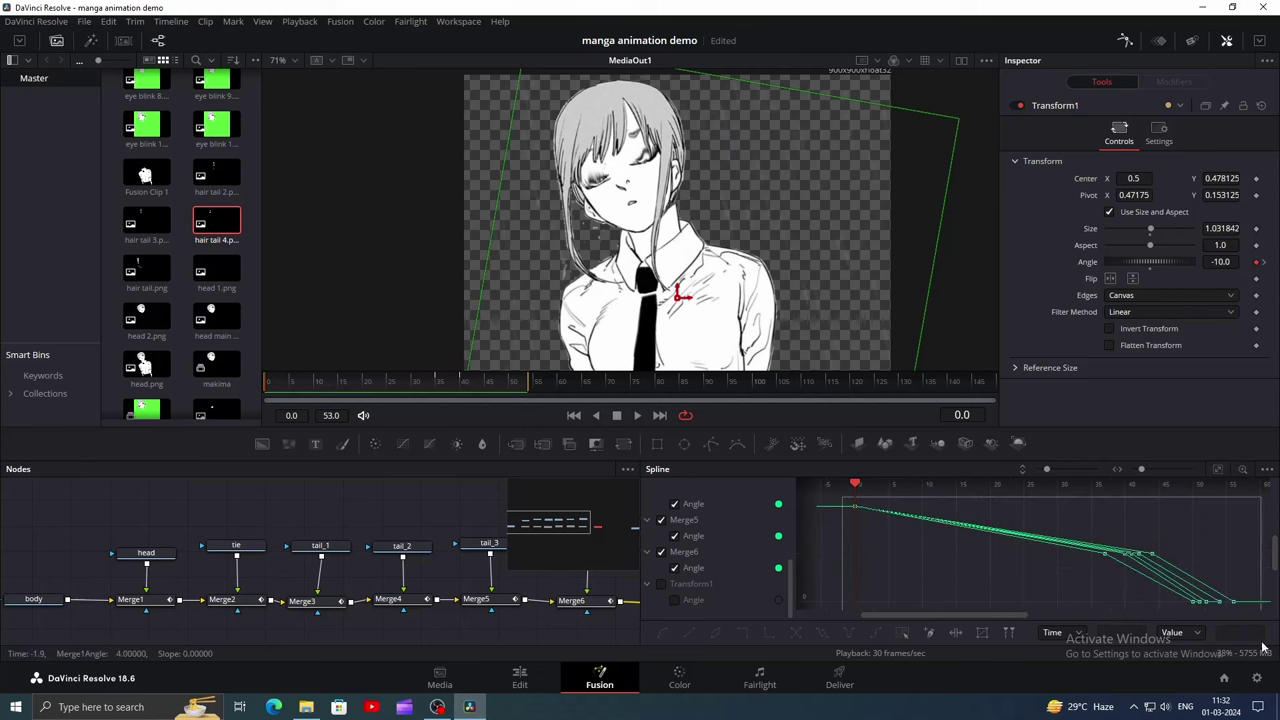
{"action": "key", "text": "shift+s"}
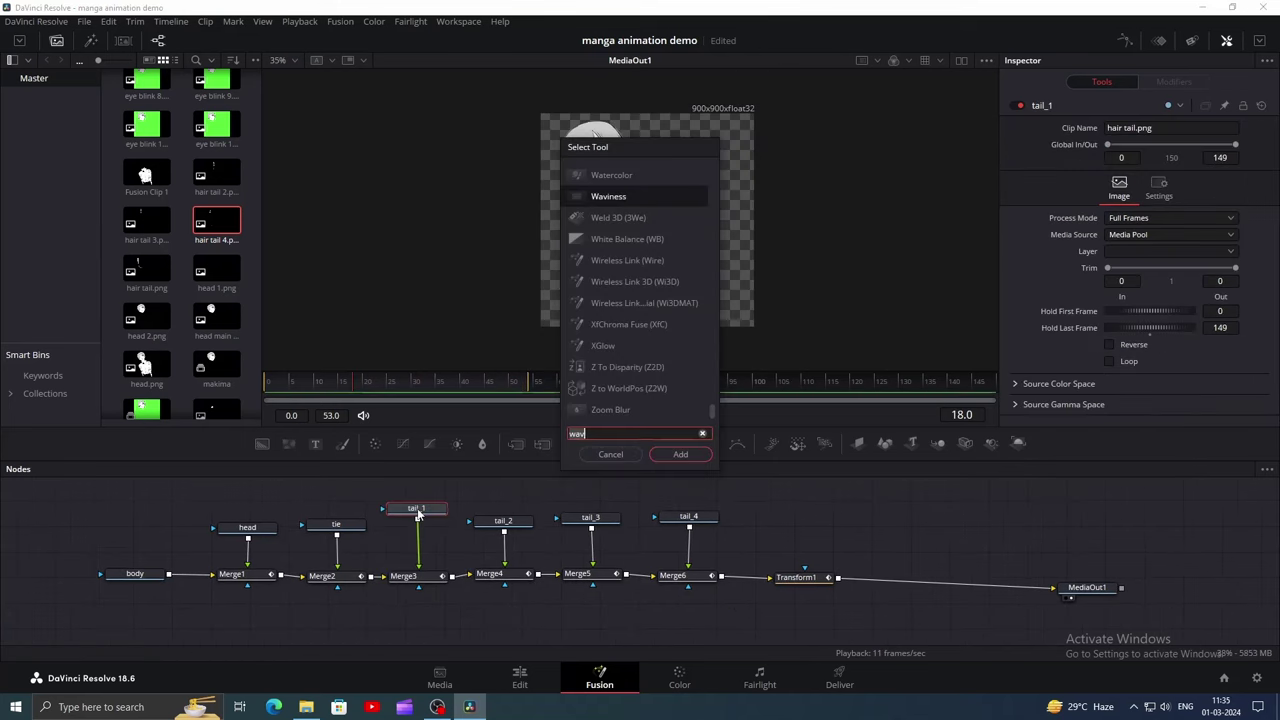
- Add Waviness after tail_1 with Scale 10 and Strength 1
{"action": "type", "text": "i"}
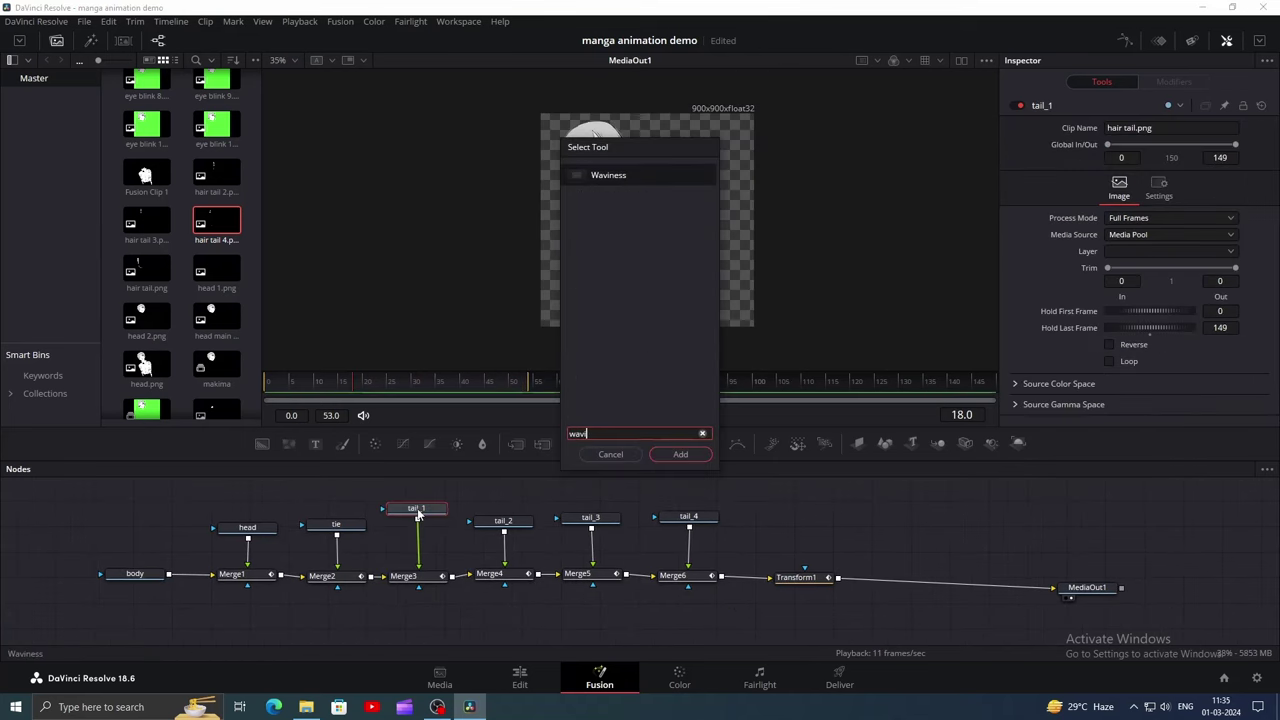
{"action": "left_click", "coordinate": [699, 455]}
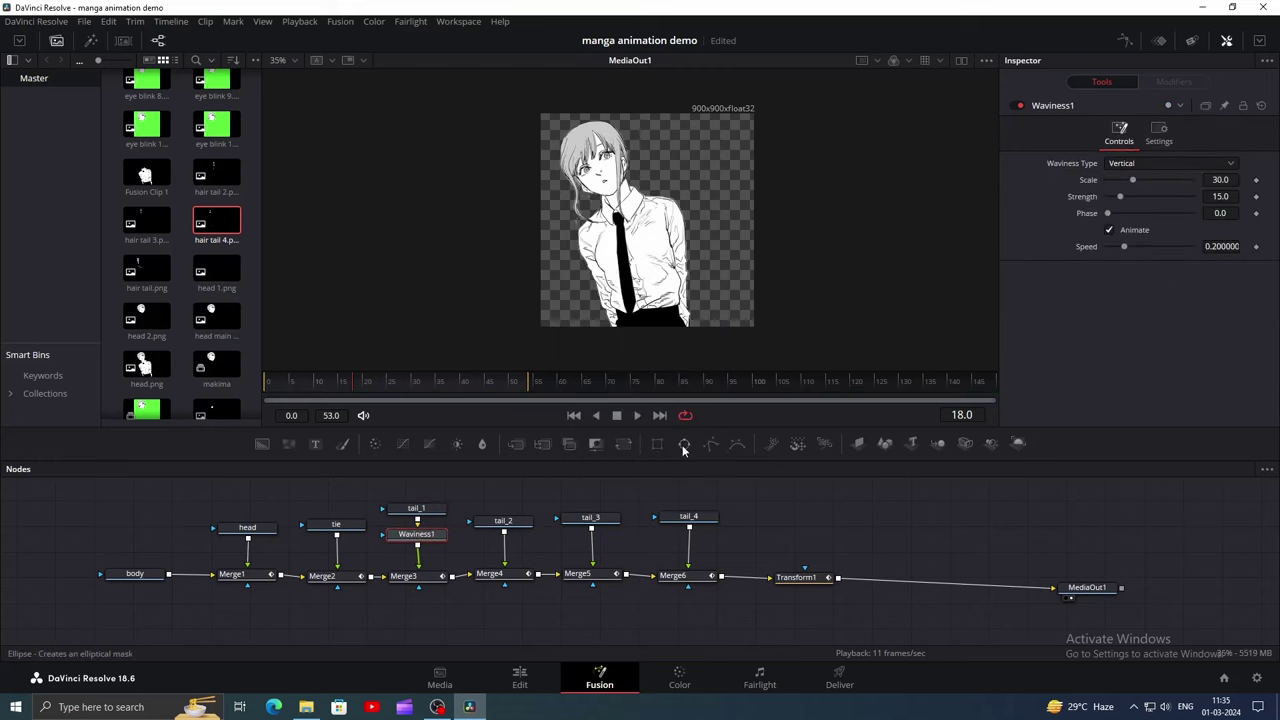
{"action": "left_click", "coordinate": [1237, 179]}
{"action": "type", "text": "10"}
{"action": "key", "text": "Tab"}
{"action": "type", "text": "1"}
{"action": "key", "text": "Return"}
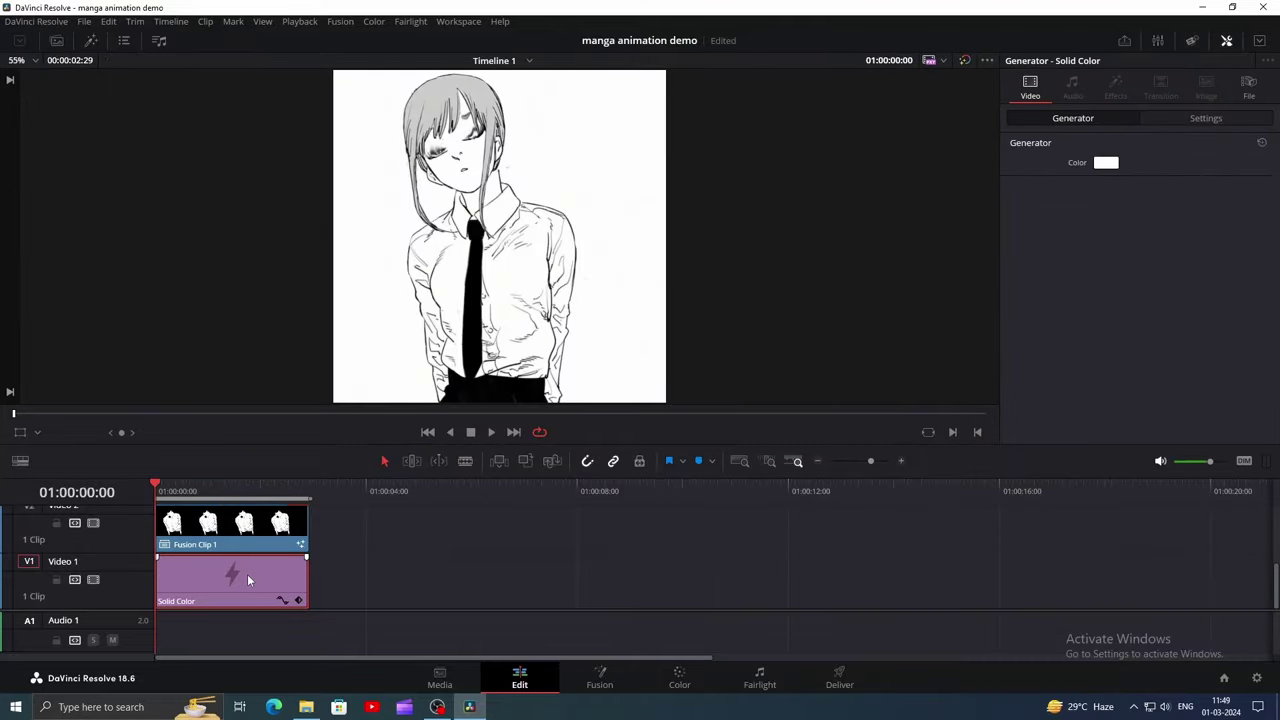
- Play Timeline 1 to watch the character sway over the white Solid Color
{"action": "key", "text": "space"}
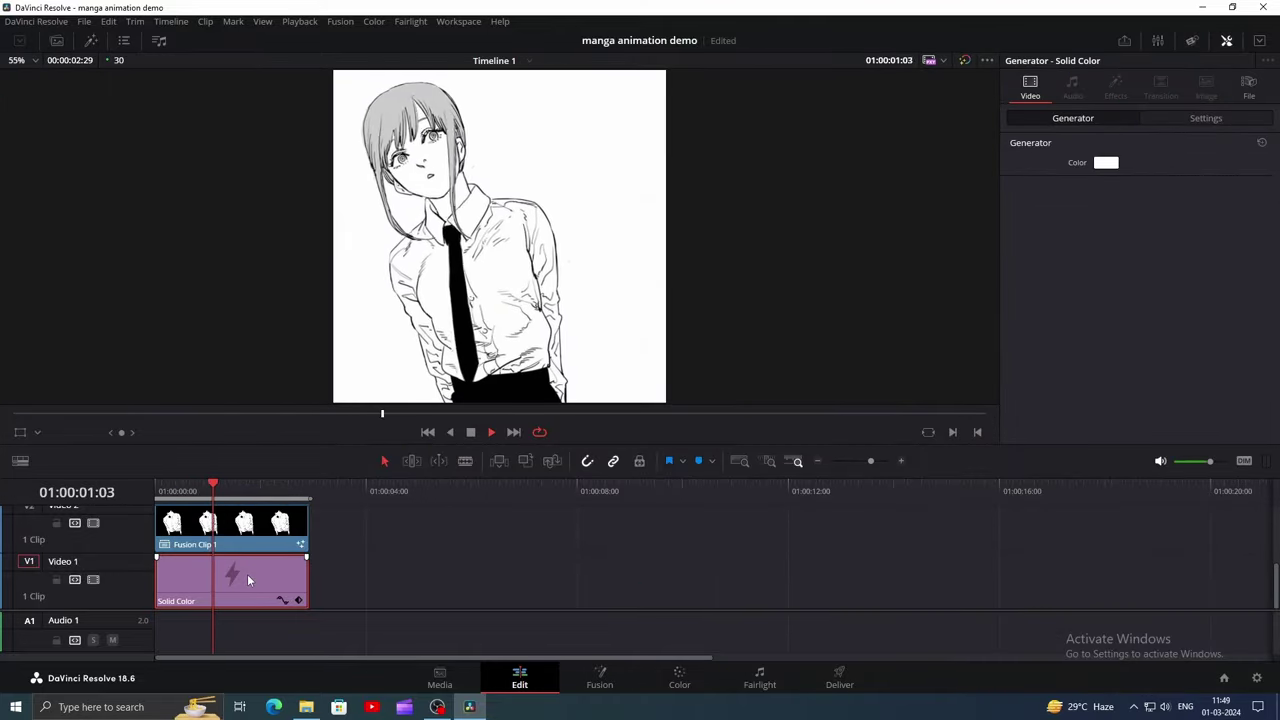